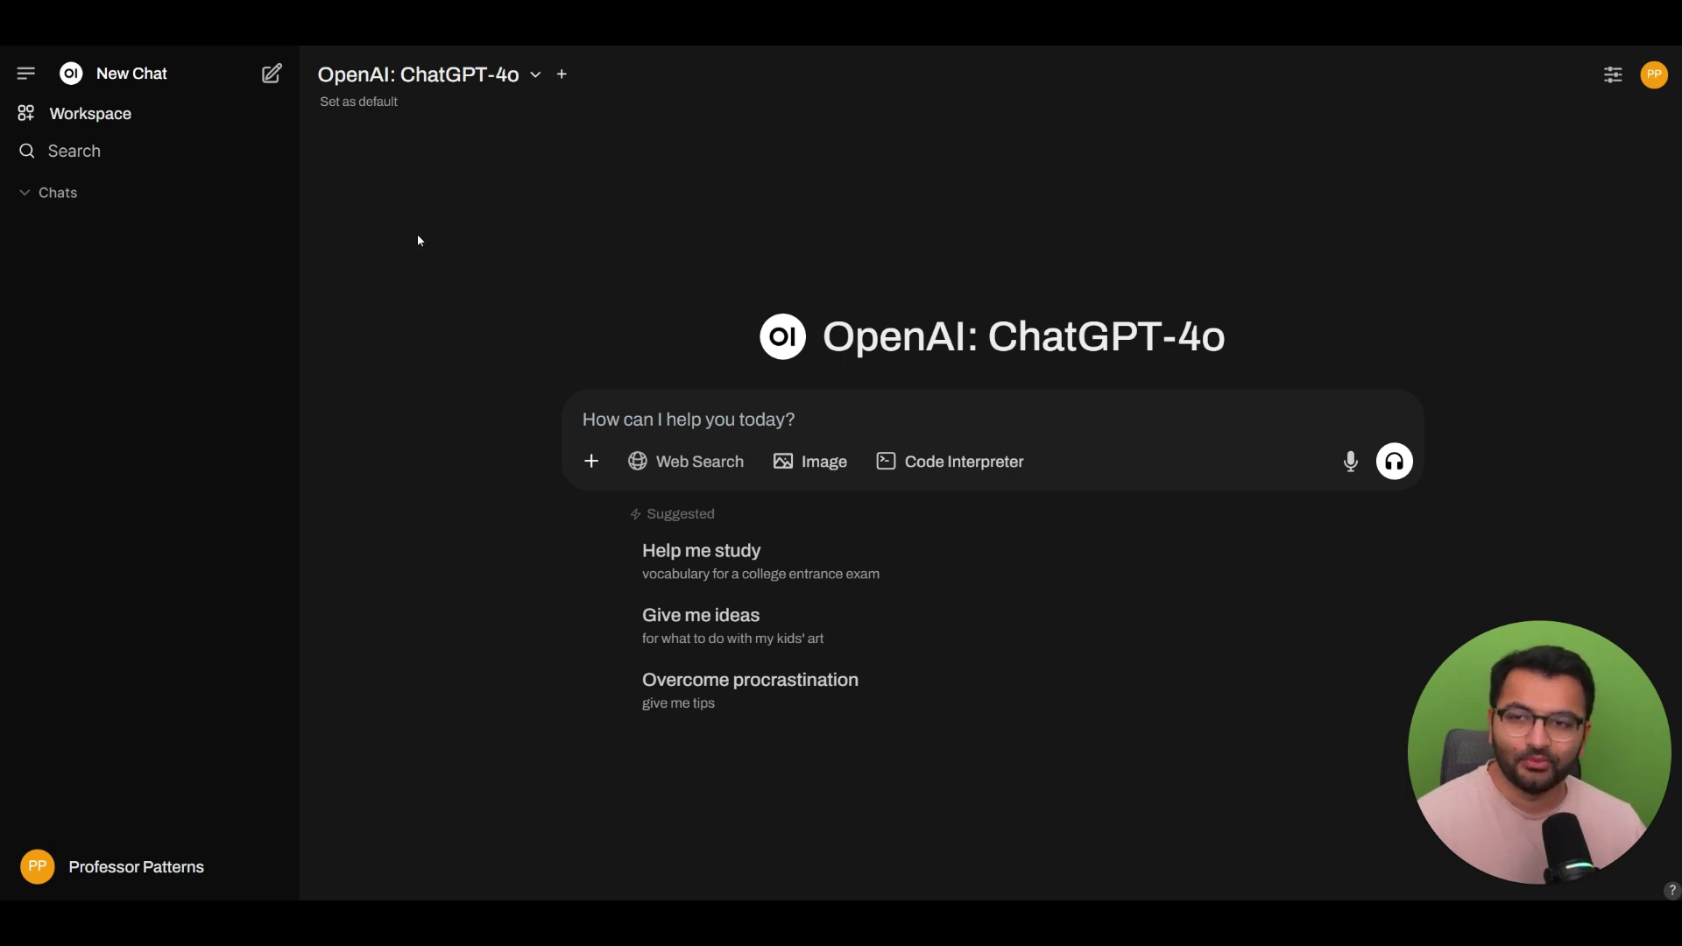
# - Open the Youtube Transcript Provider tool's Python code from Workspace > Tools and scroll through it
pyautogui.click(182, 116)
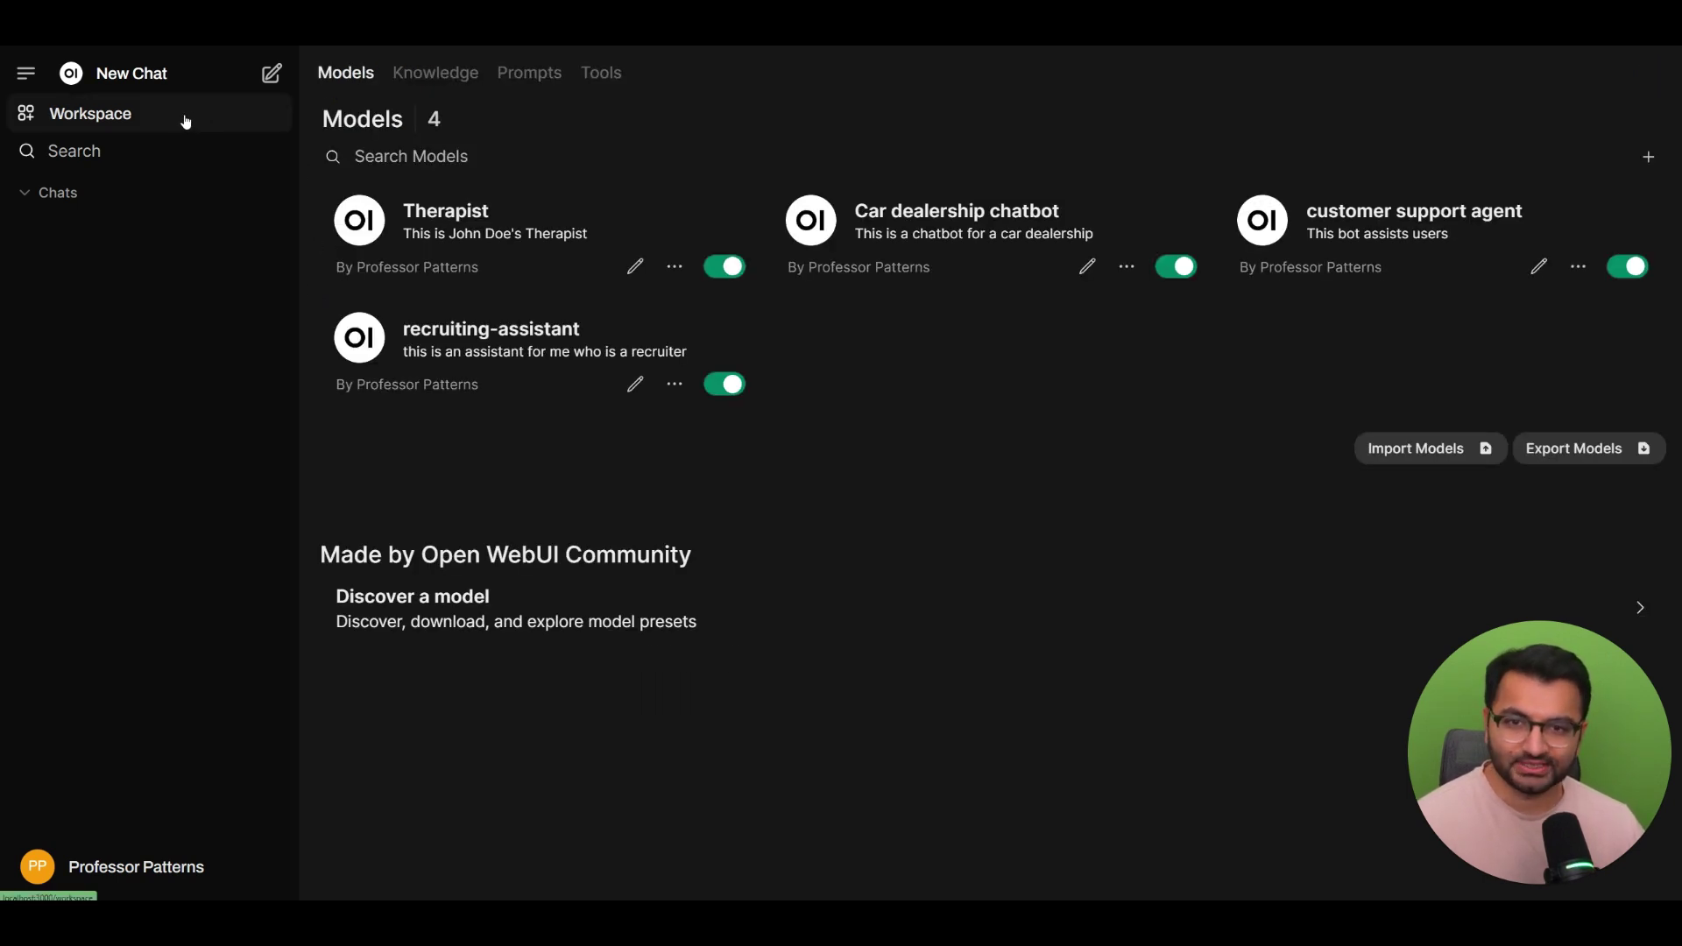
pyautogui.click(615, 84)
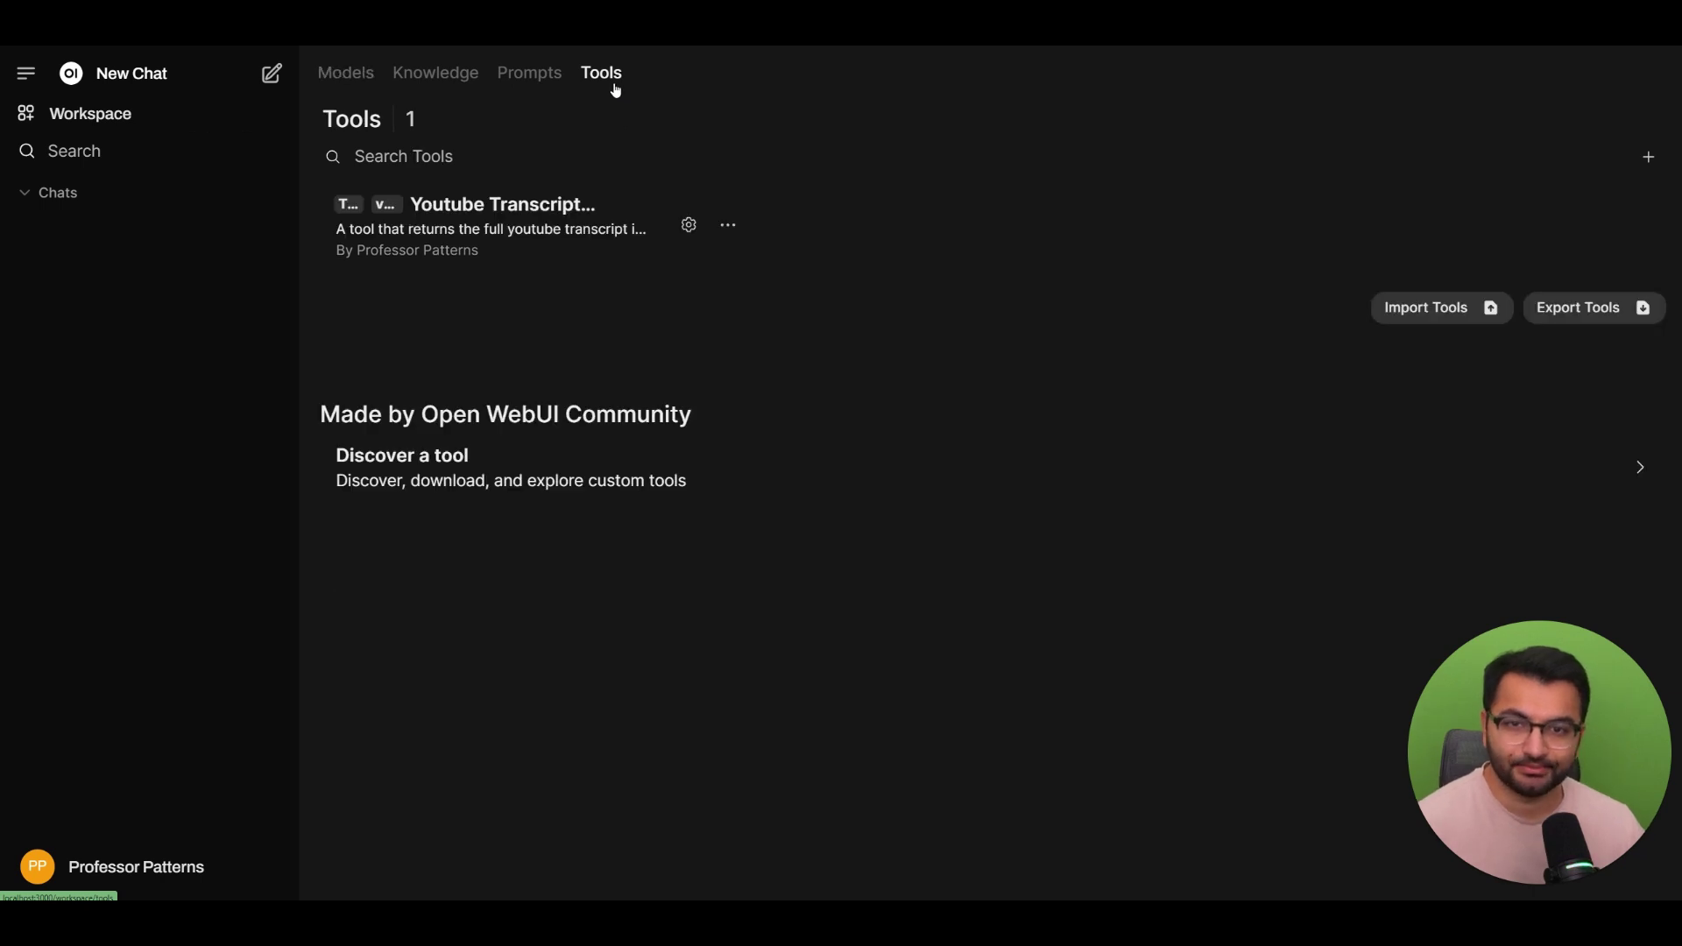
pyautogui.click(525, 220)
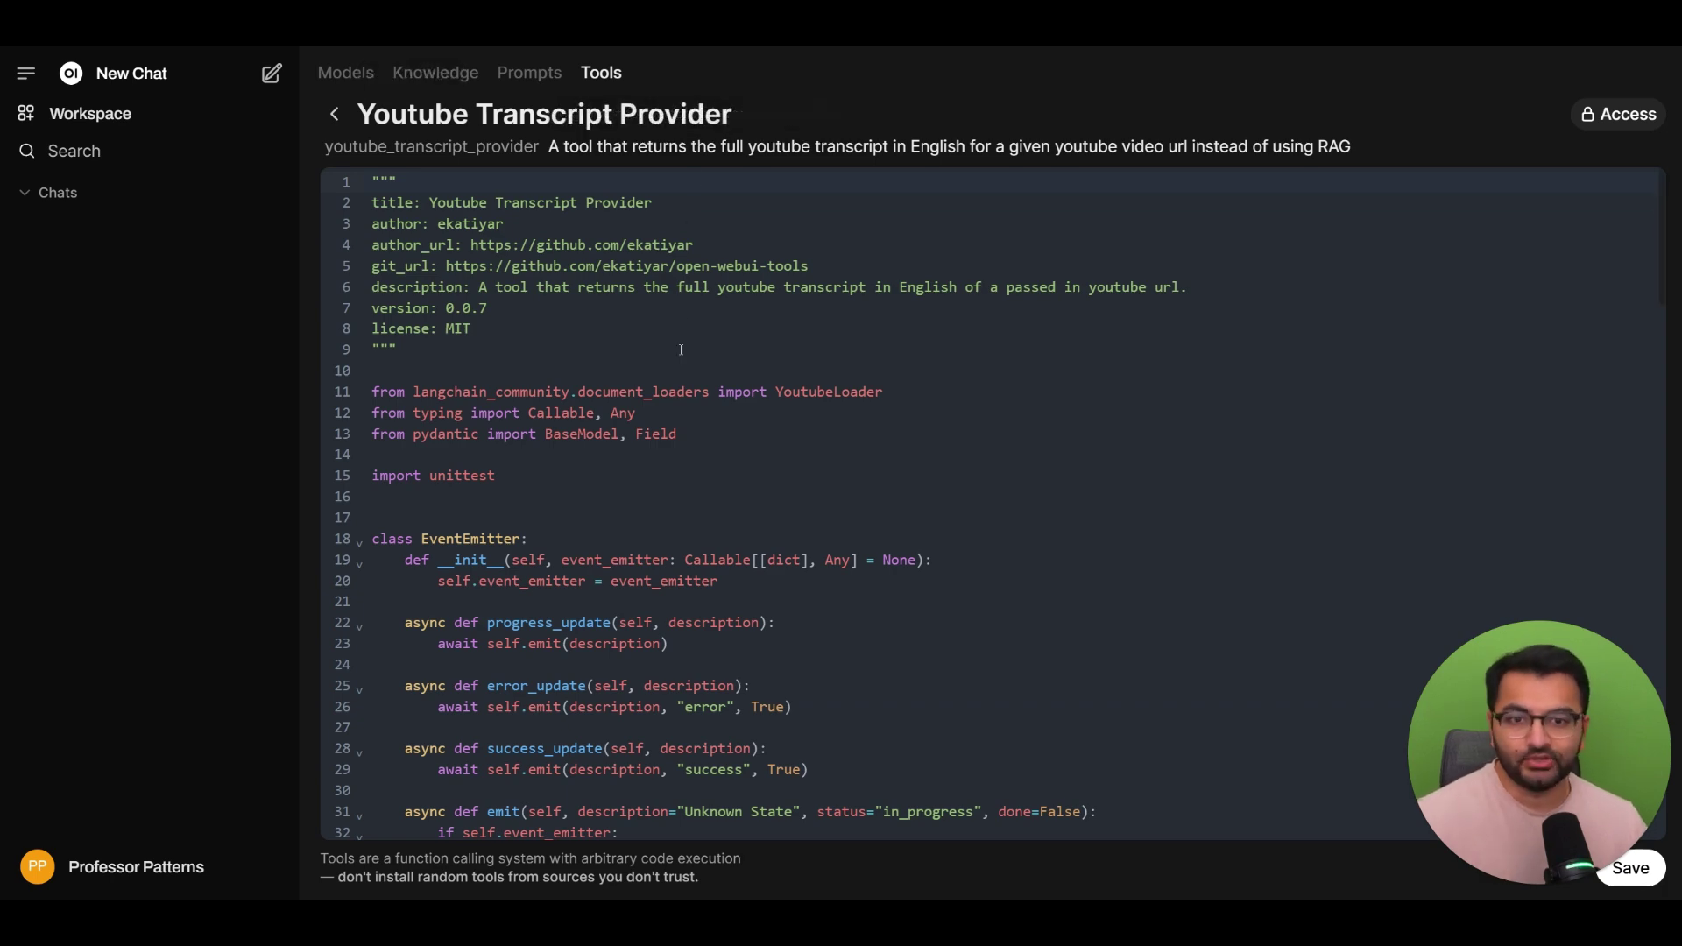
pyautogui.scroll(-18, 681, 349)
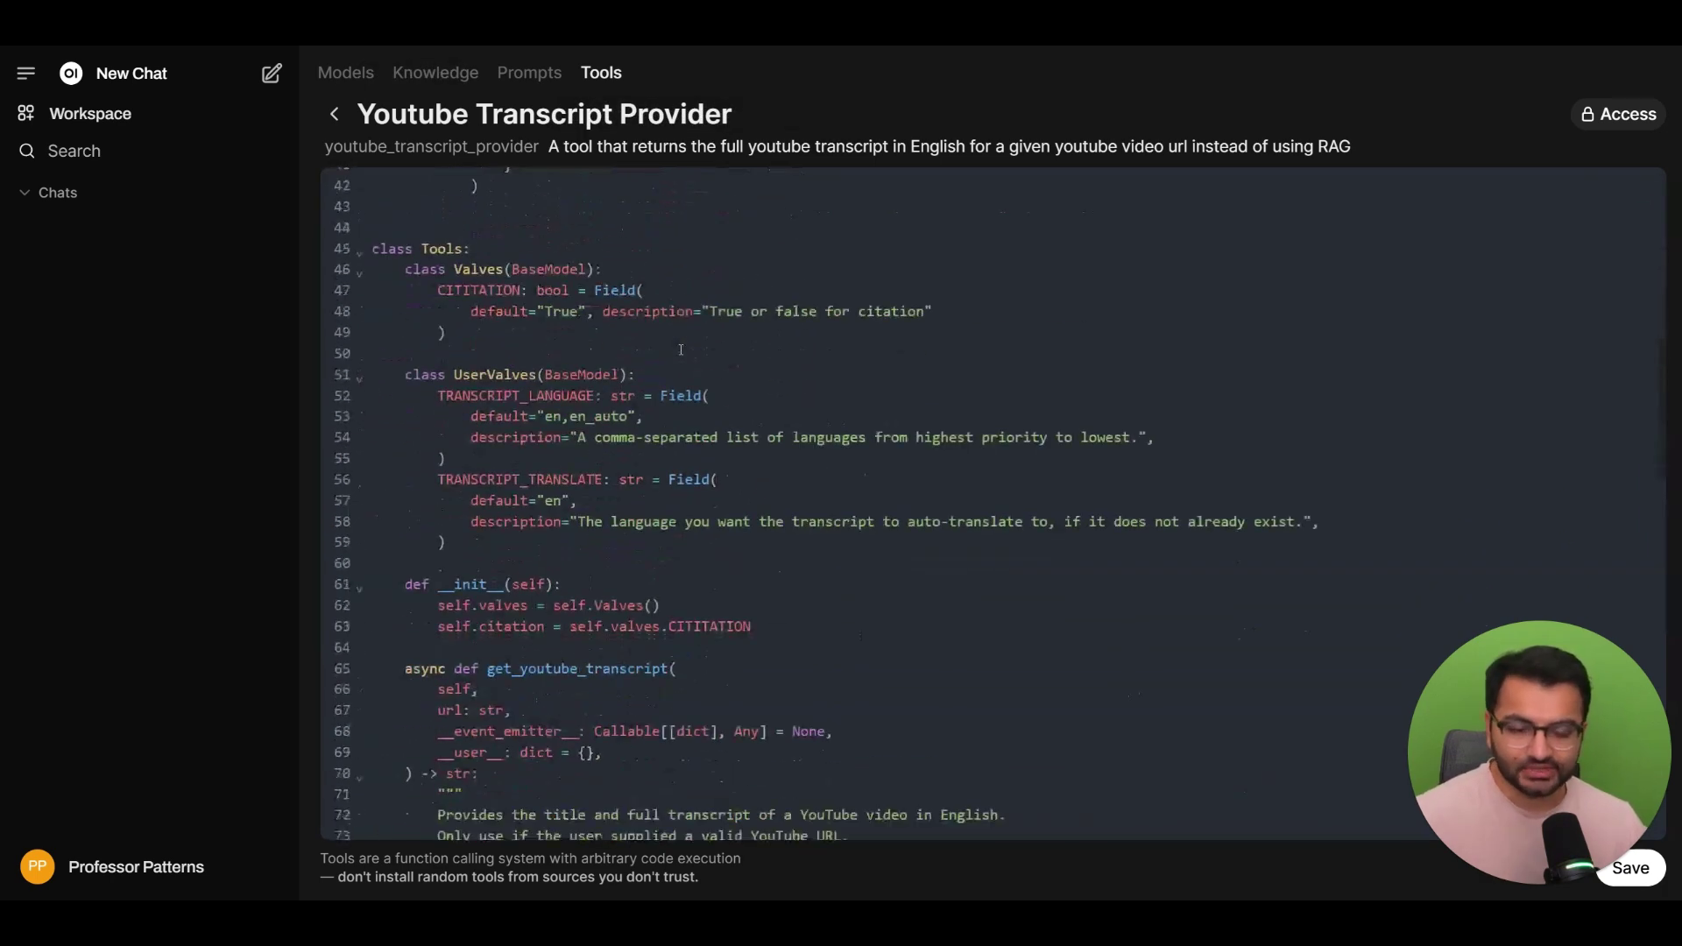
pyautogui.scroll(7, 680, 349)
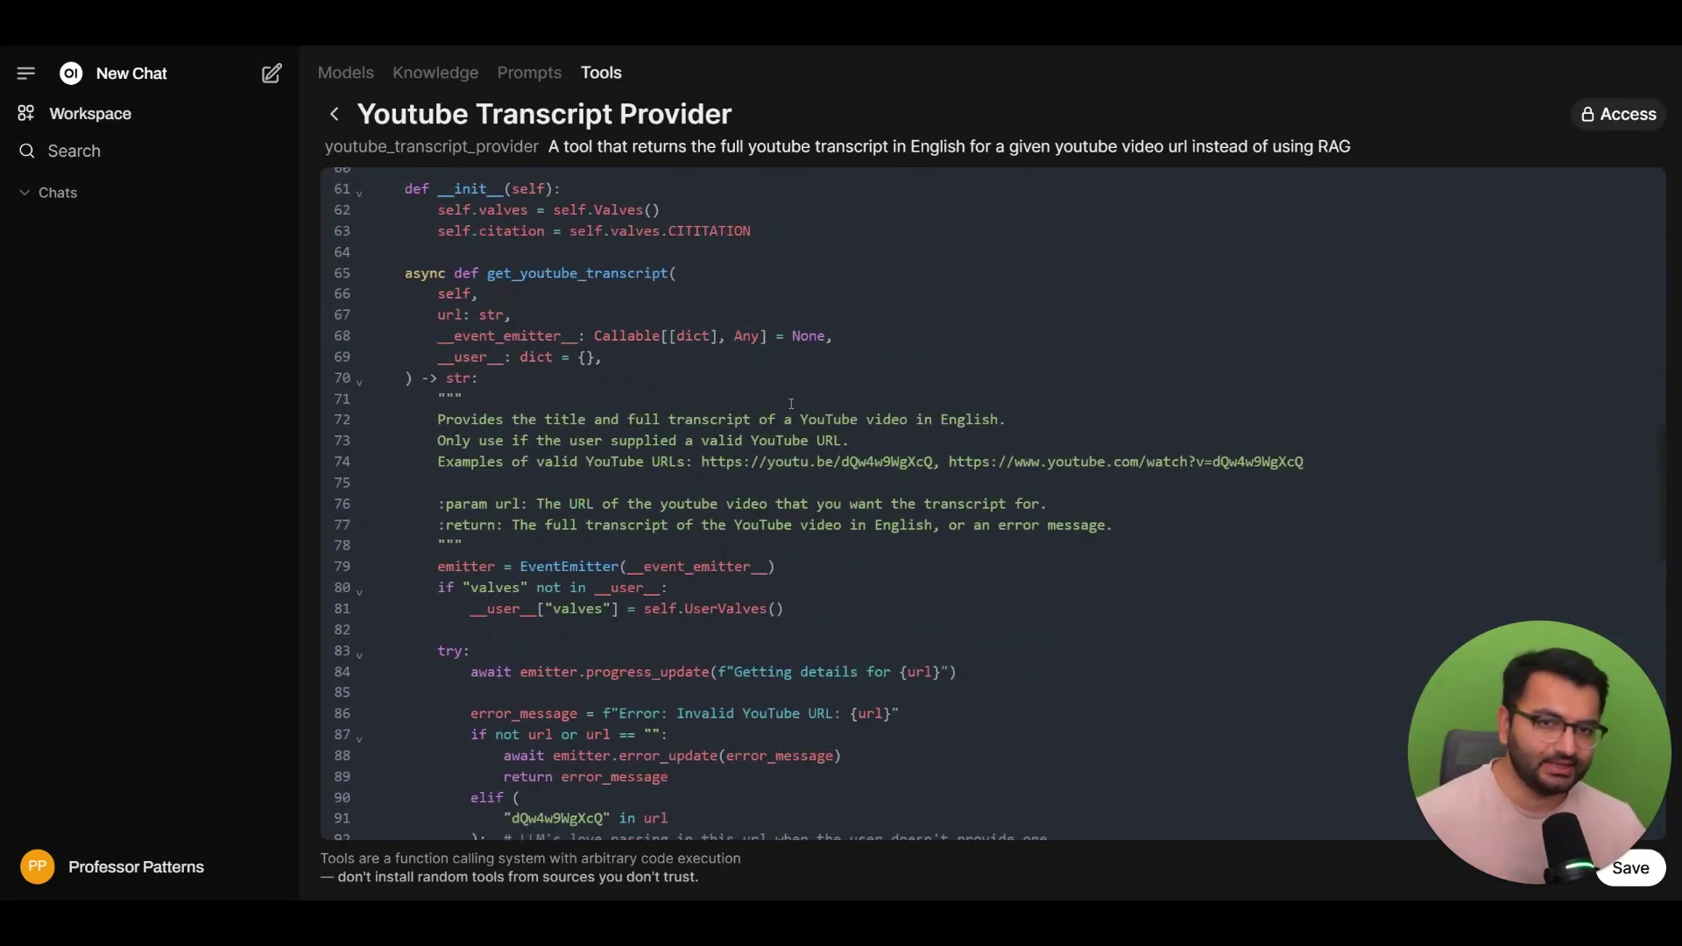
# - Start a new chat with the Youtube Transcript Provider tool enabled
pyautogui.click(196, 72)
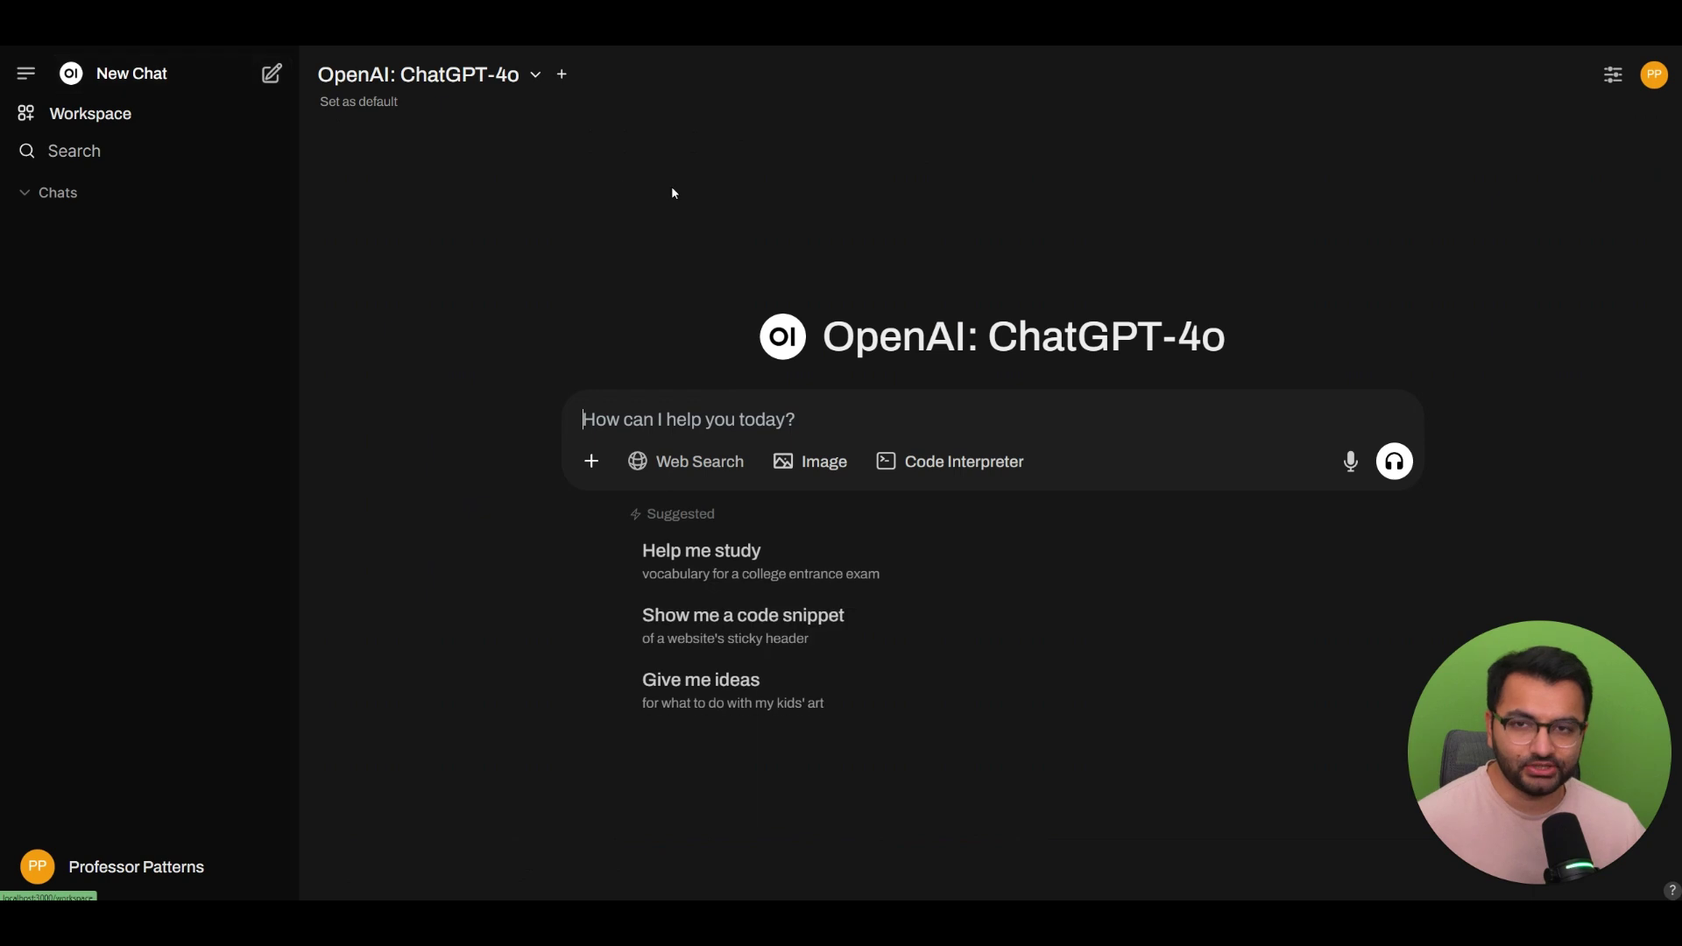
pyautogui.click(591, 462)
pyautogui.click(773, 311)
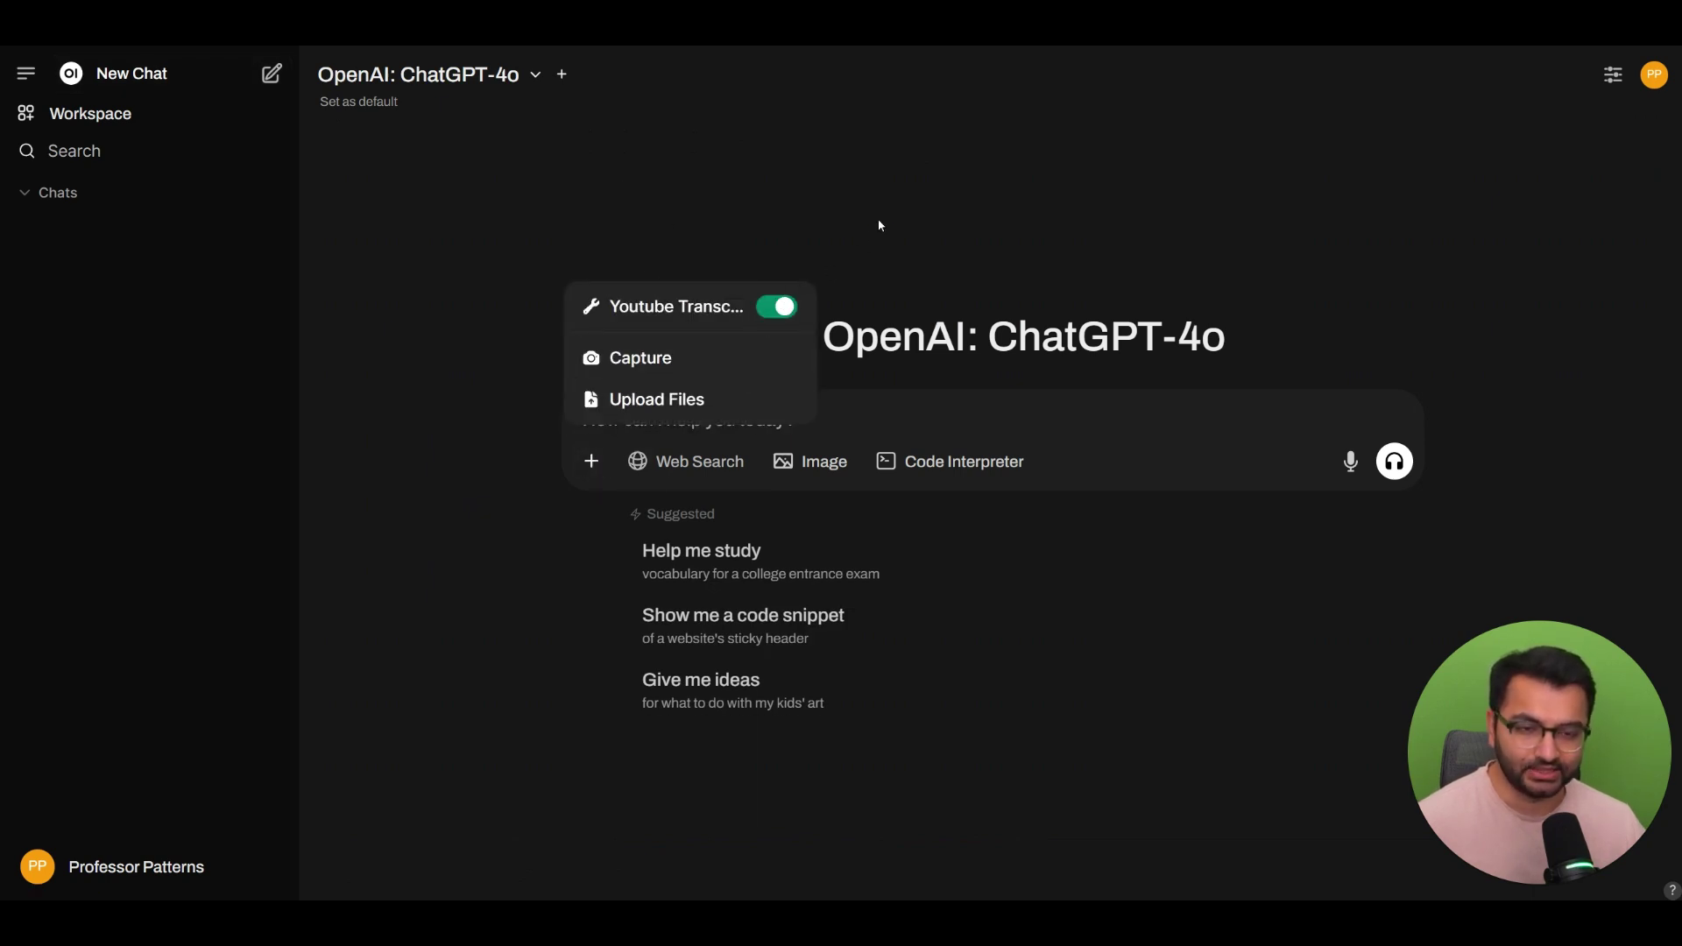
pyautogui.click(730, 424)
# - Paste the transcript request with the video link and send it to ChatGPT-4o
pyautogui.write('grab me the transcript from this video: https://www.youtube.com/watch?v=1h0xg4liAjI')
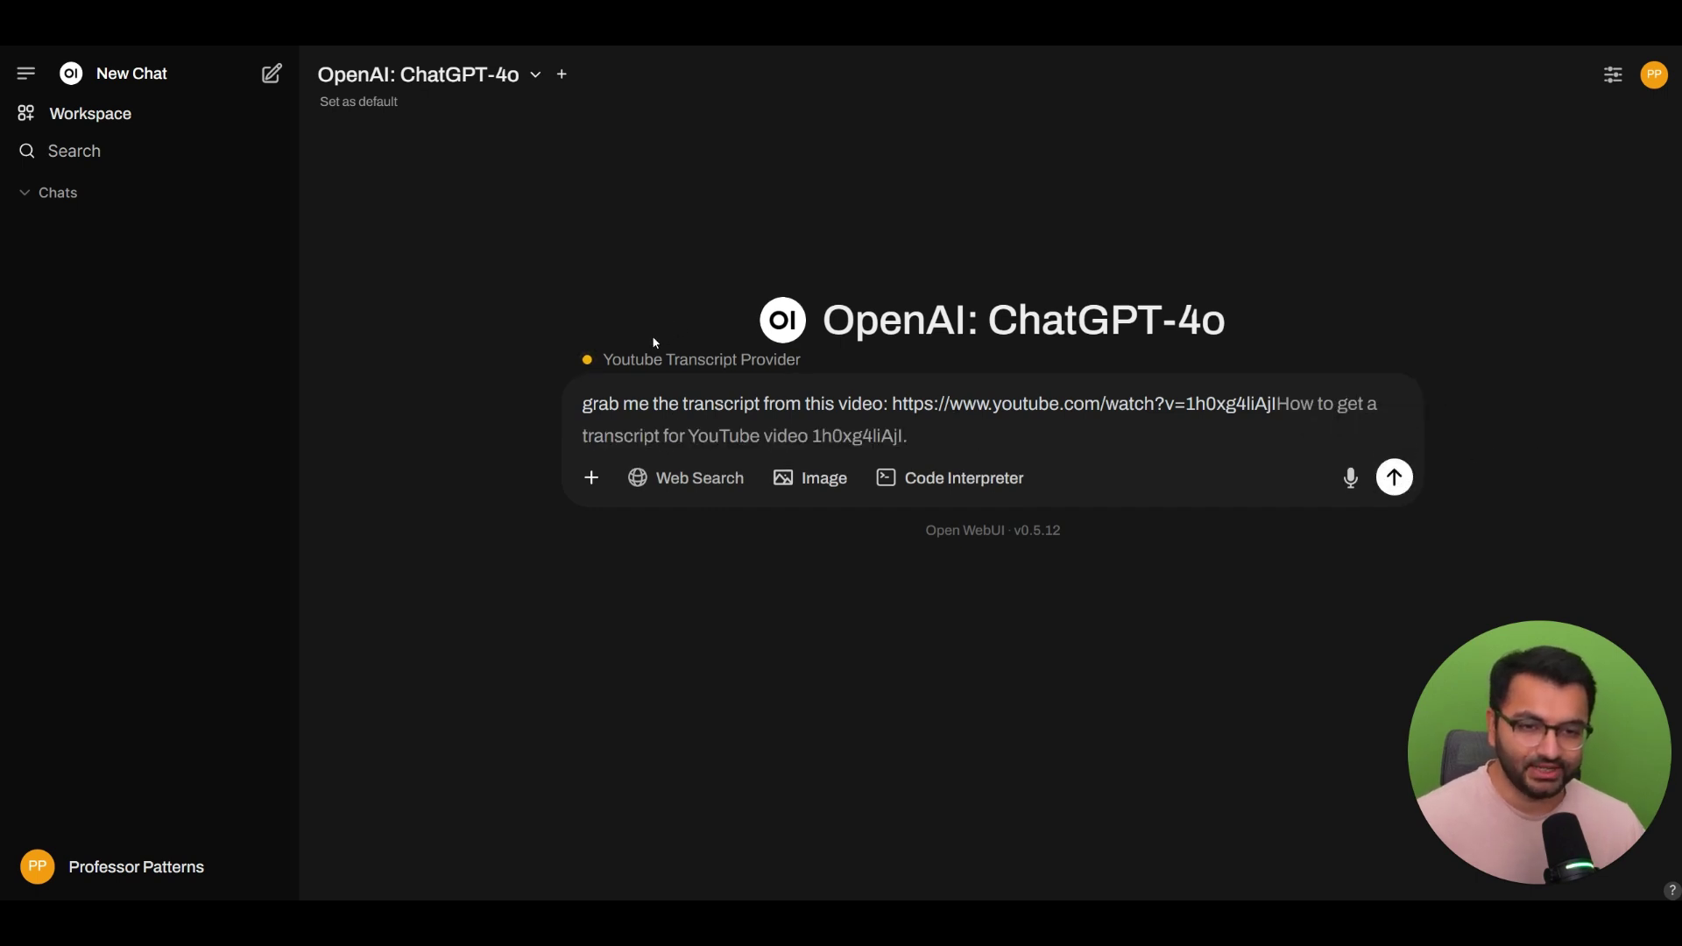
pyautogui.moveTo(607, 359)
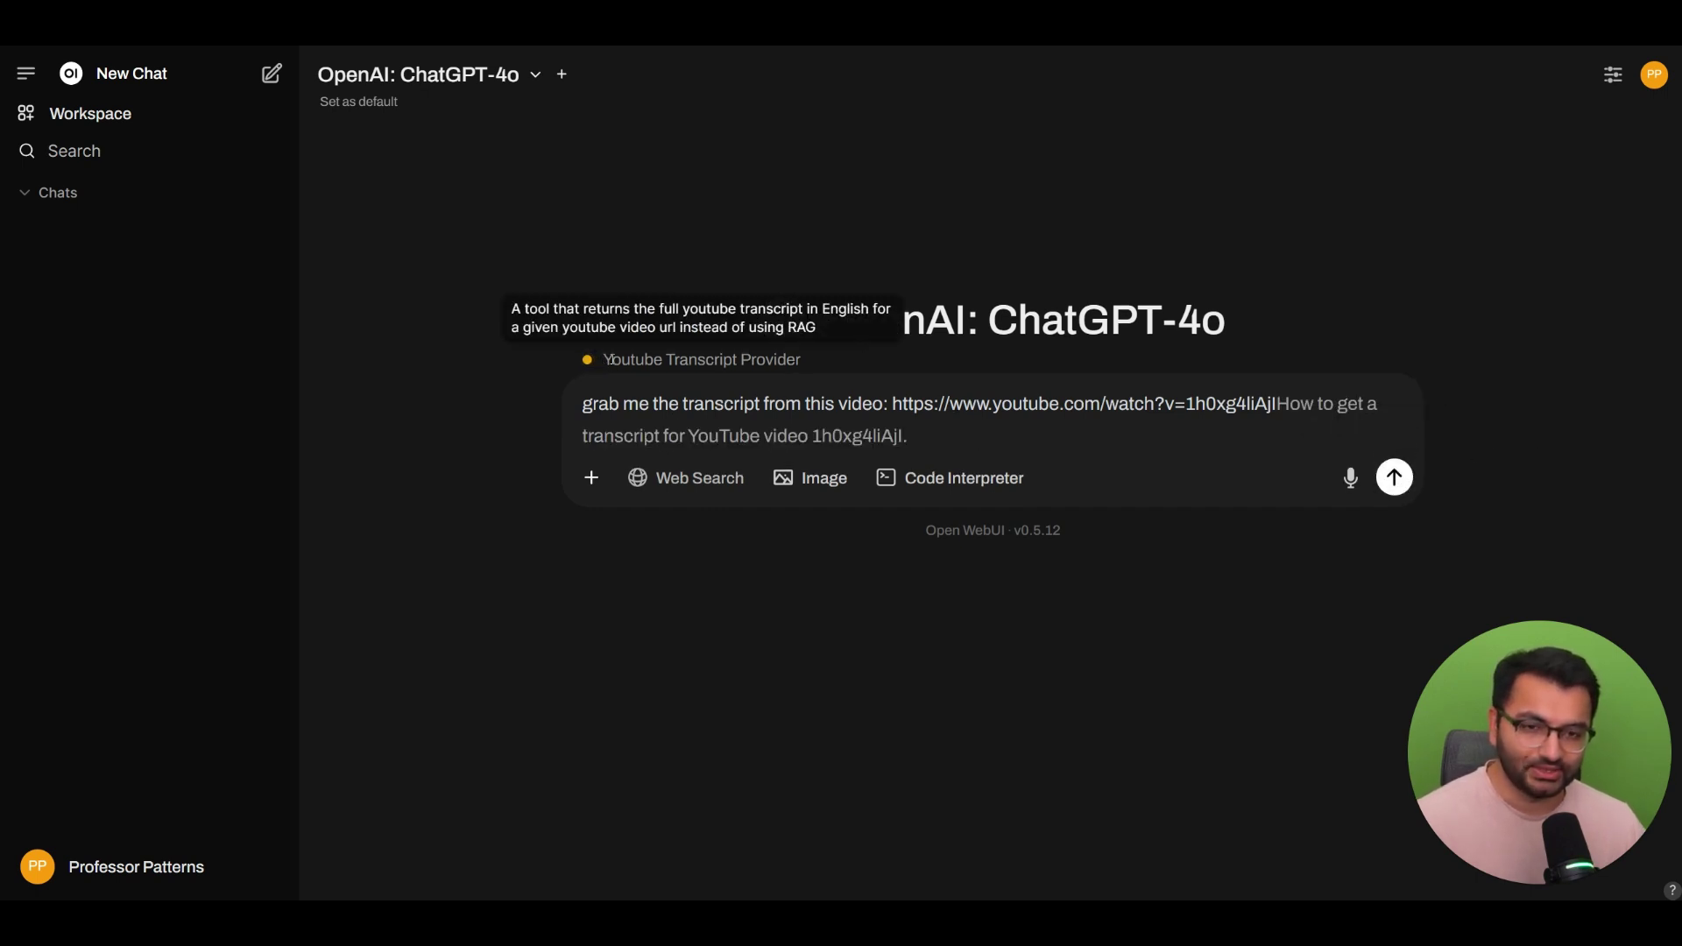
pyautogui.click(1395, 477)
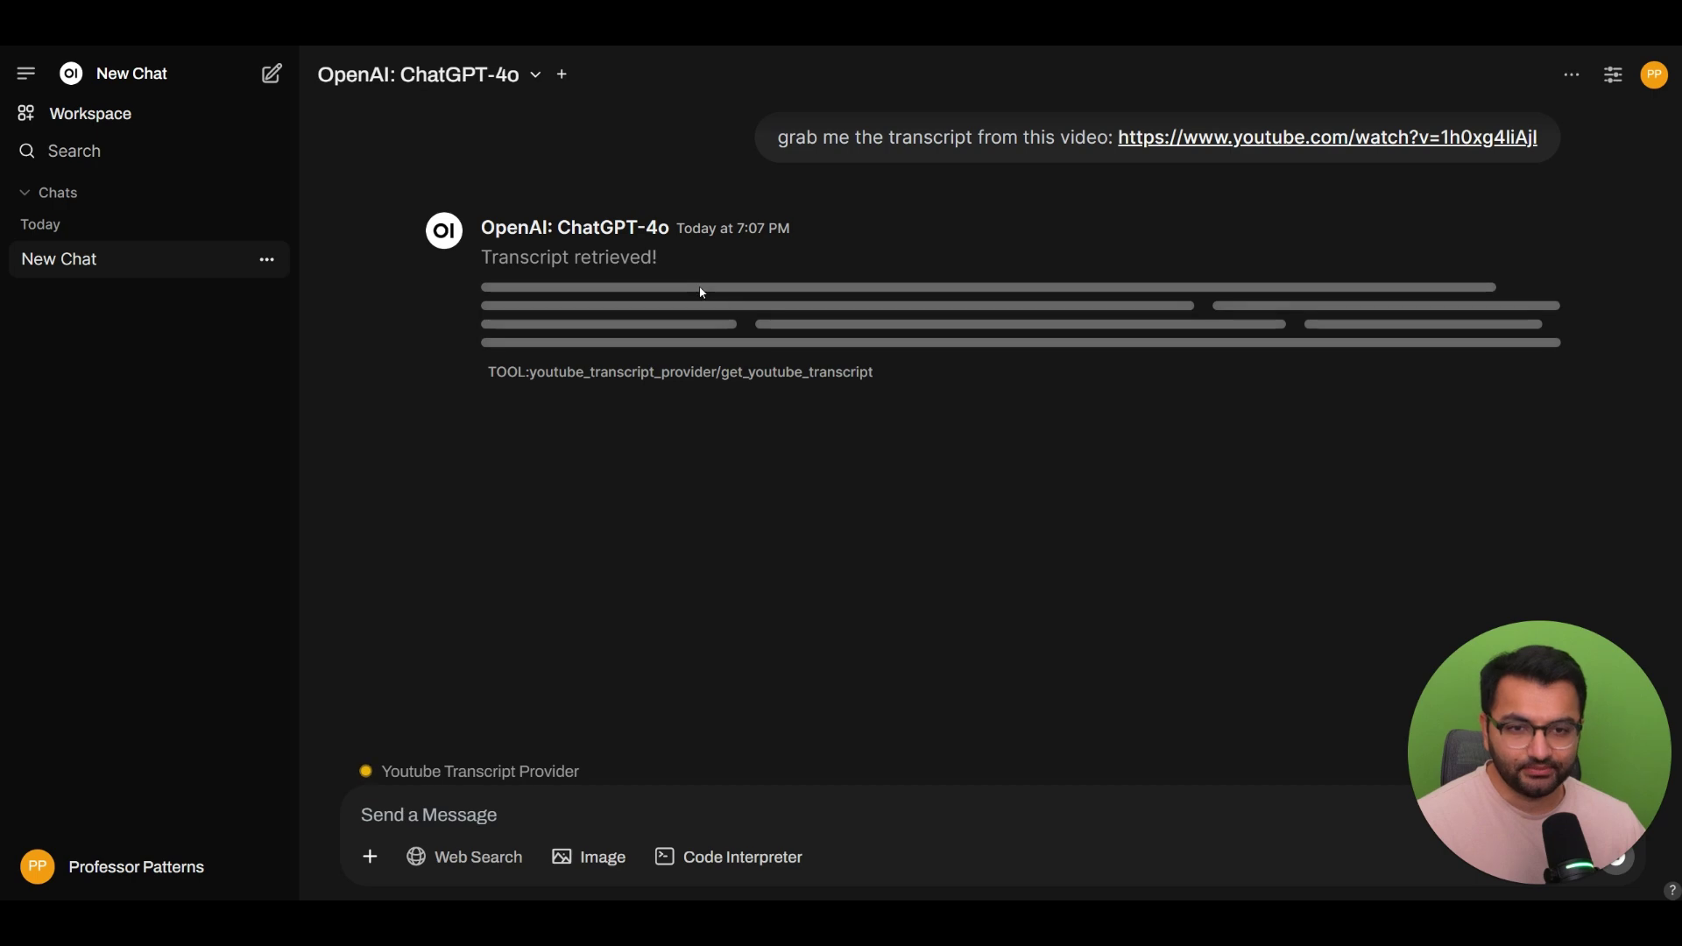
pyautogui.moveTo(594, 302); pyautogui.dragTo(619, 302)
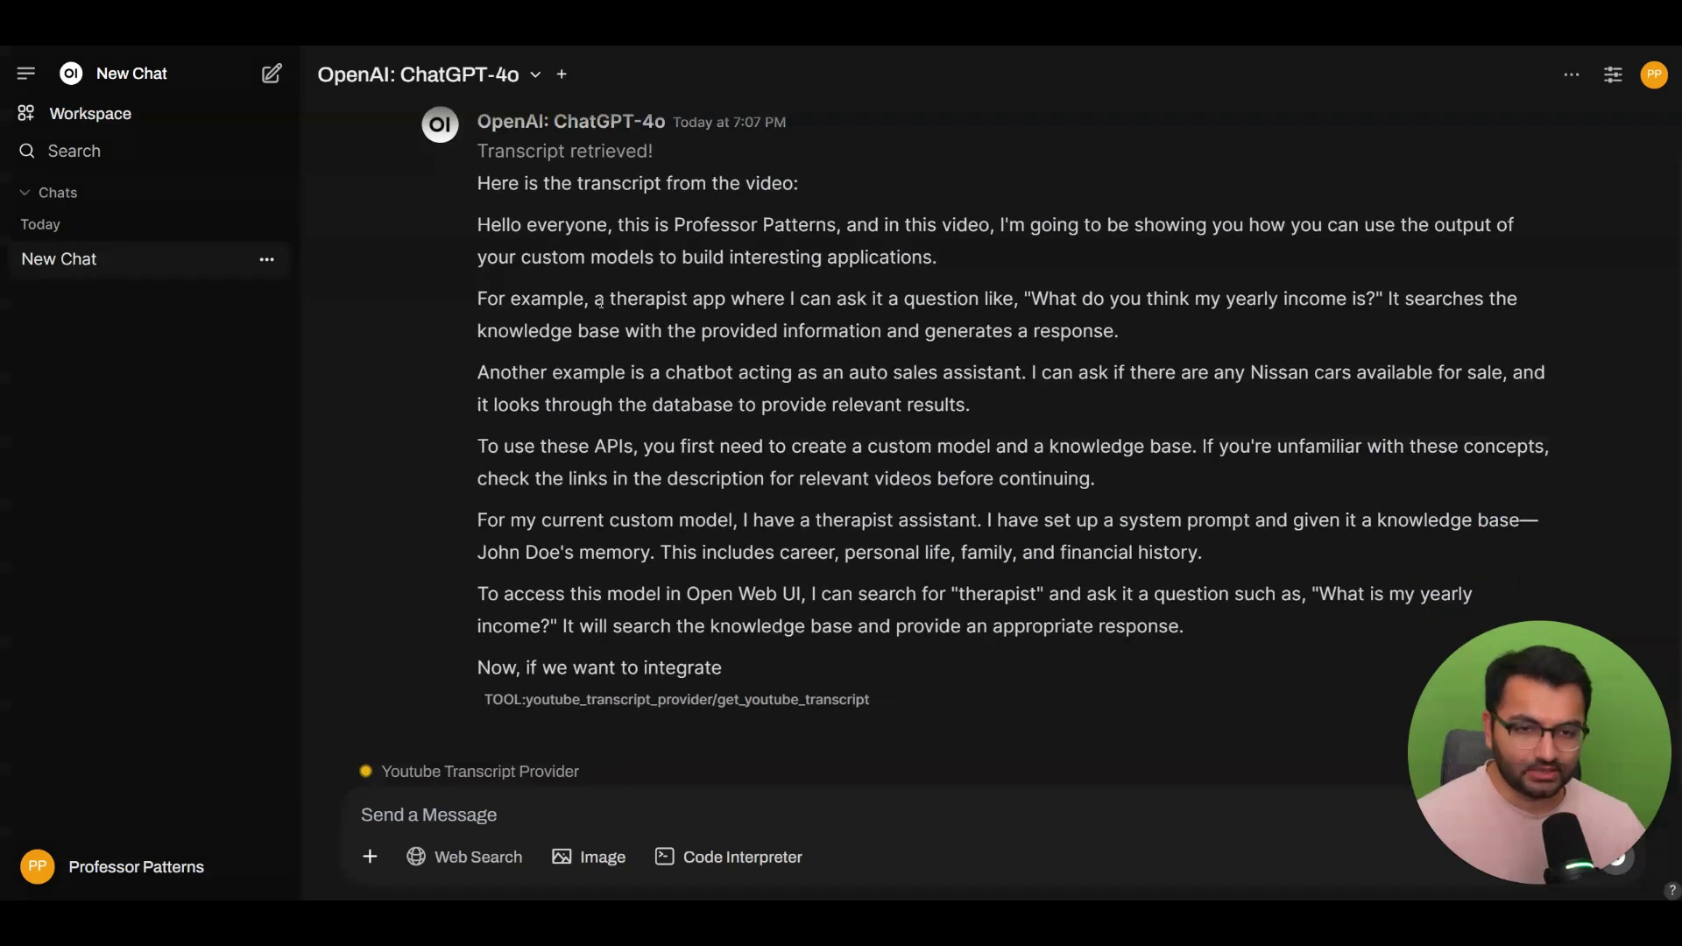
pyautogui.scroll(3, 309, 176)
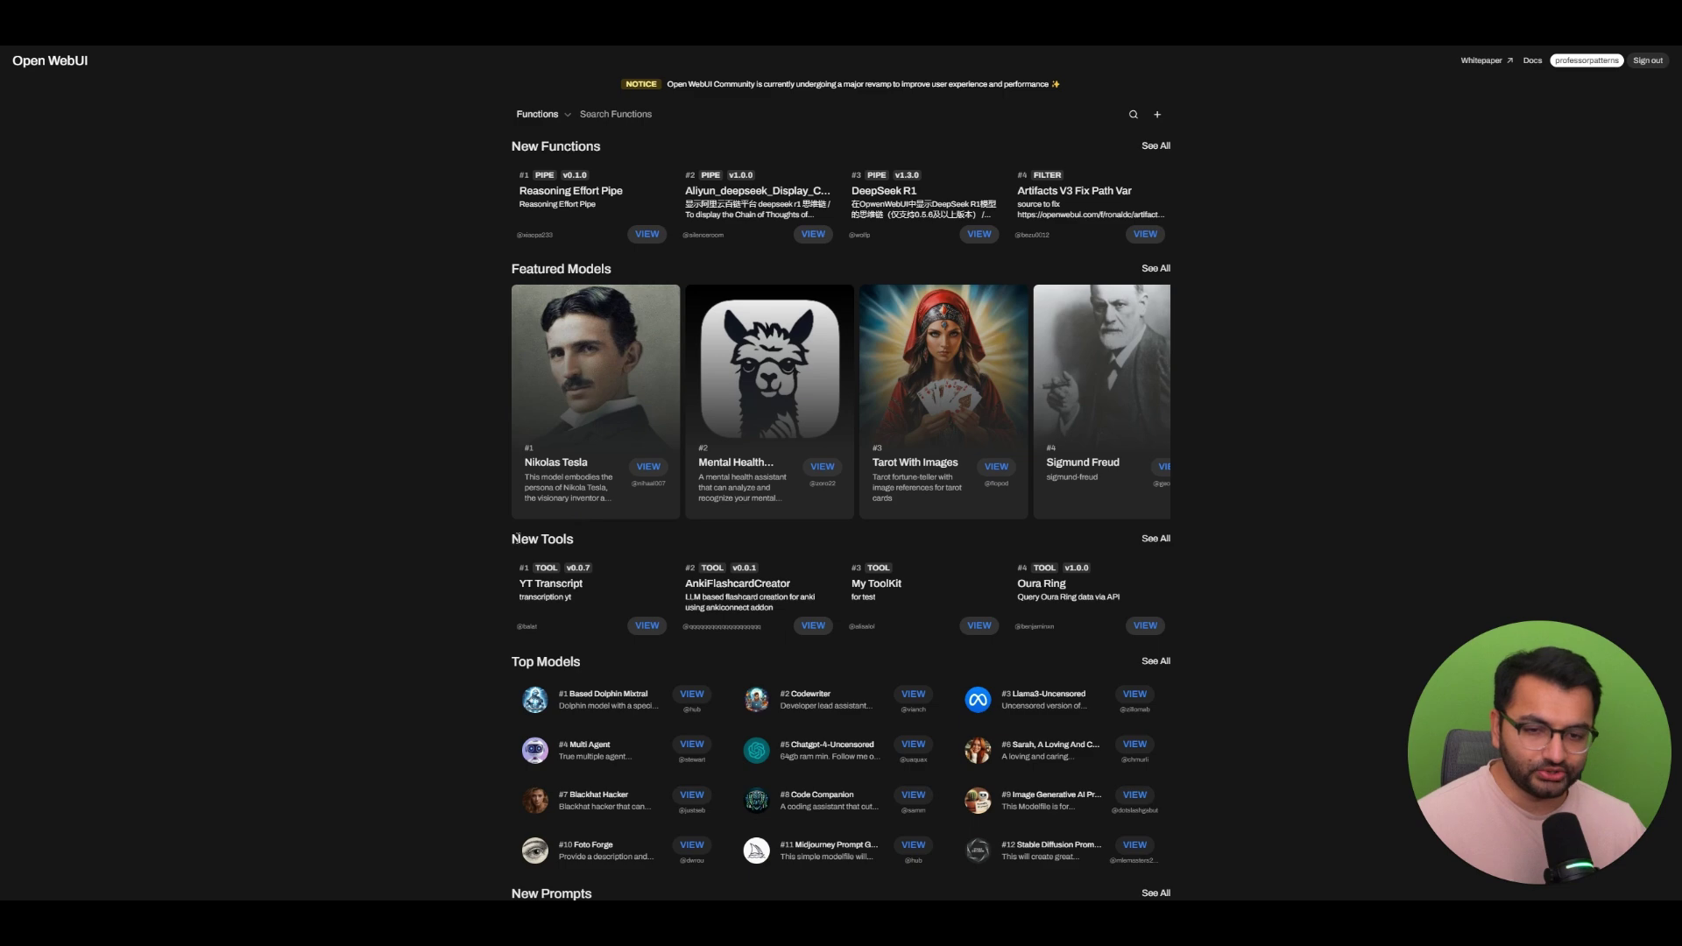
# - Show all community tools via See All beside the New Tools heading
pyautogui.moveTo(516, 538); pyautogui.dragTo(565, 537)
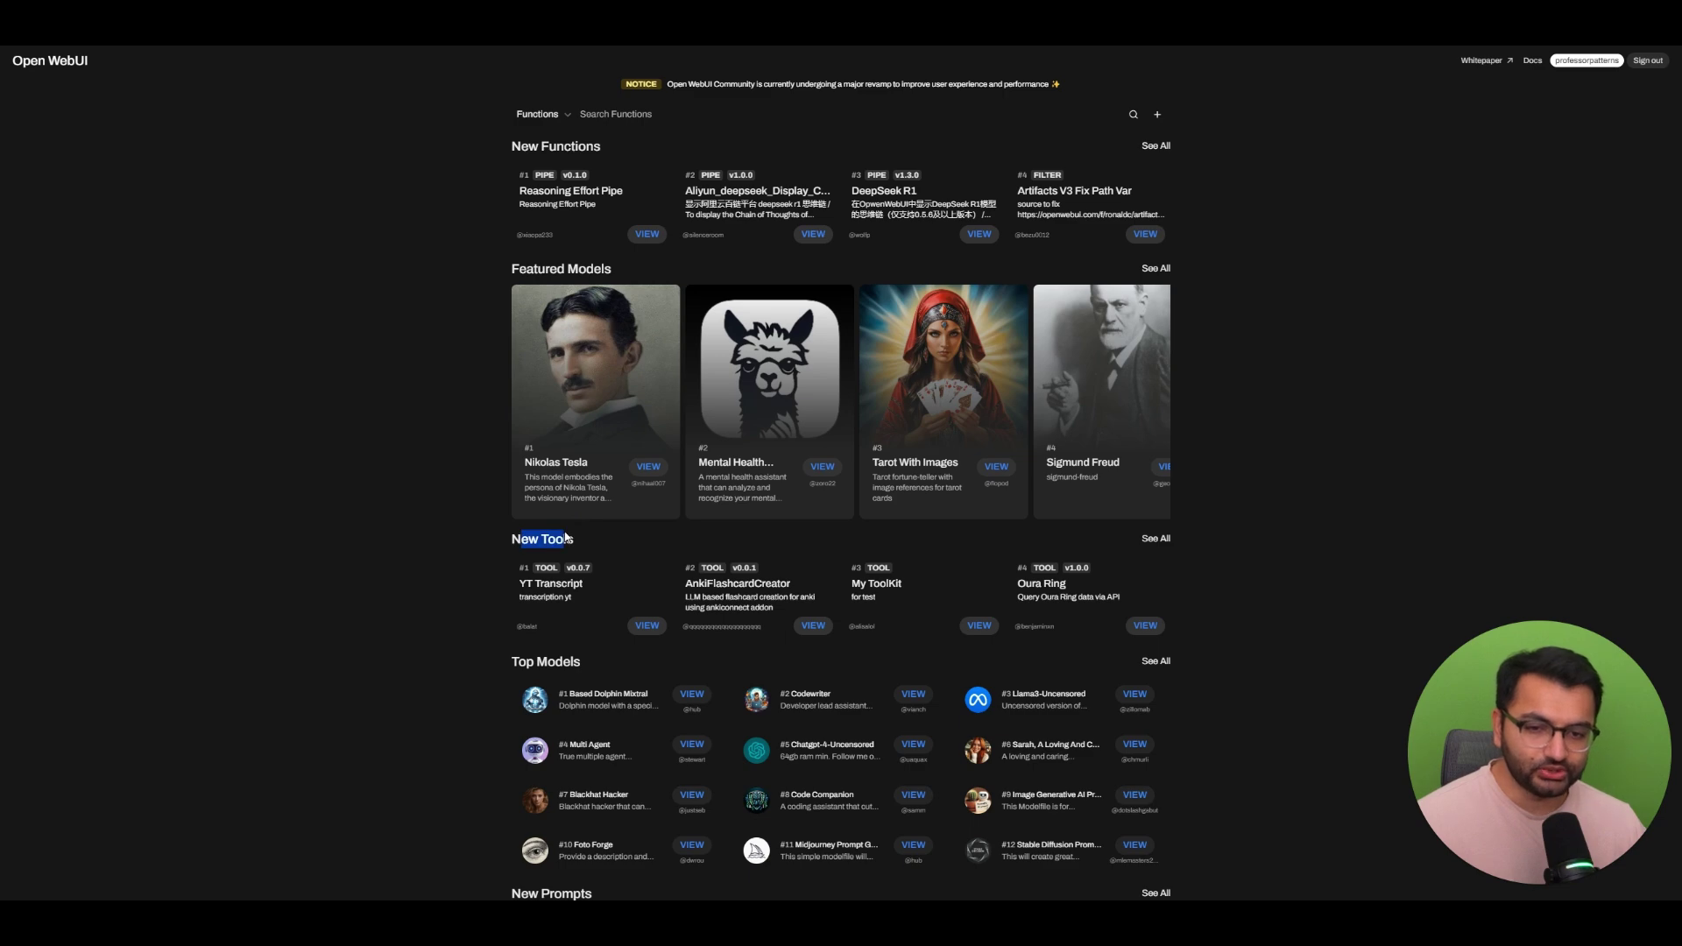
pyautogui.click(1168, 540)
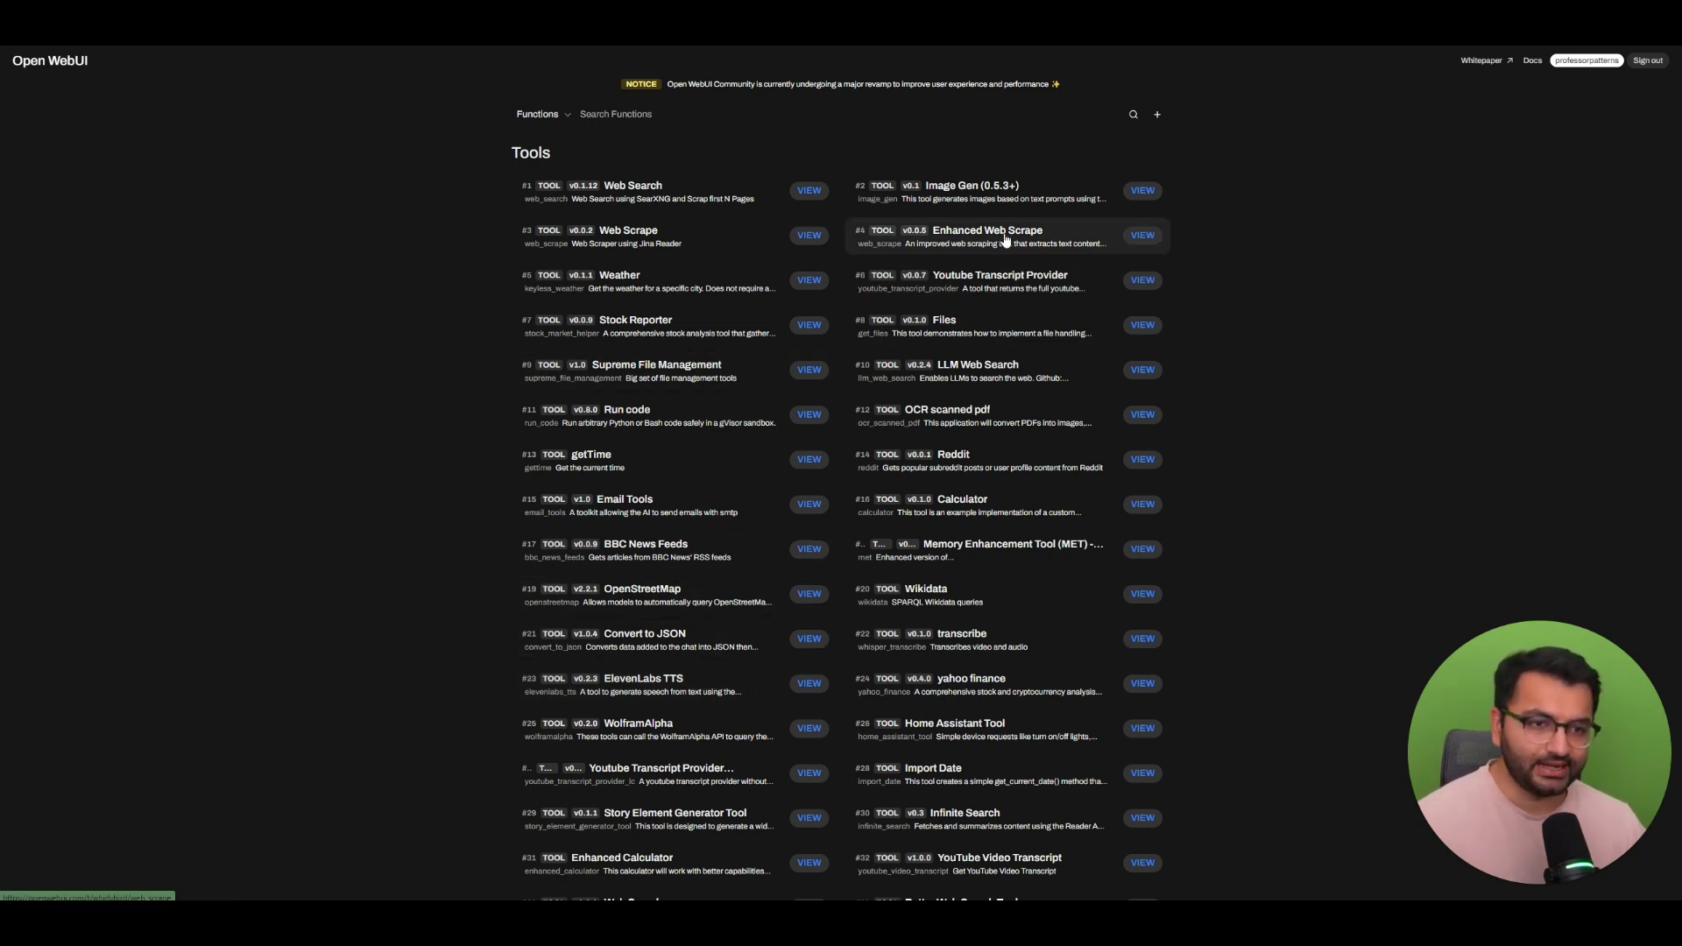
# - Open Enhanced Web Scrape's community page, check its download count, and get it for import into Open WebUI
pyautogui.click(1142, 234)
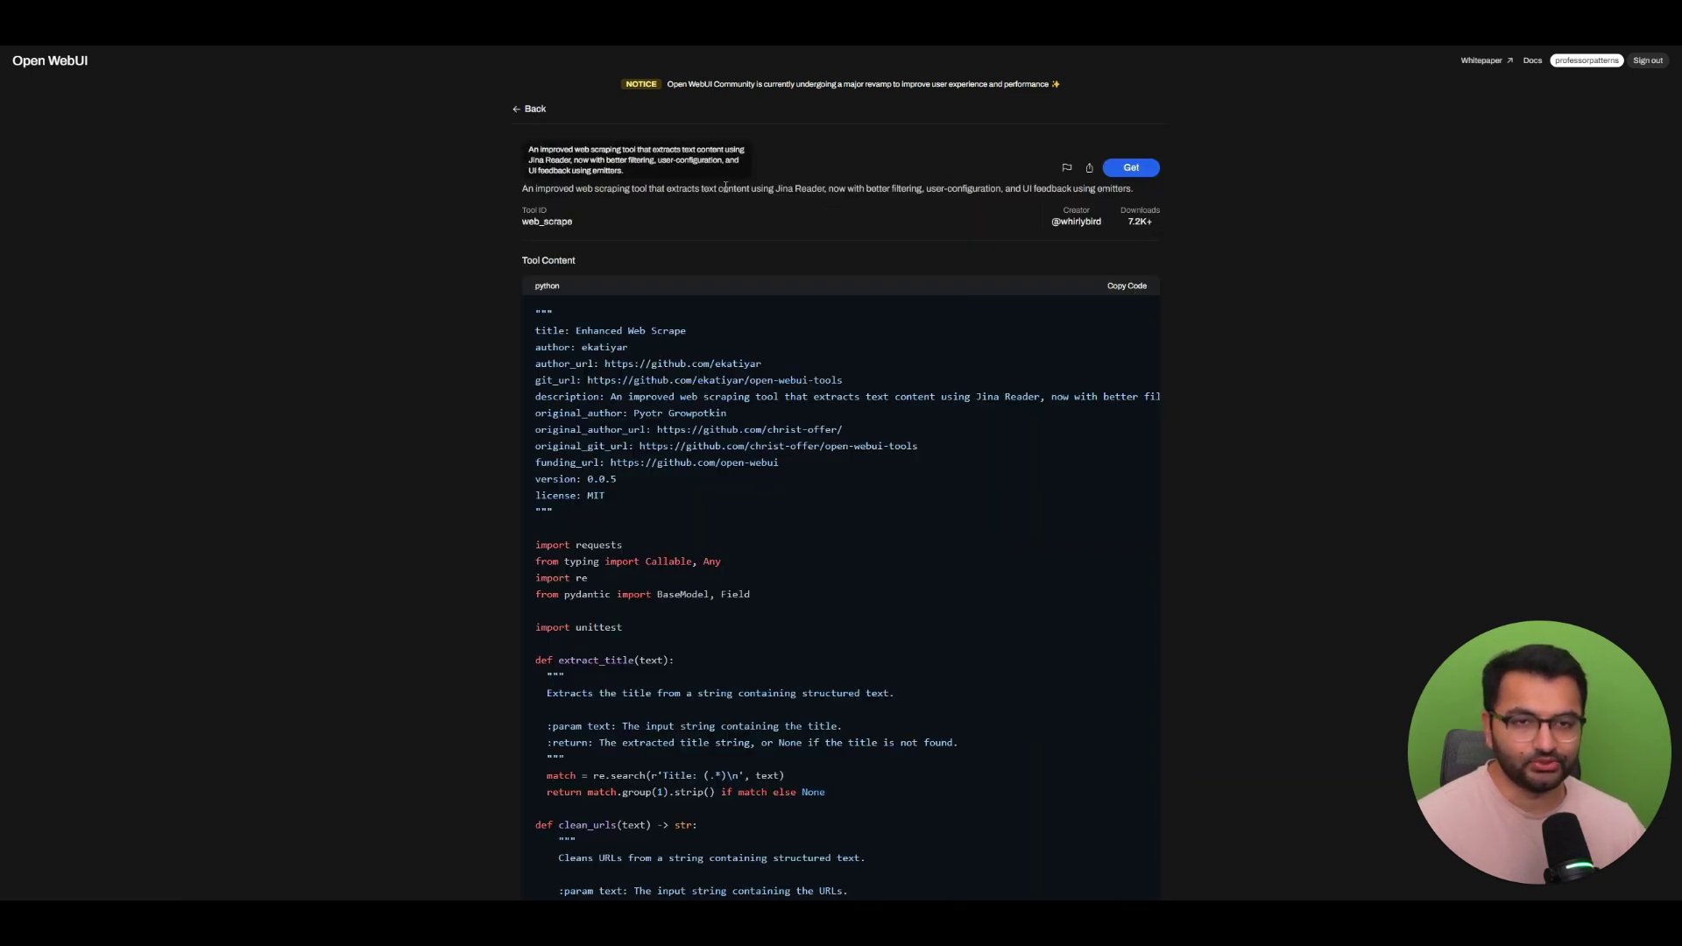
pyautogui.moveTo(723, 190); pyautogui.dragTo(842, 189)
pyautogui.click(840, 189)
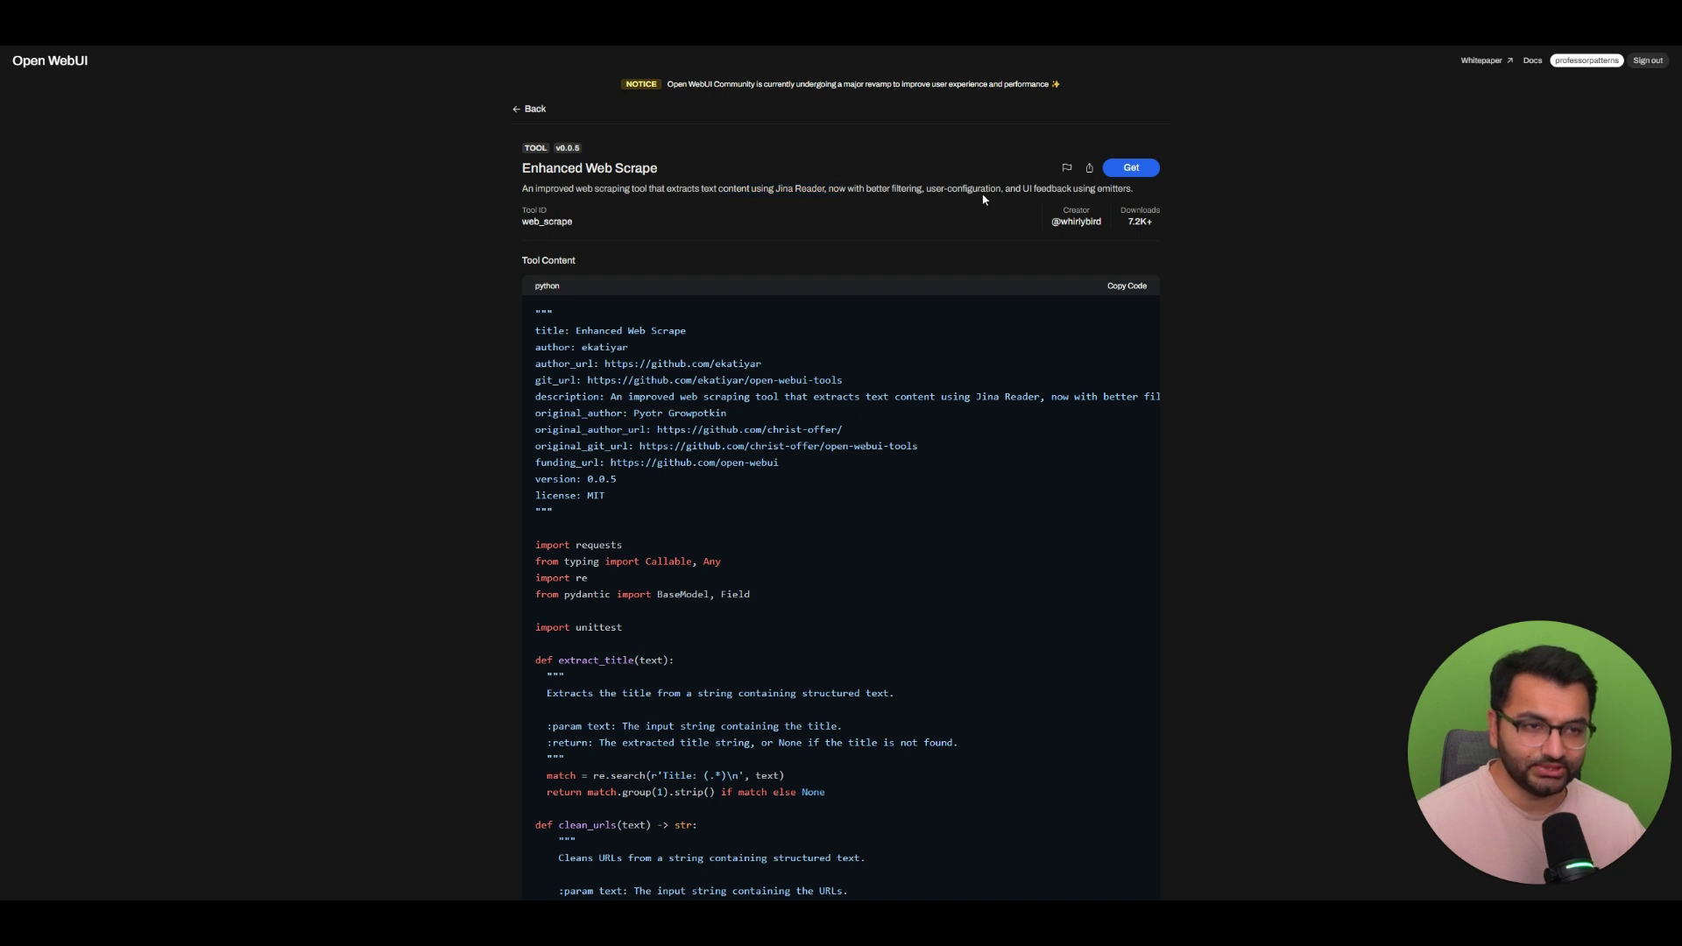
pyautogui.click(1149, 172)
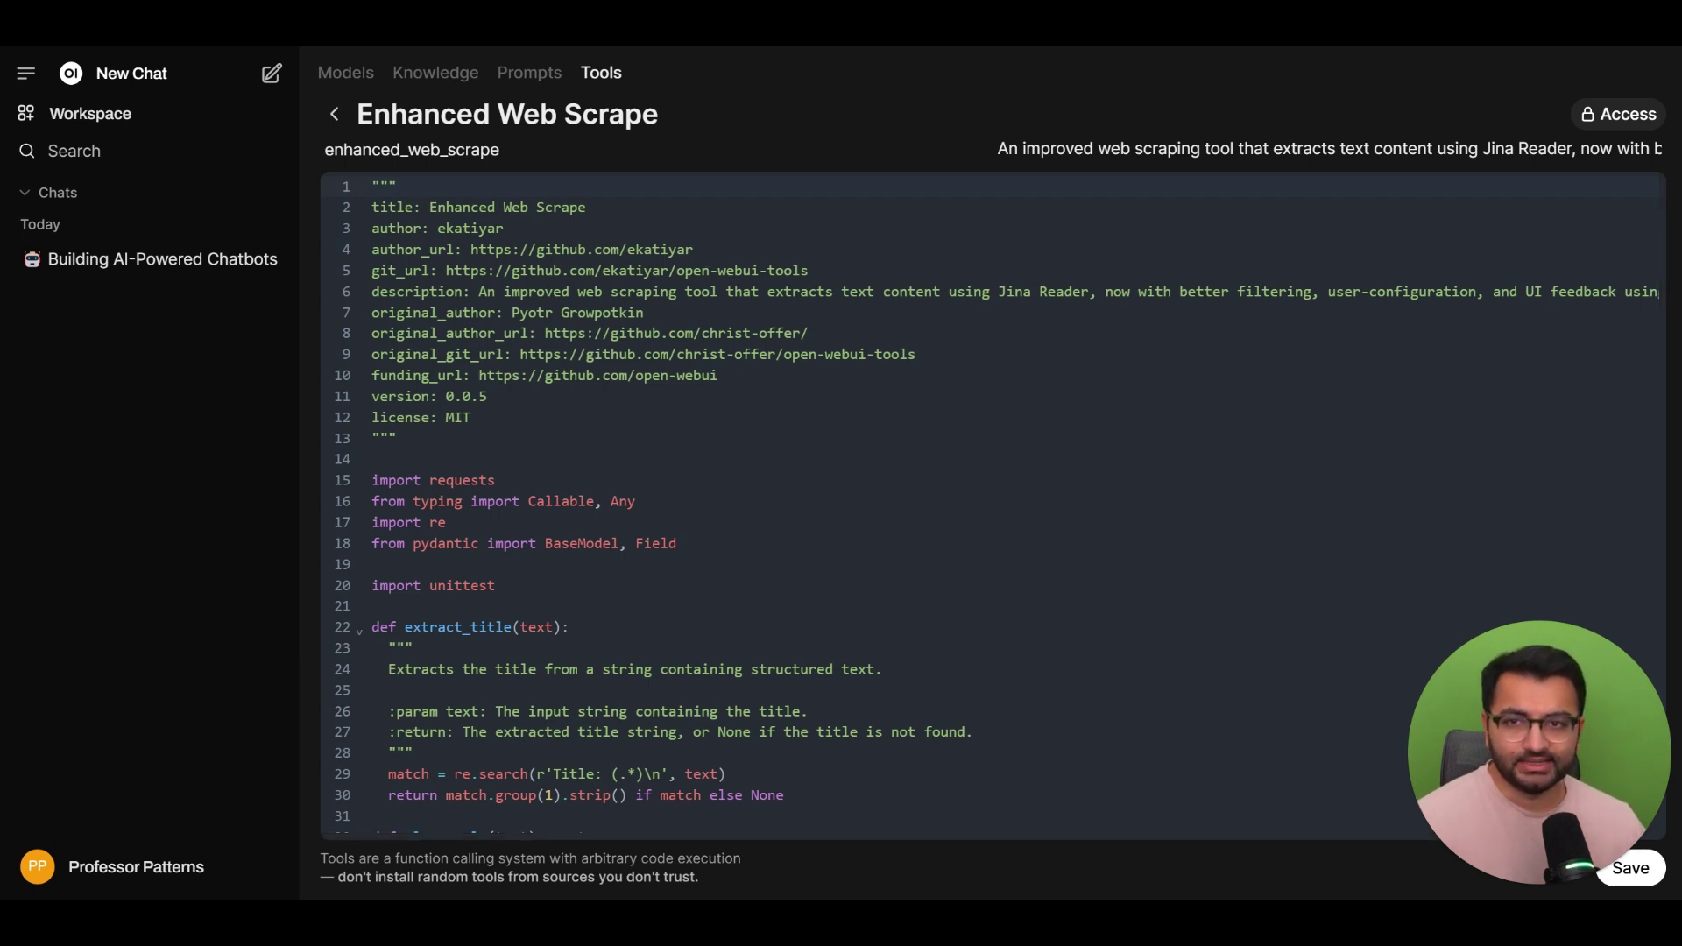
pyautogui.hotkey('ctrl', 'shift', 'Tab')
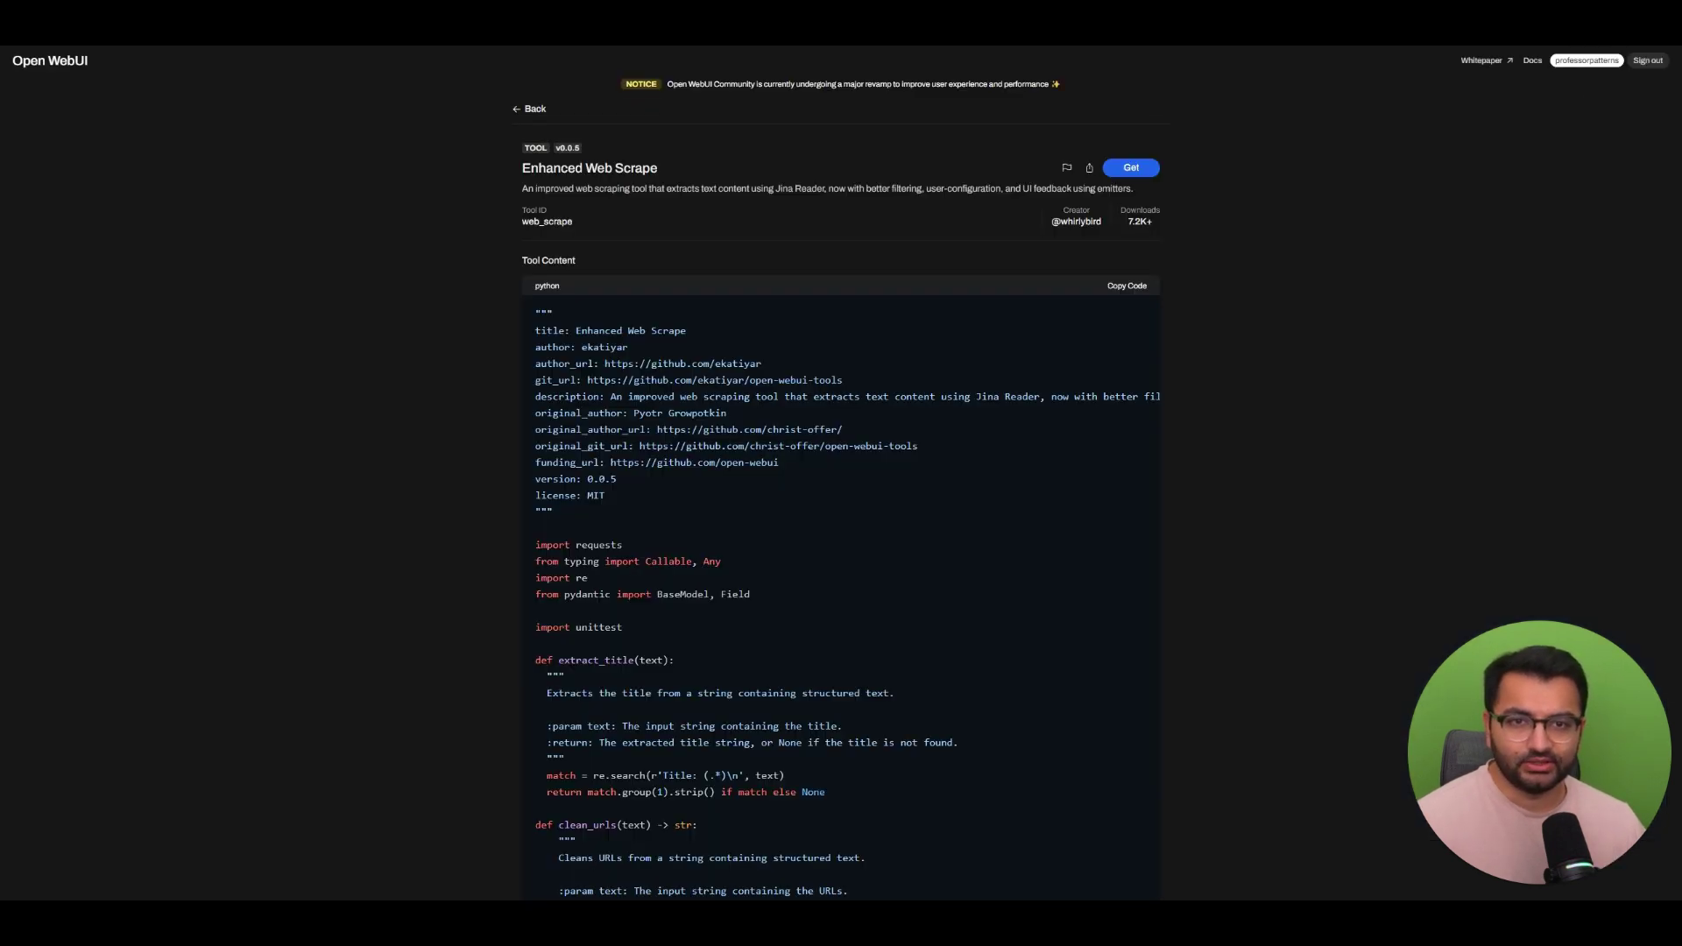
pyautogui.moveTo(1152, 220); pyautogui.dragTo(1129, 222)
pyautogui.click(1129, 222)
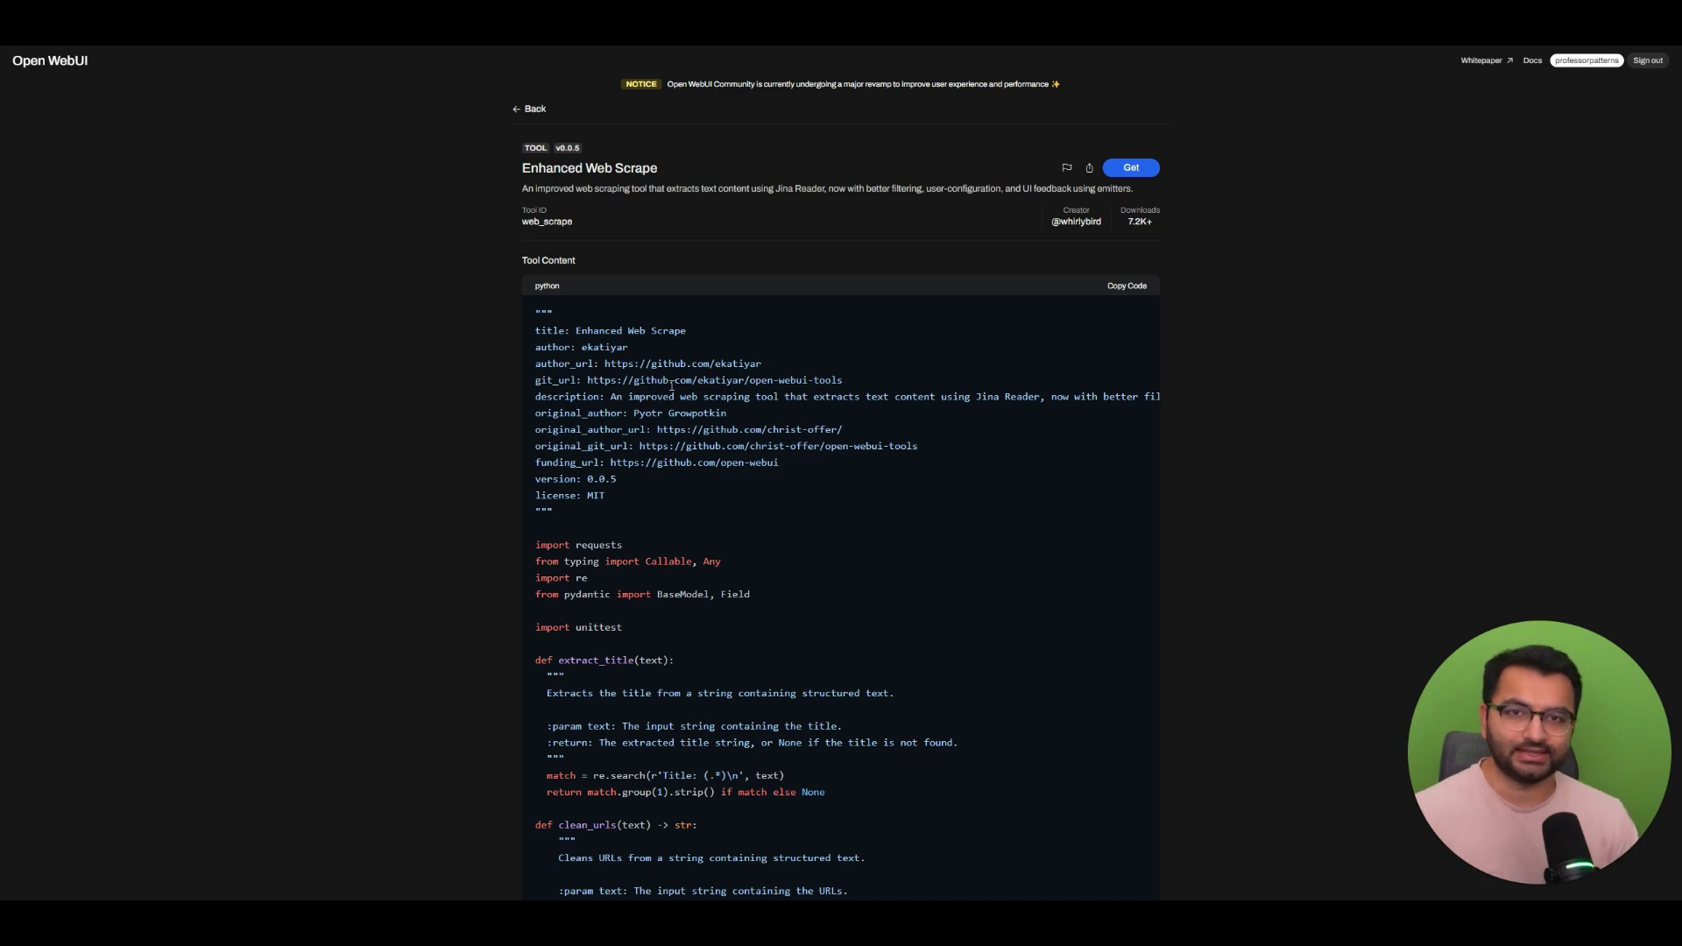
# - Review the imported code and its metadata header in Open WebUI's tool editor
pyautogui.scroll(-20, 671, 386)
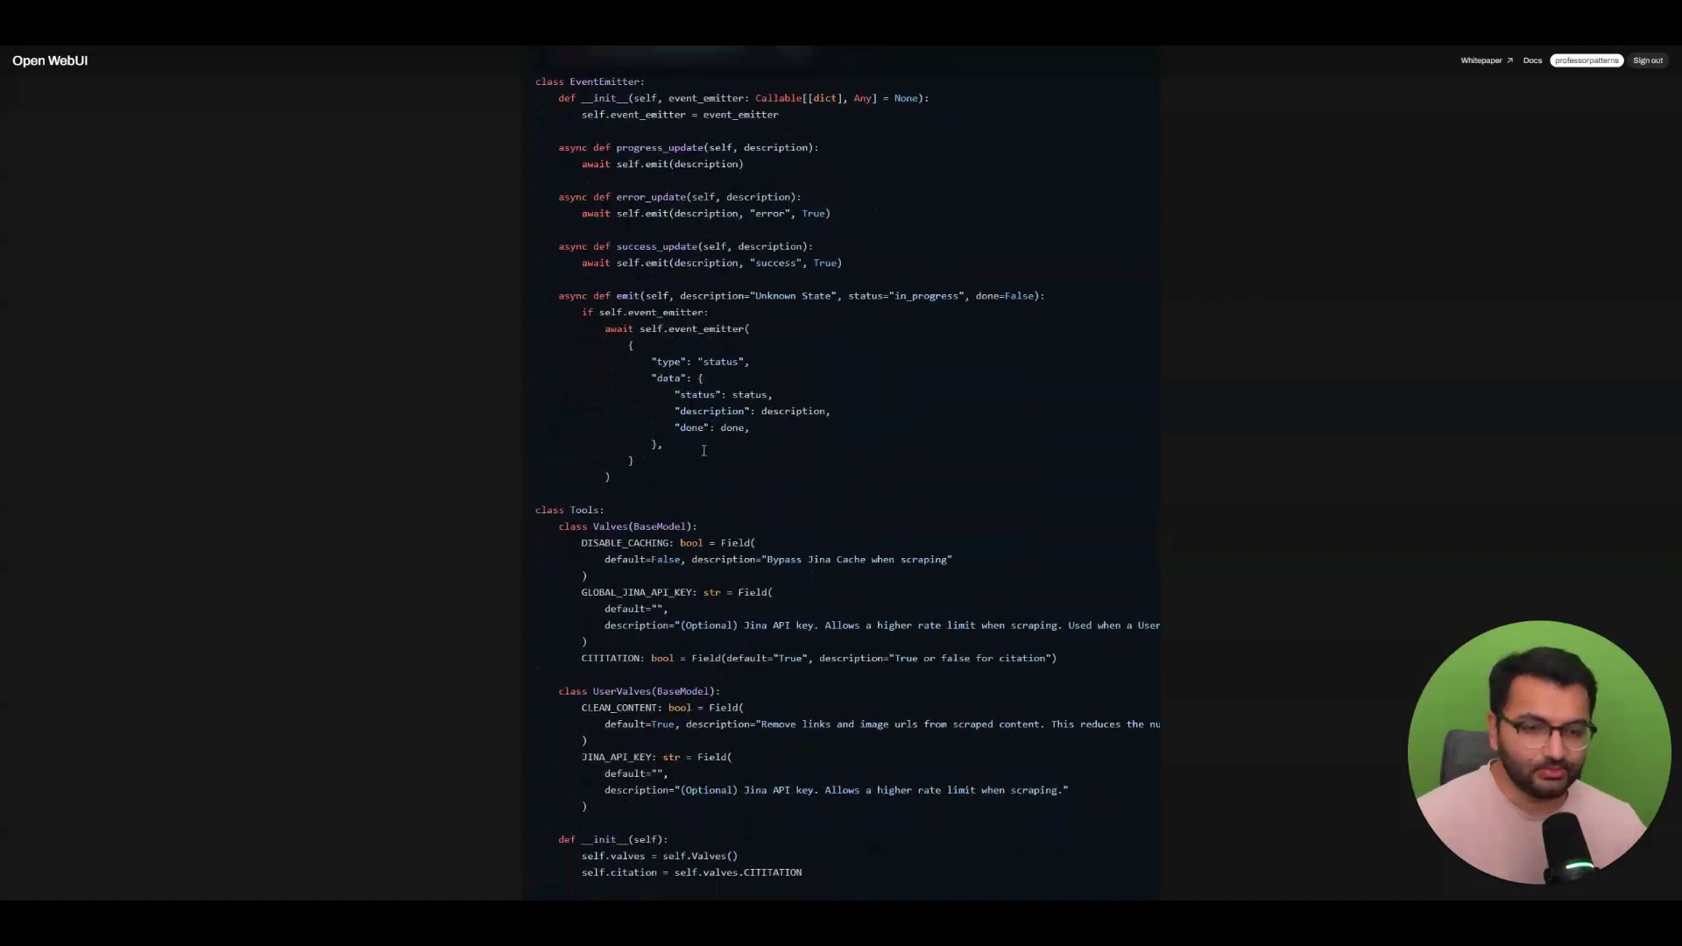
pyautogui.scroll(20, 1450, 375)
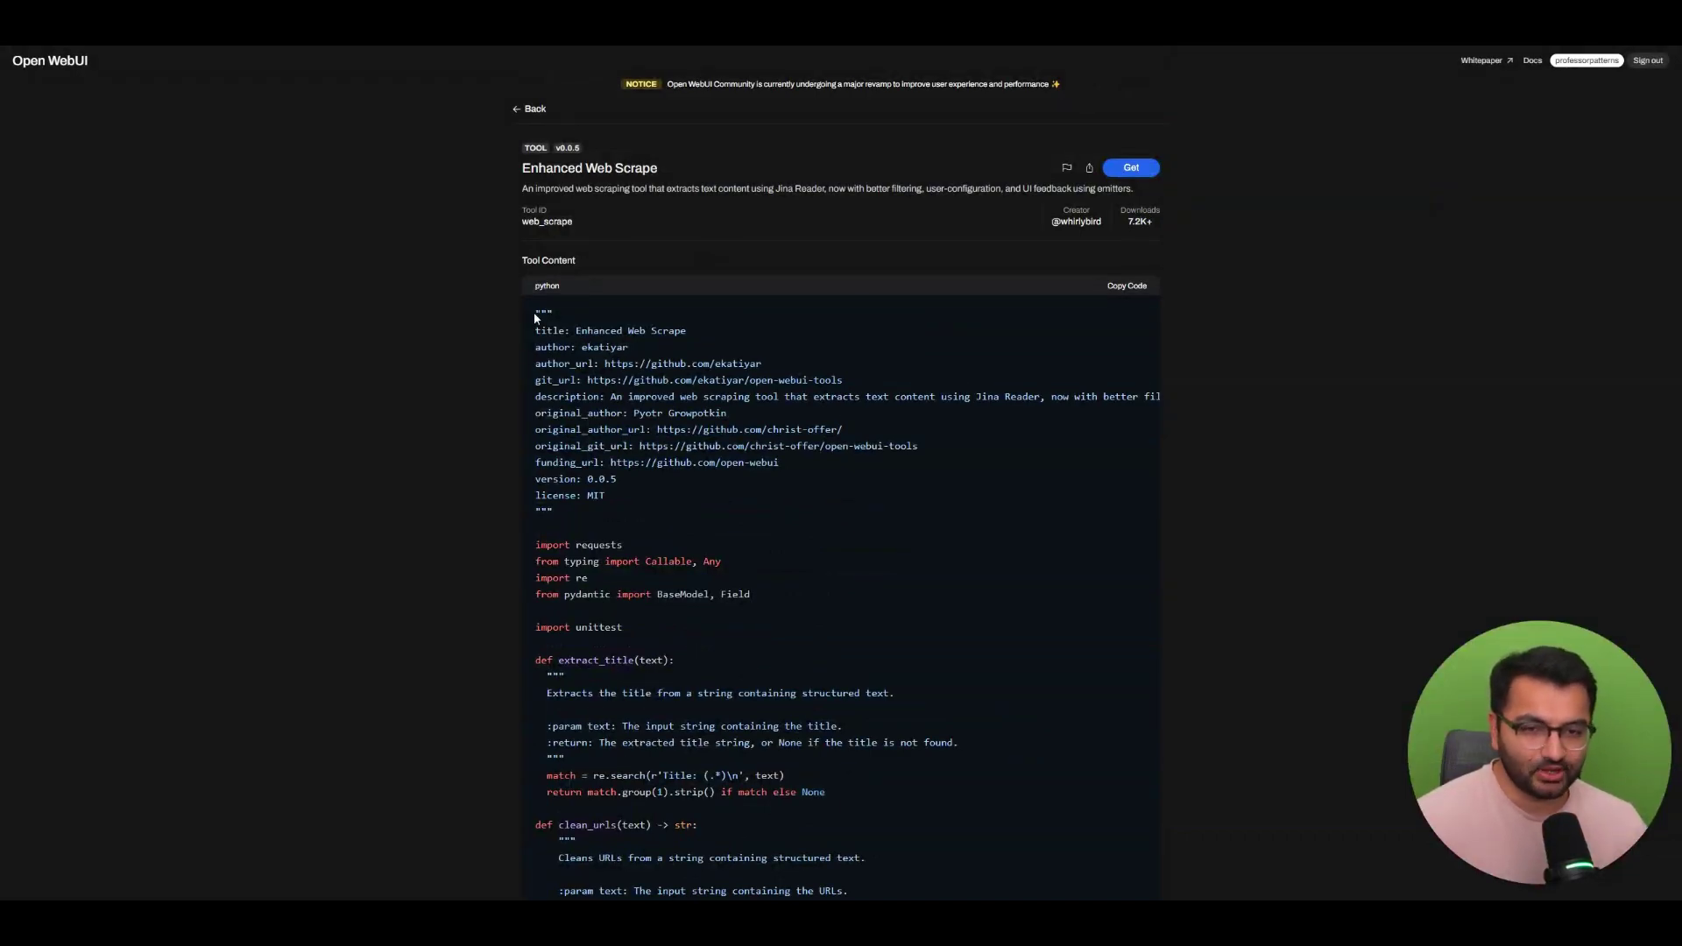
pyautogui.moveTo(534, 312); pyautogui.dragTo(920, 769)
pyautogui.click(1063, 525)
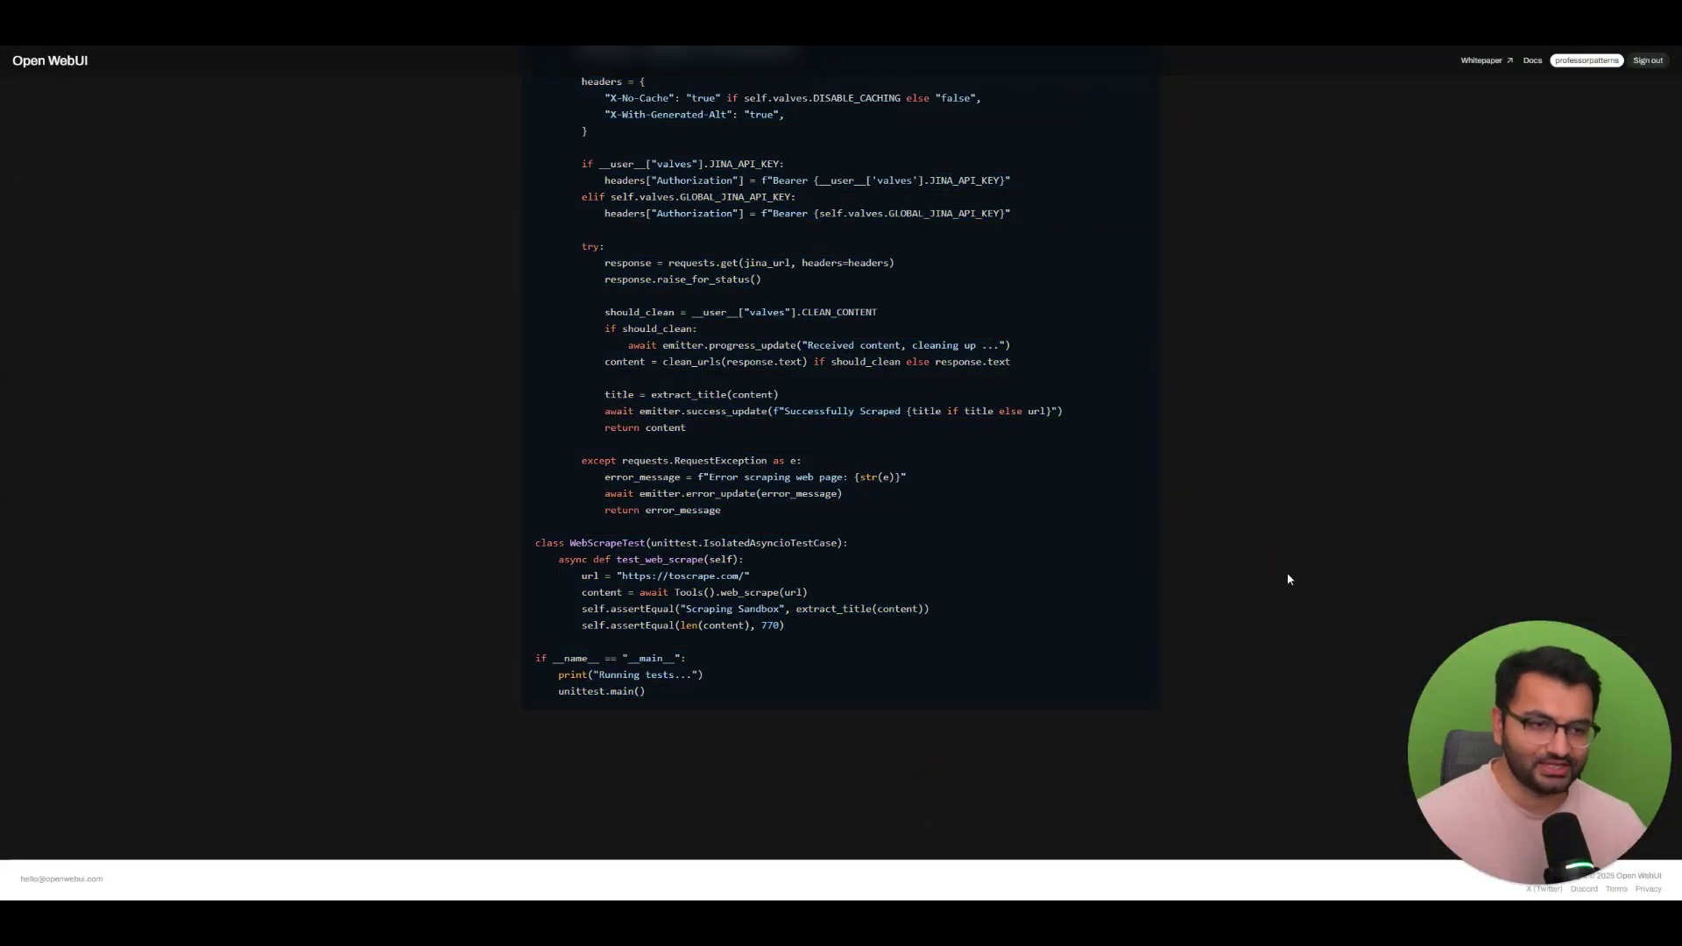
pyautogui.scroll(20, 1300, 146)
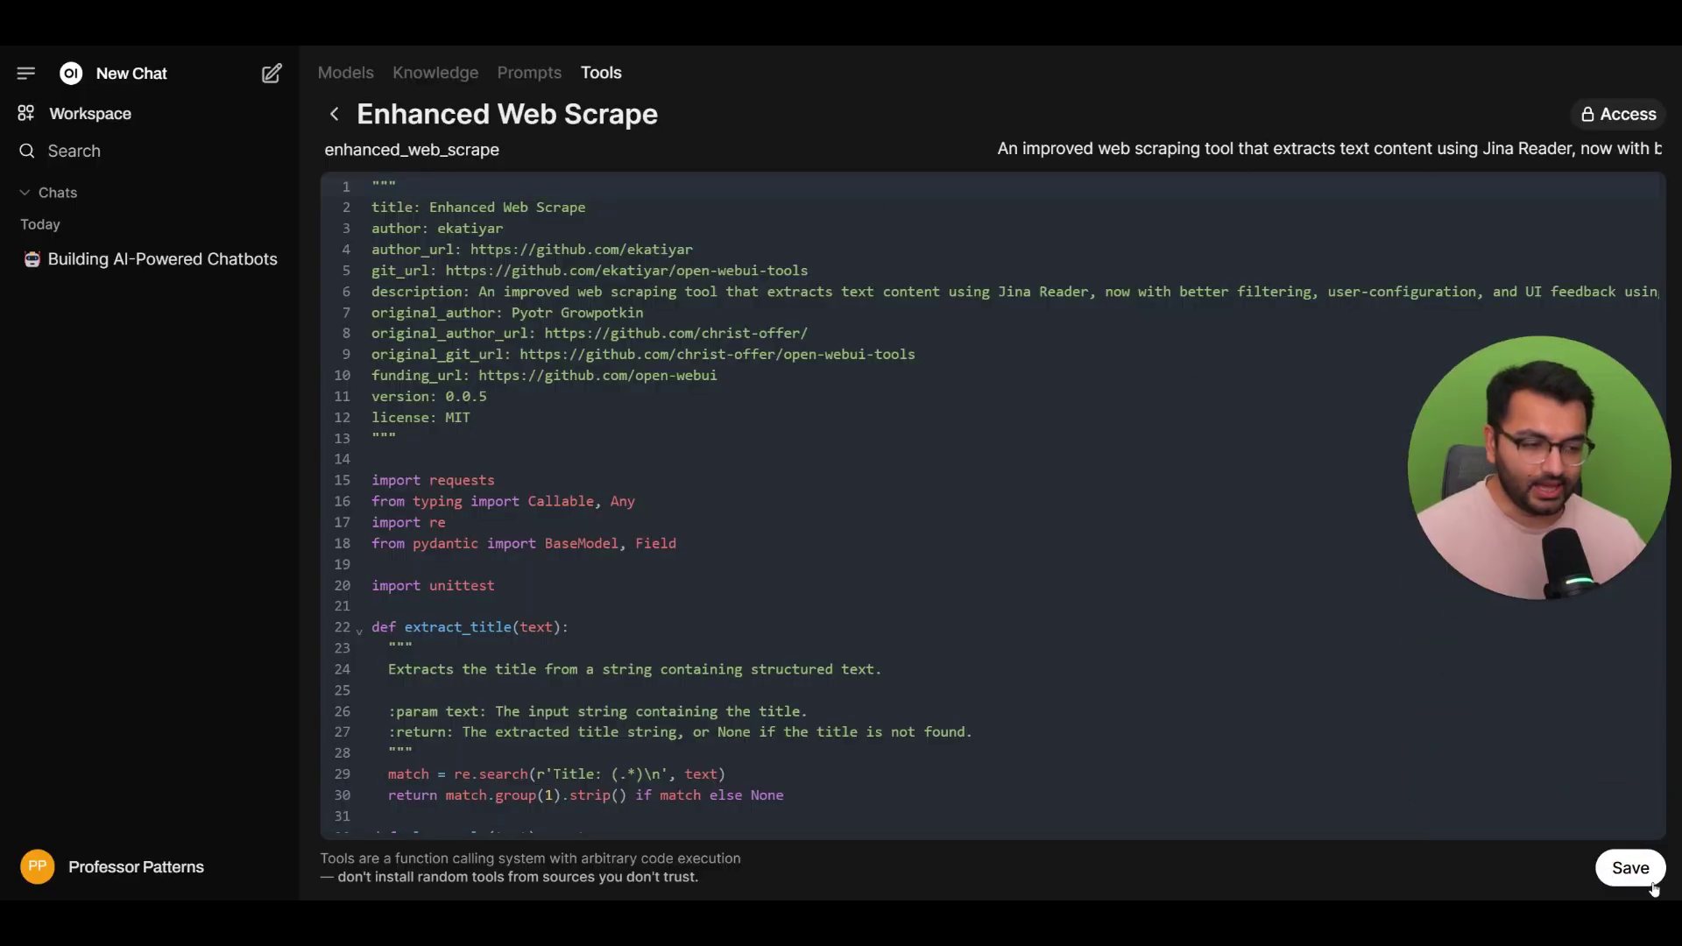
# - Save the imported Enhanced Web Scrape tool, confirming past the arbitrary code execution warning
pyautogui.click(1631, 867)
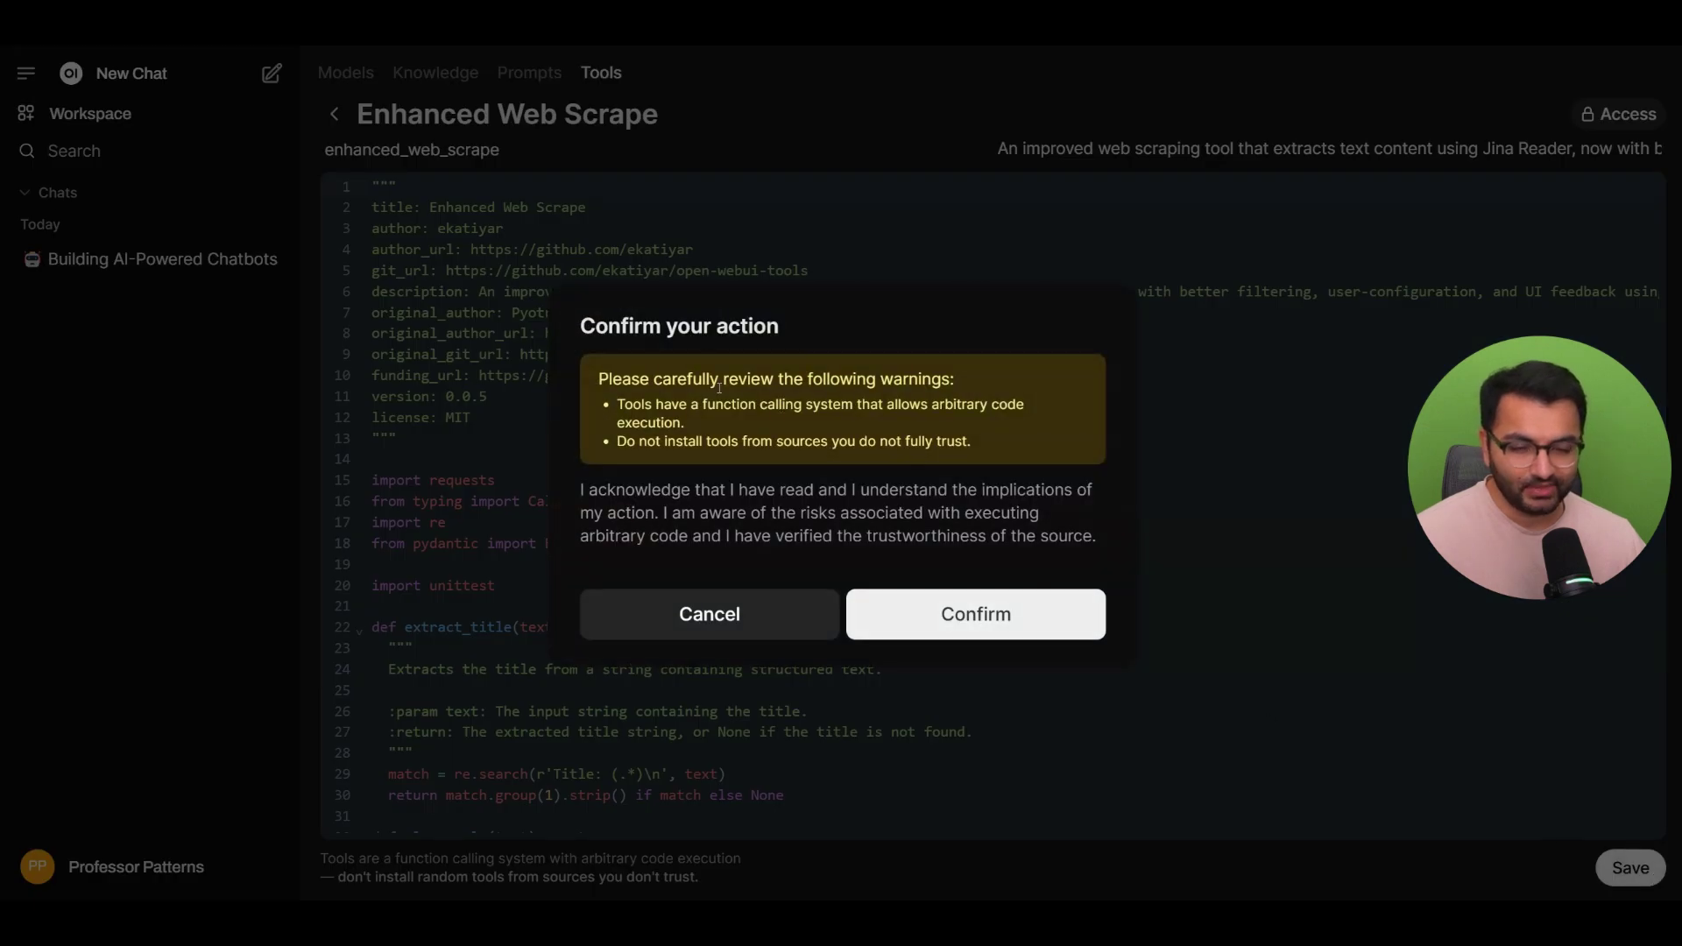
pyautogui.moveTo(617, 404); pyautogui.dragTo(847, 420)
pyautogui.click(990, 420)
pyautogui.click(1006, 625)
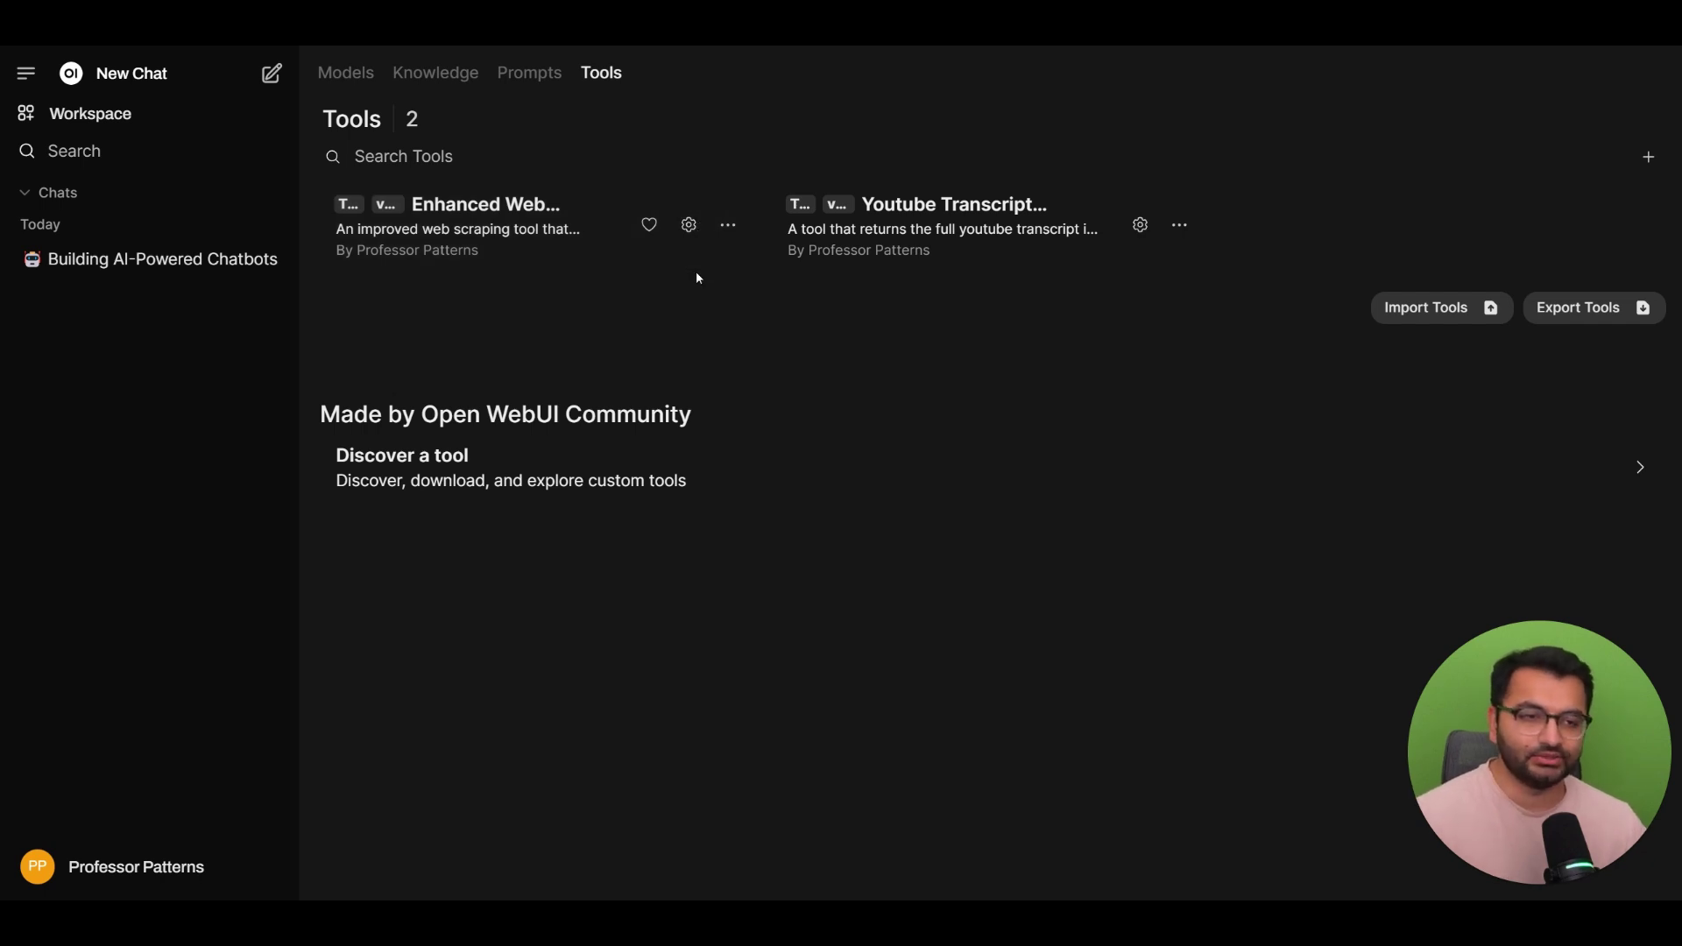
# - Open Enhanced Web Scrape's valve settings and review the Jina API key and Citation options
pyautogui.click(690, 227)
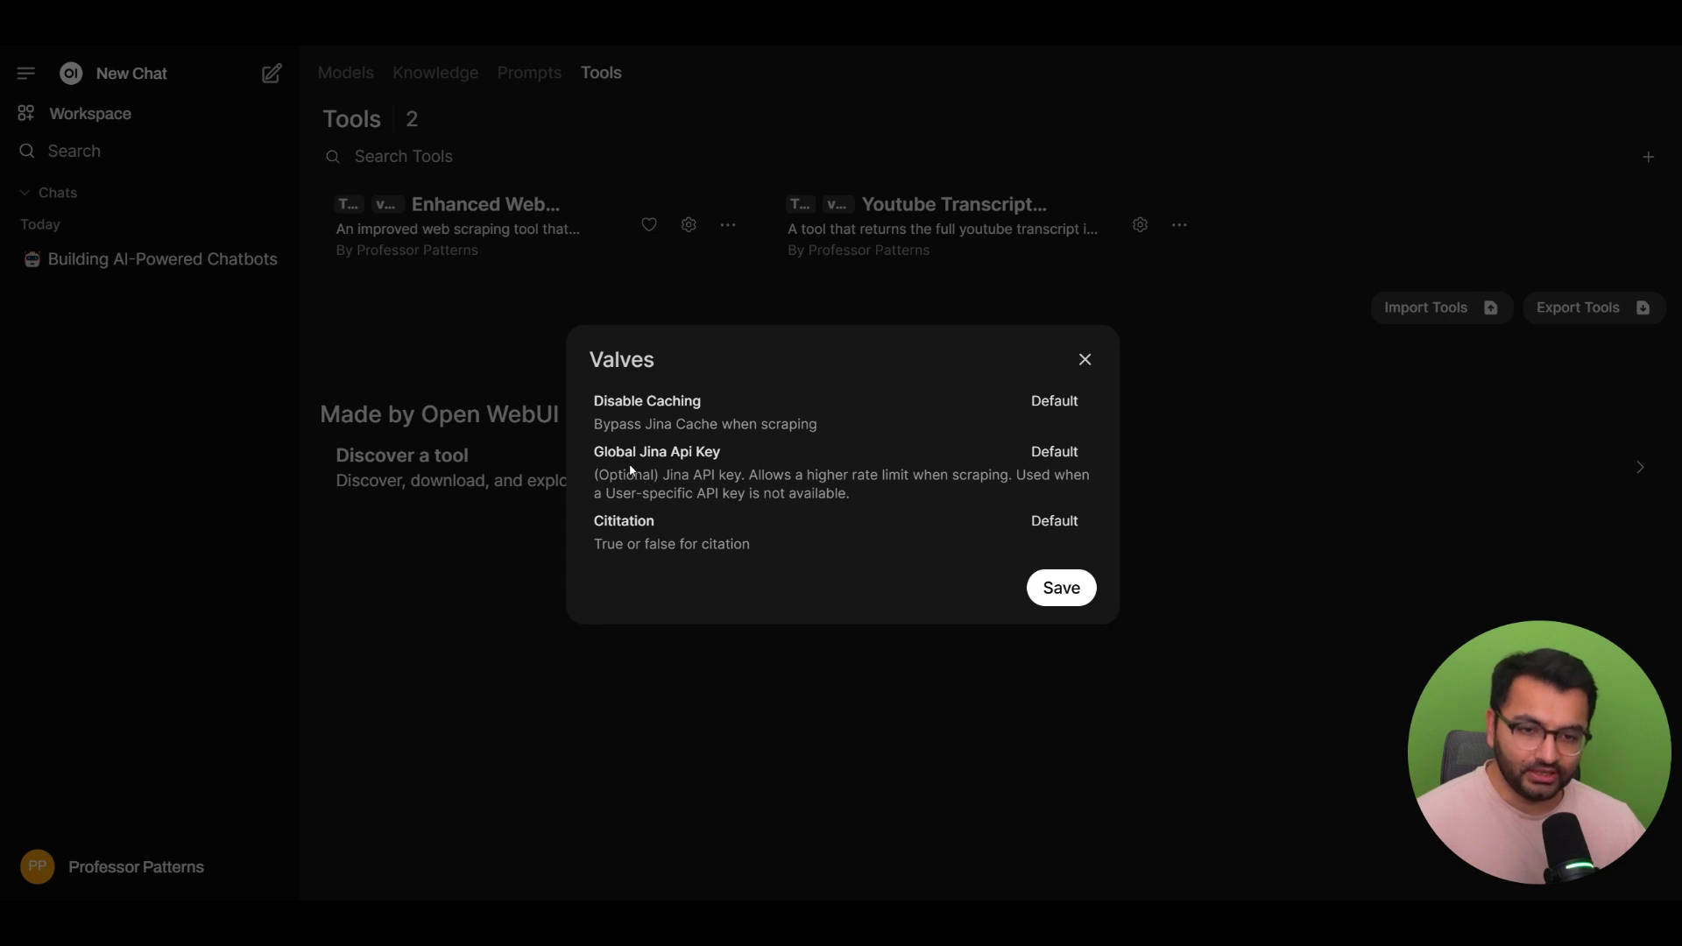
pyautogui.moveTo(671, 451); pyautogui.dragTo(723, 457)
pyautogui.moveTo(617, 475); pyautogui.dragTo(1015, 476)
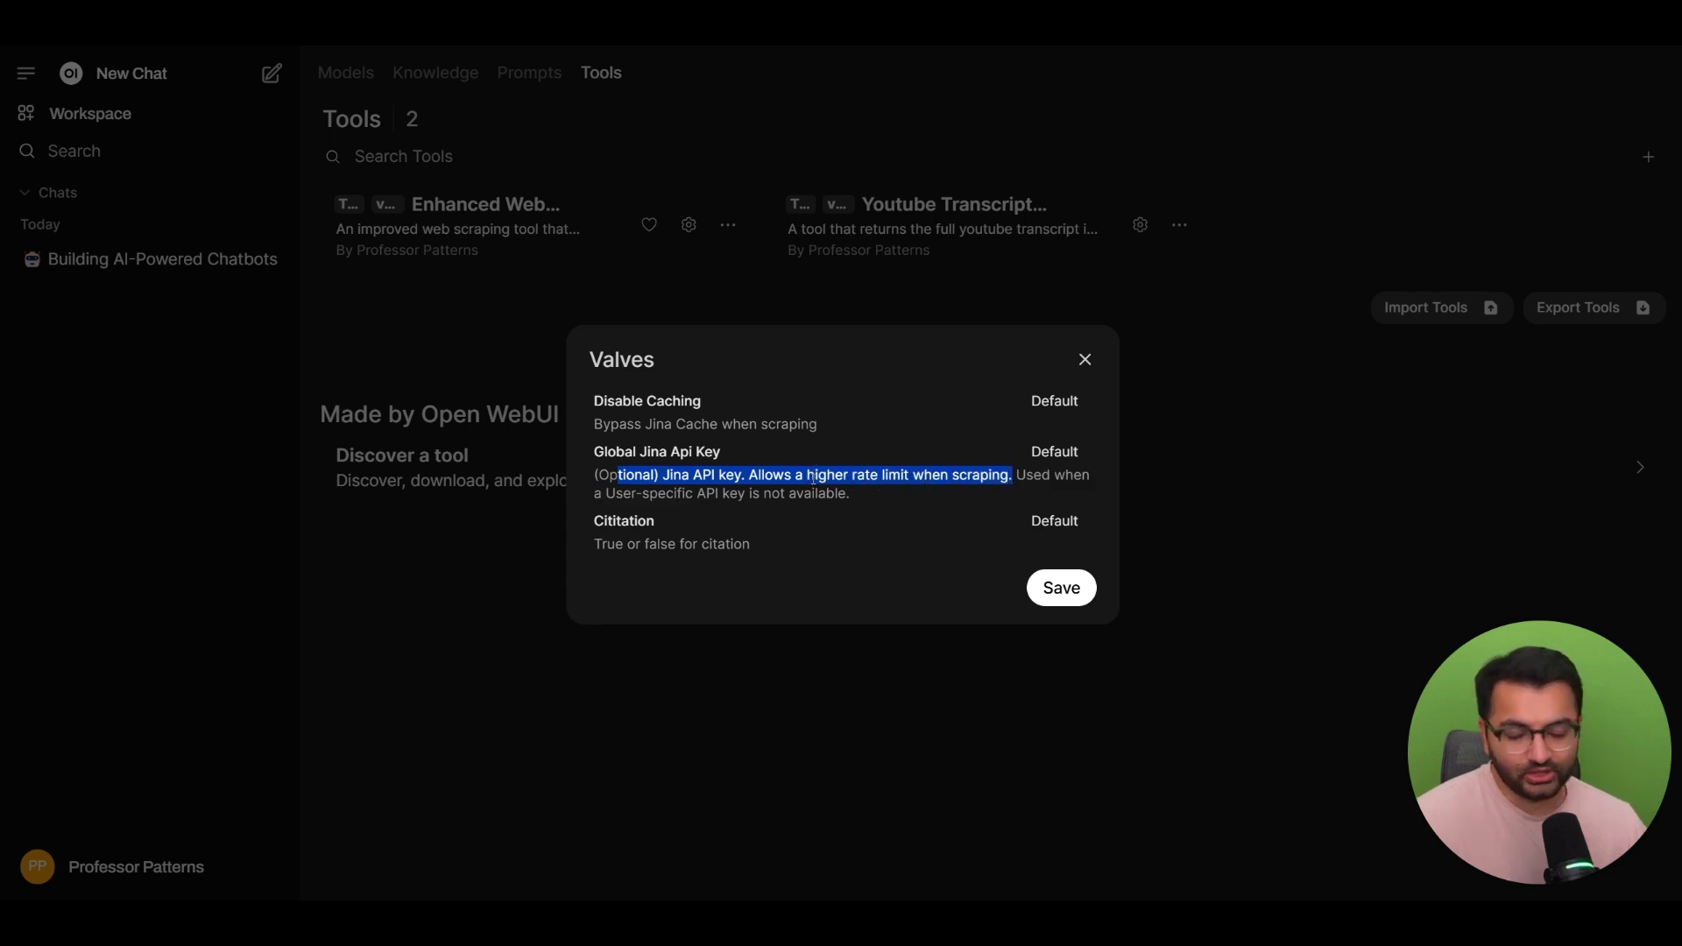
pyautogui.moveTo(605, 522); pyautogui.dragTo(701, 545)
pyautogui.click(610, 521)
# - Set Citation to a custom off value, keep Disable Caching at Default, and save the valves
pyautogui.click(1039, 522)
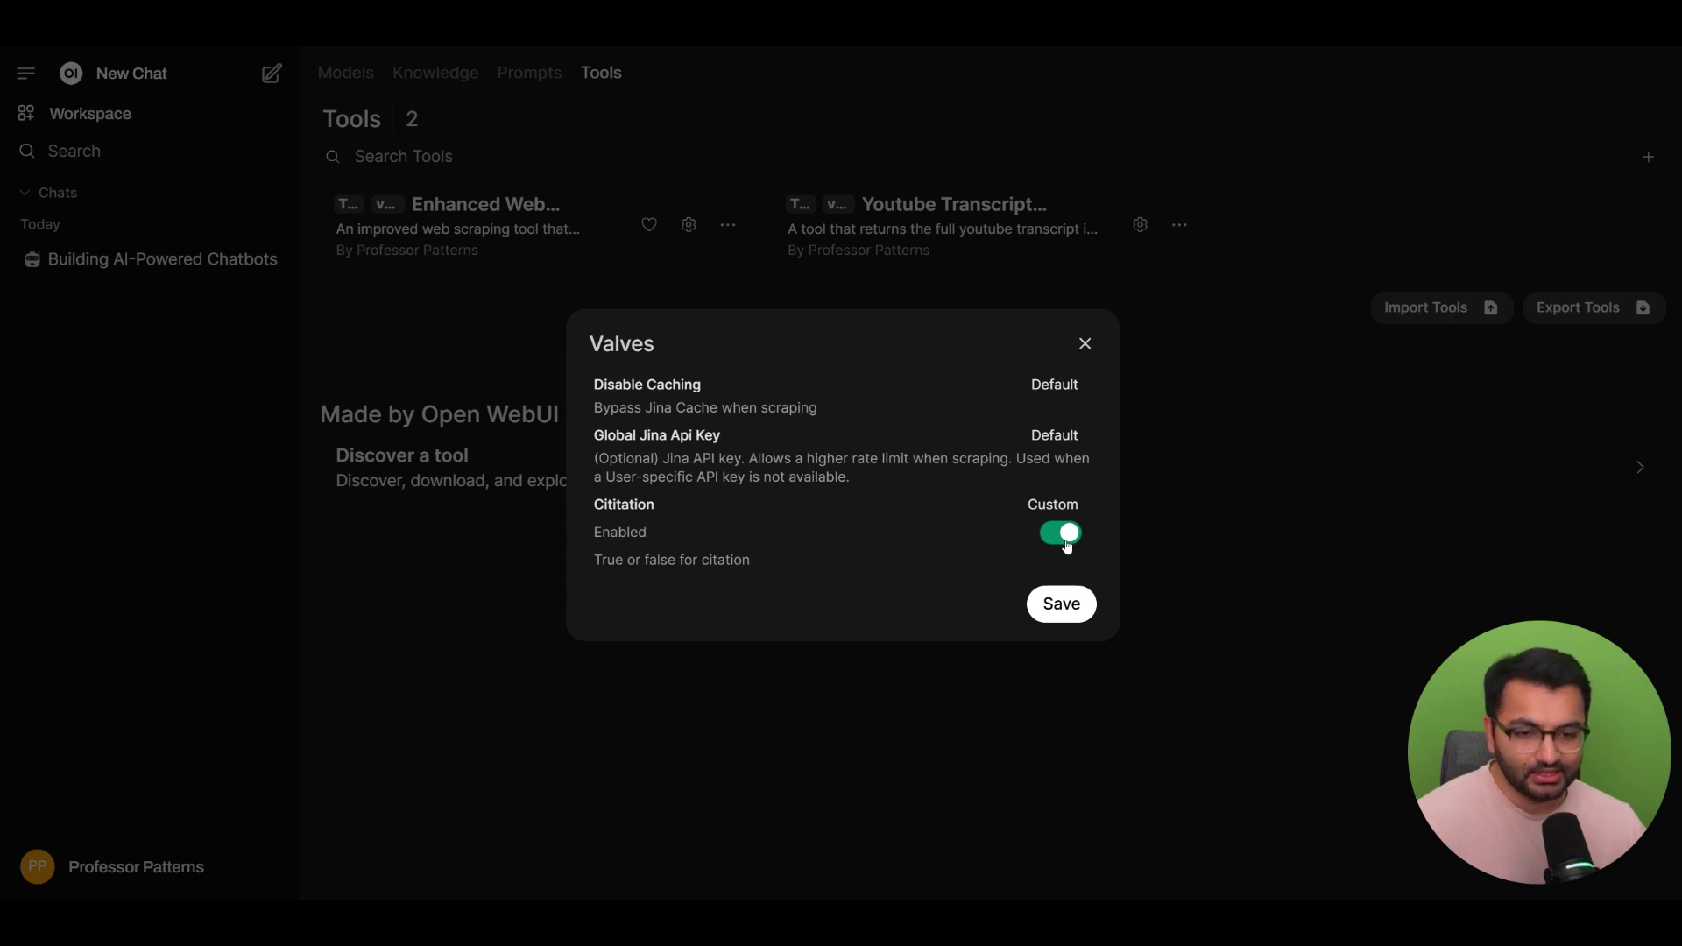
pyautogui.click(1065, 536)
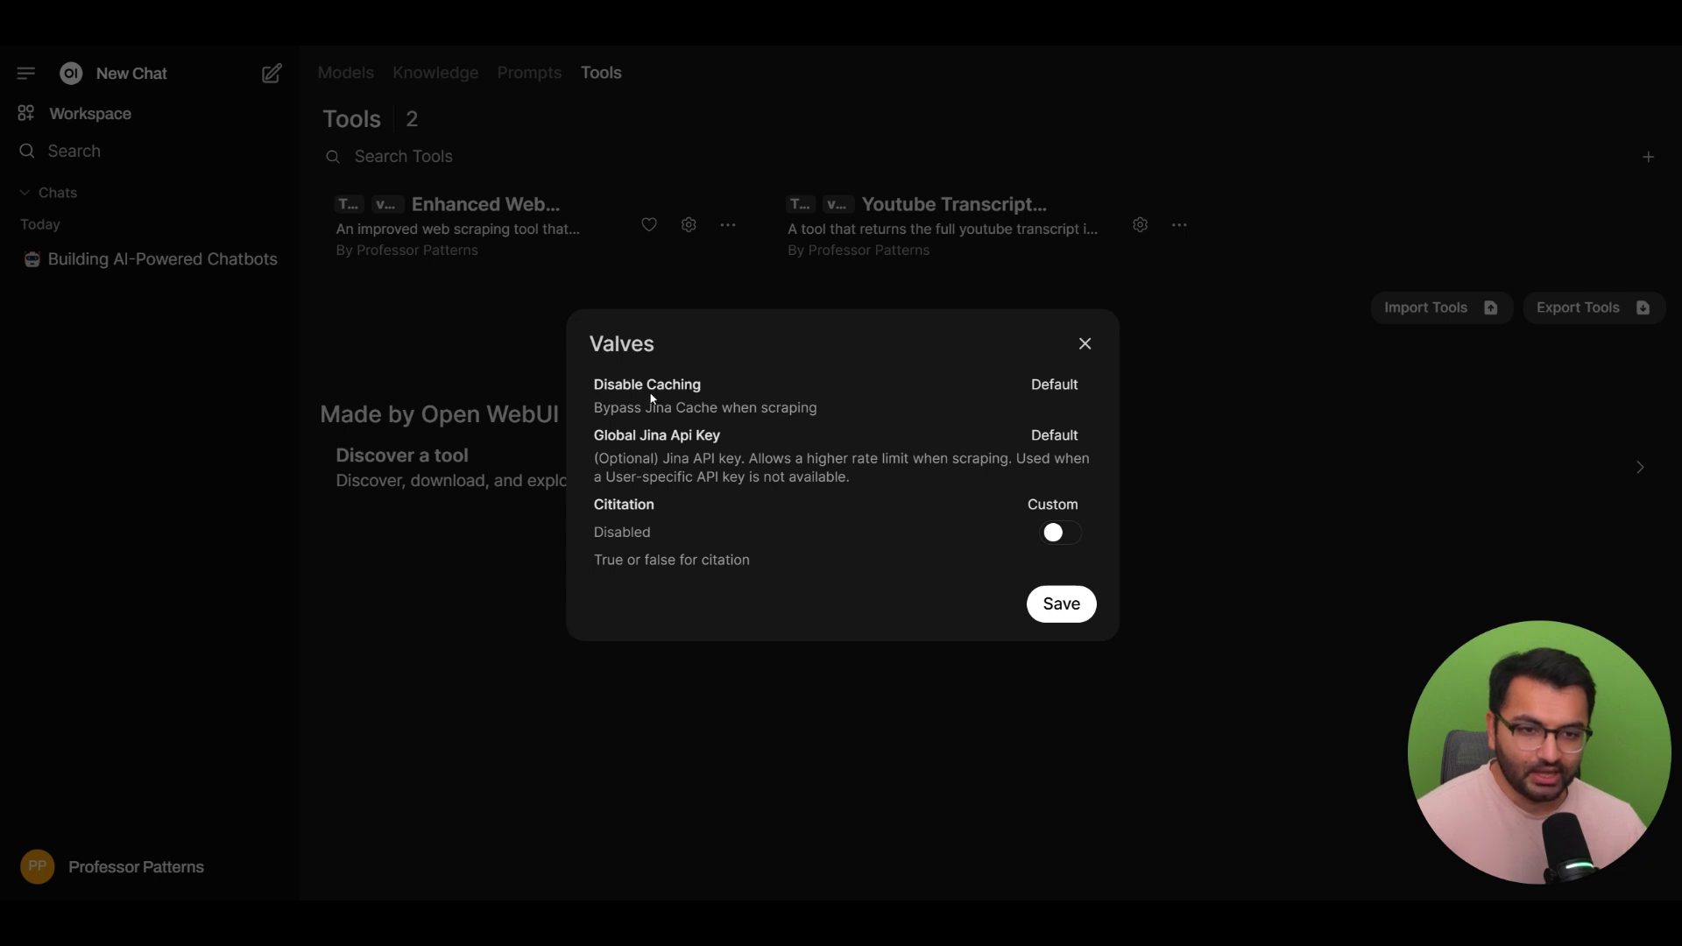
pyautogui.click(1029, 394)
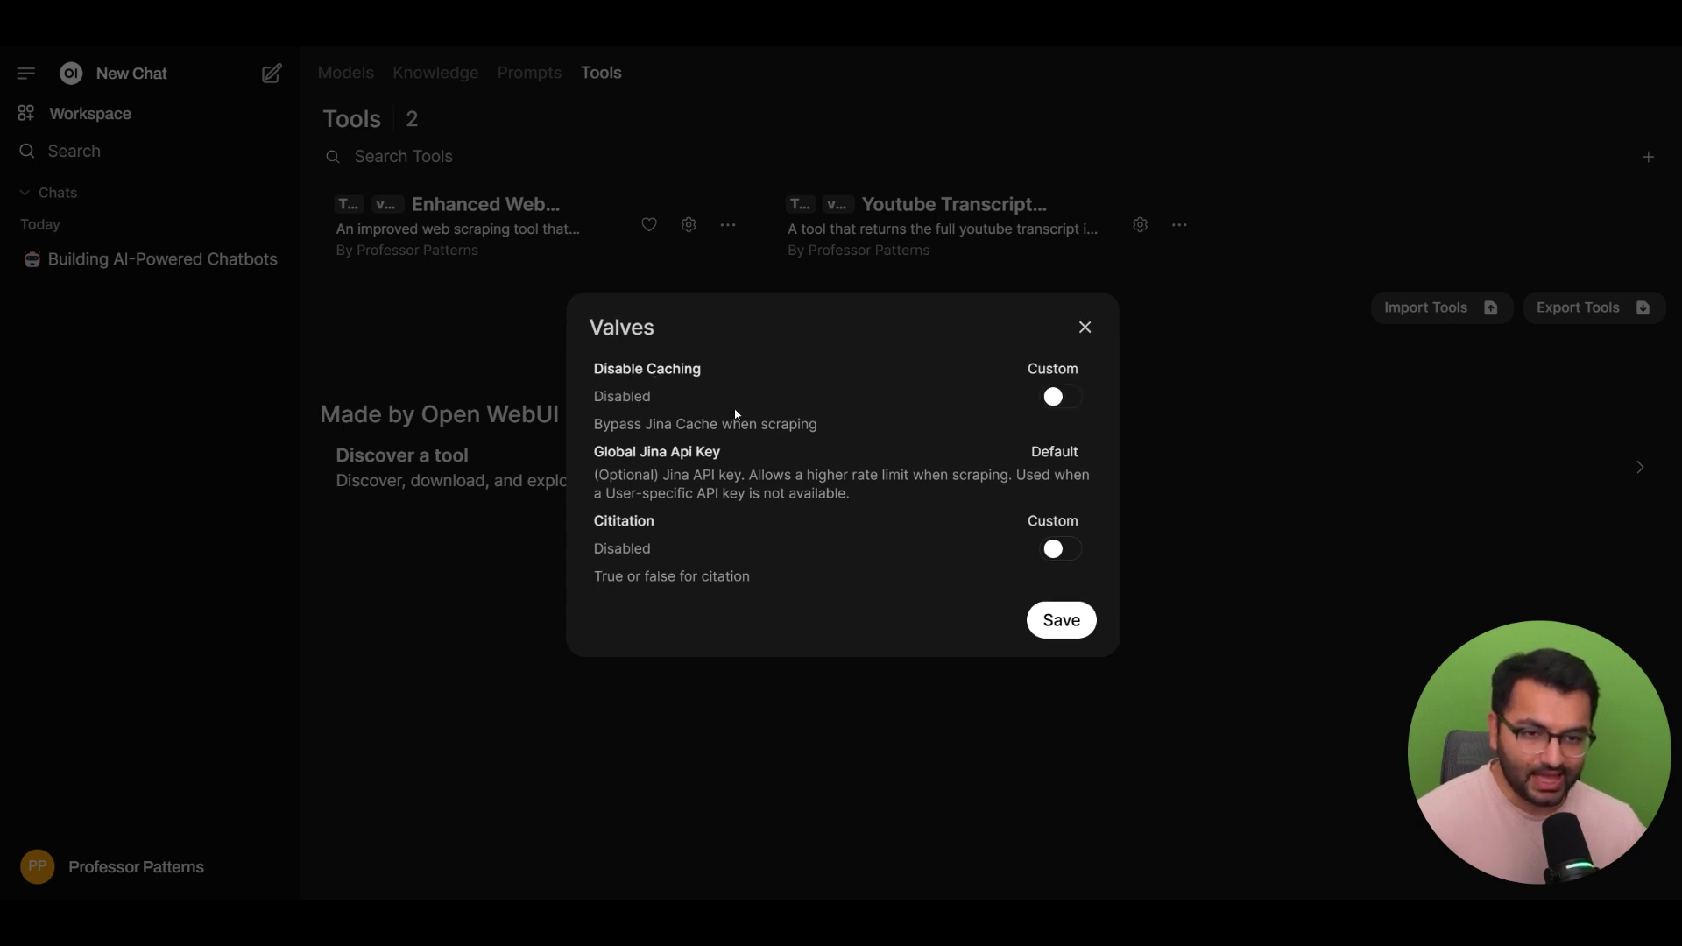
pyautogui.click(1054, 369)
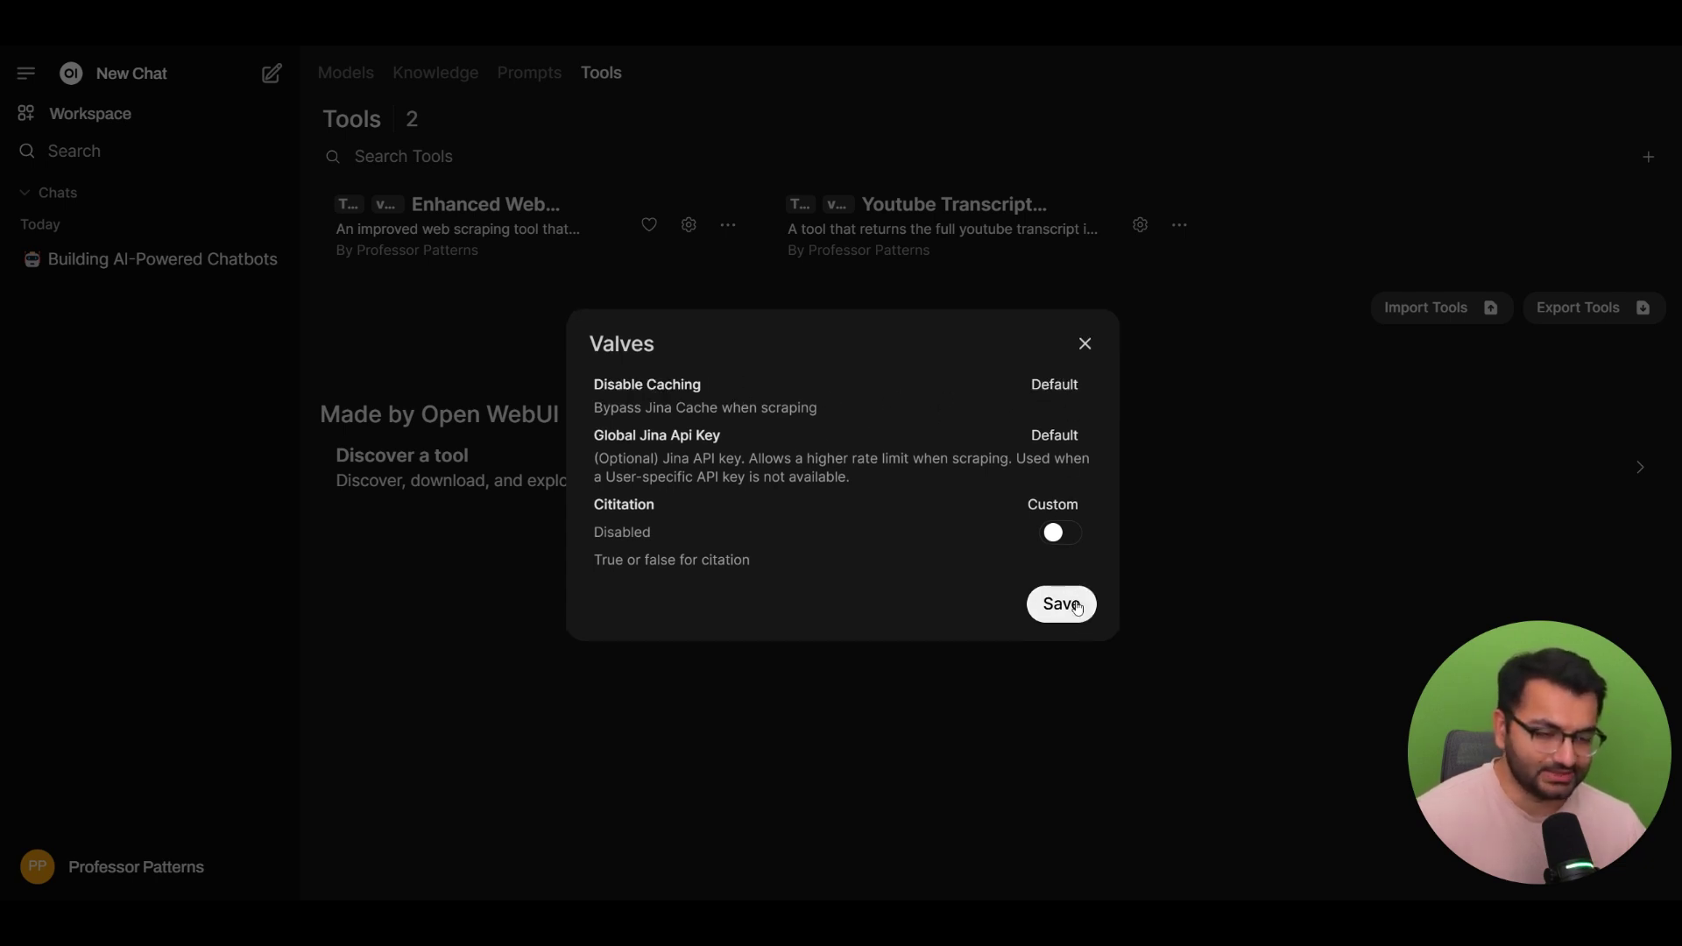
pyautogui.click(1075, 606)
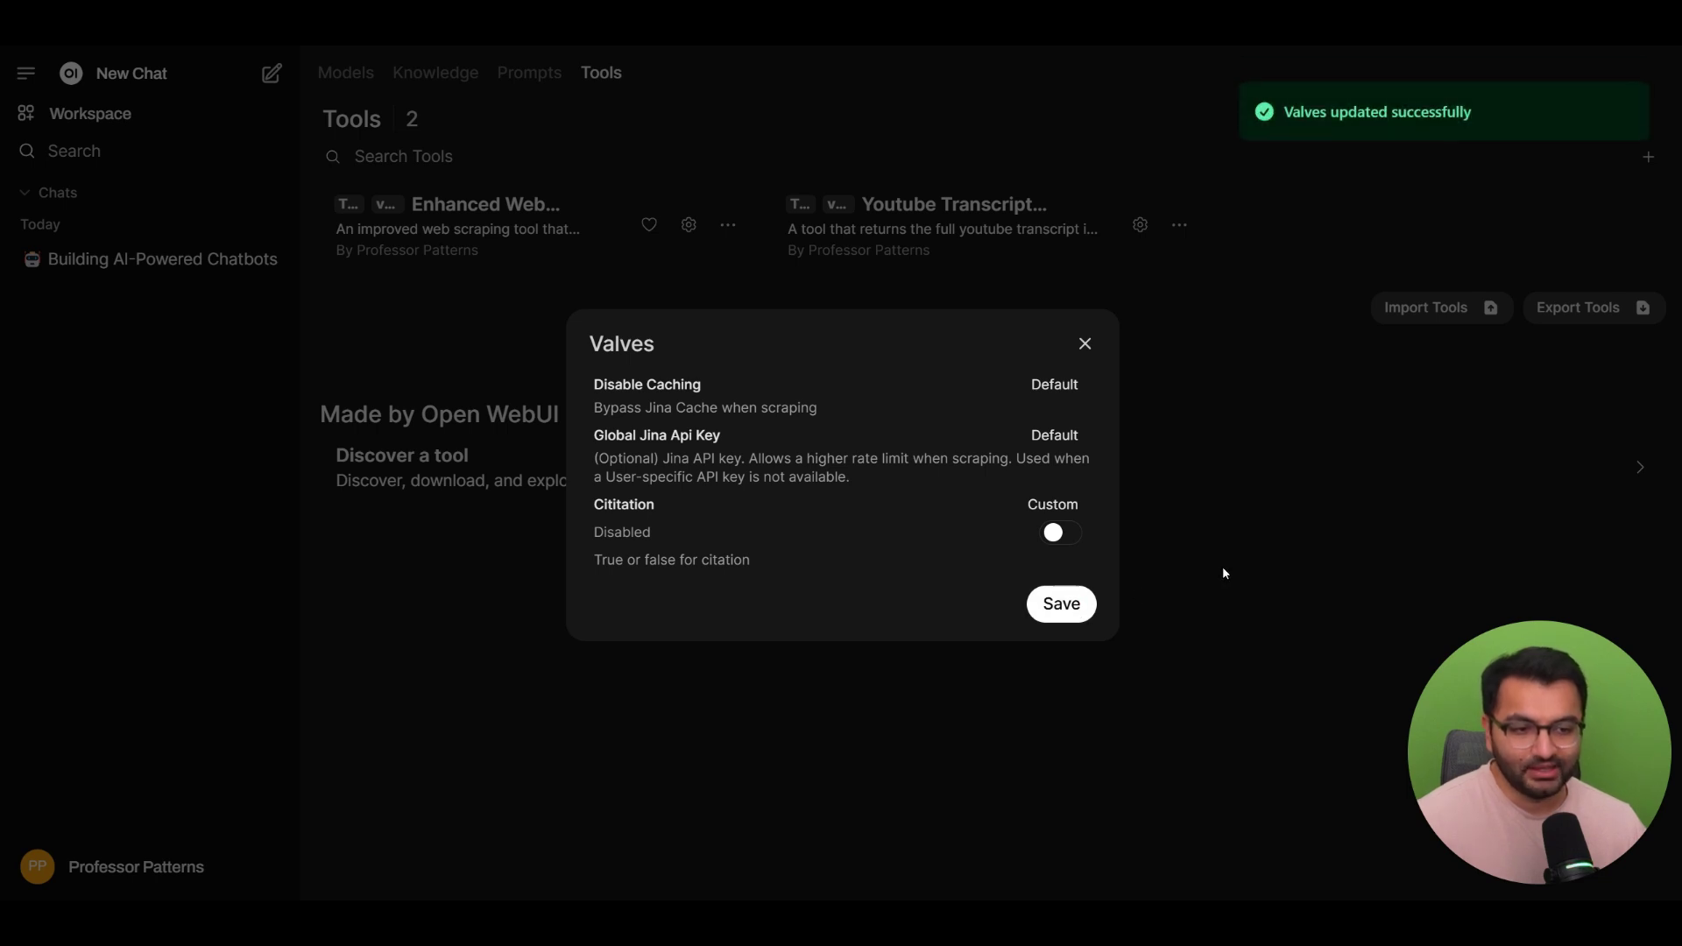
pyautogui.click(1223, 573)
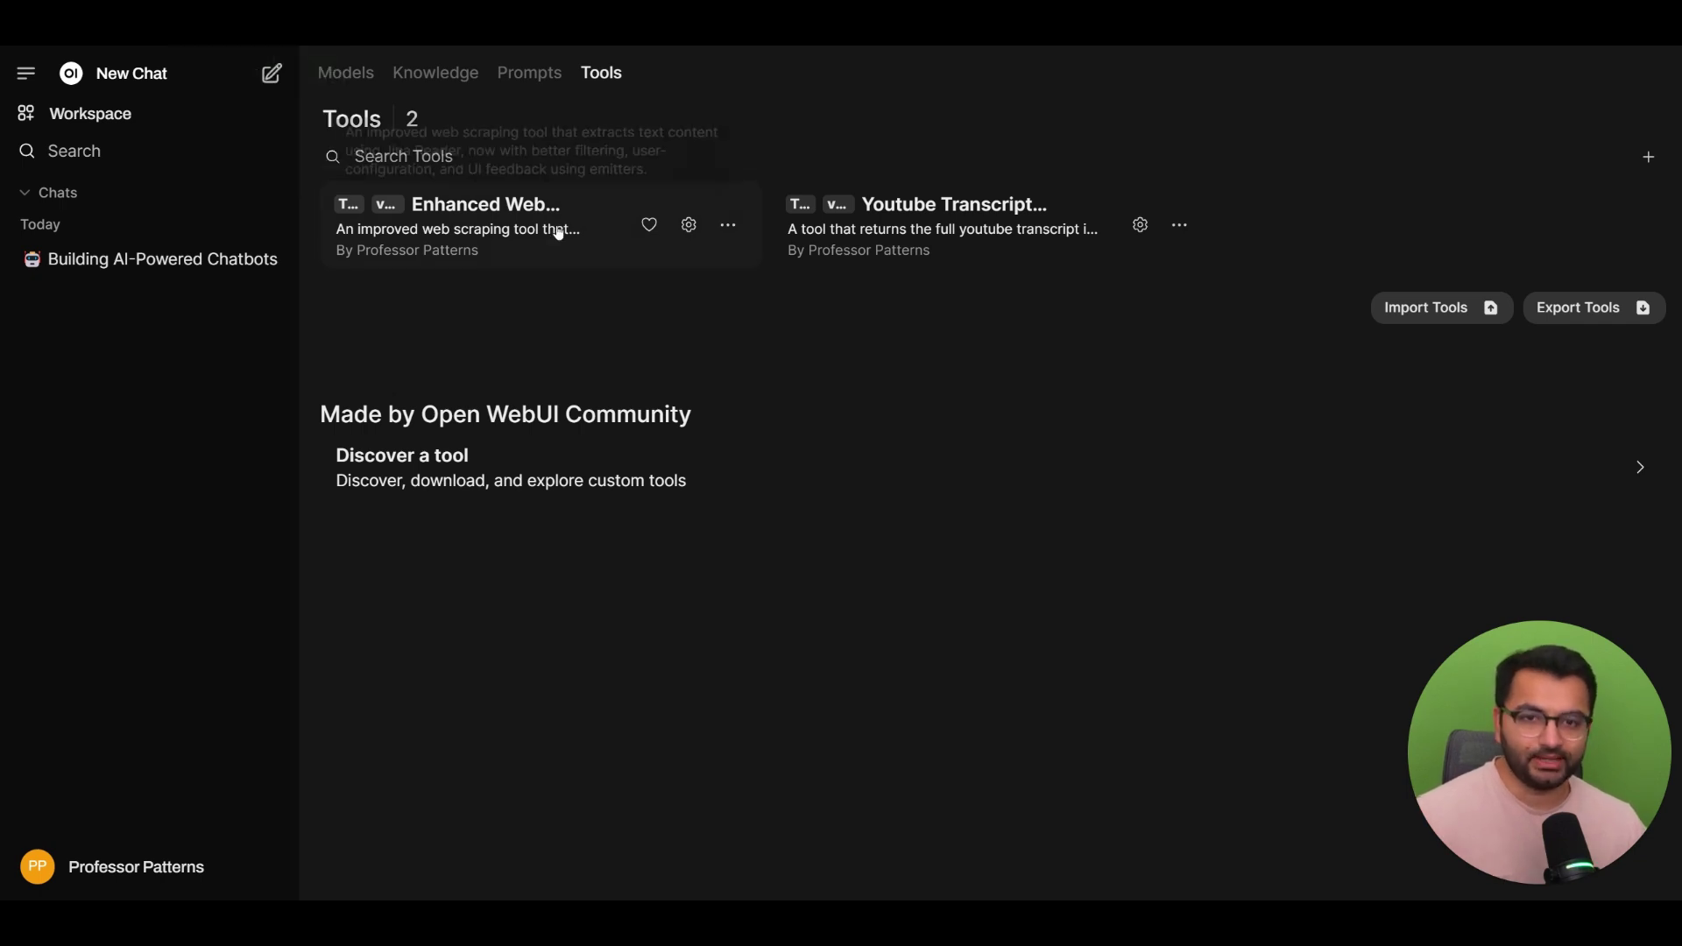
# - Start a new chat with the Enhanced Web Scrape tool turned on
pyautogui.click(133, 77)
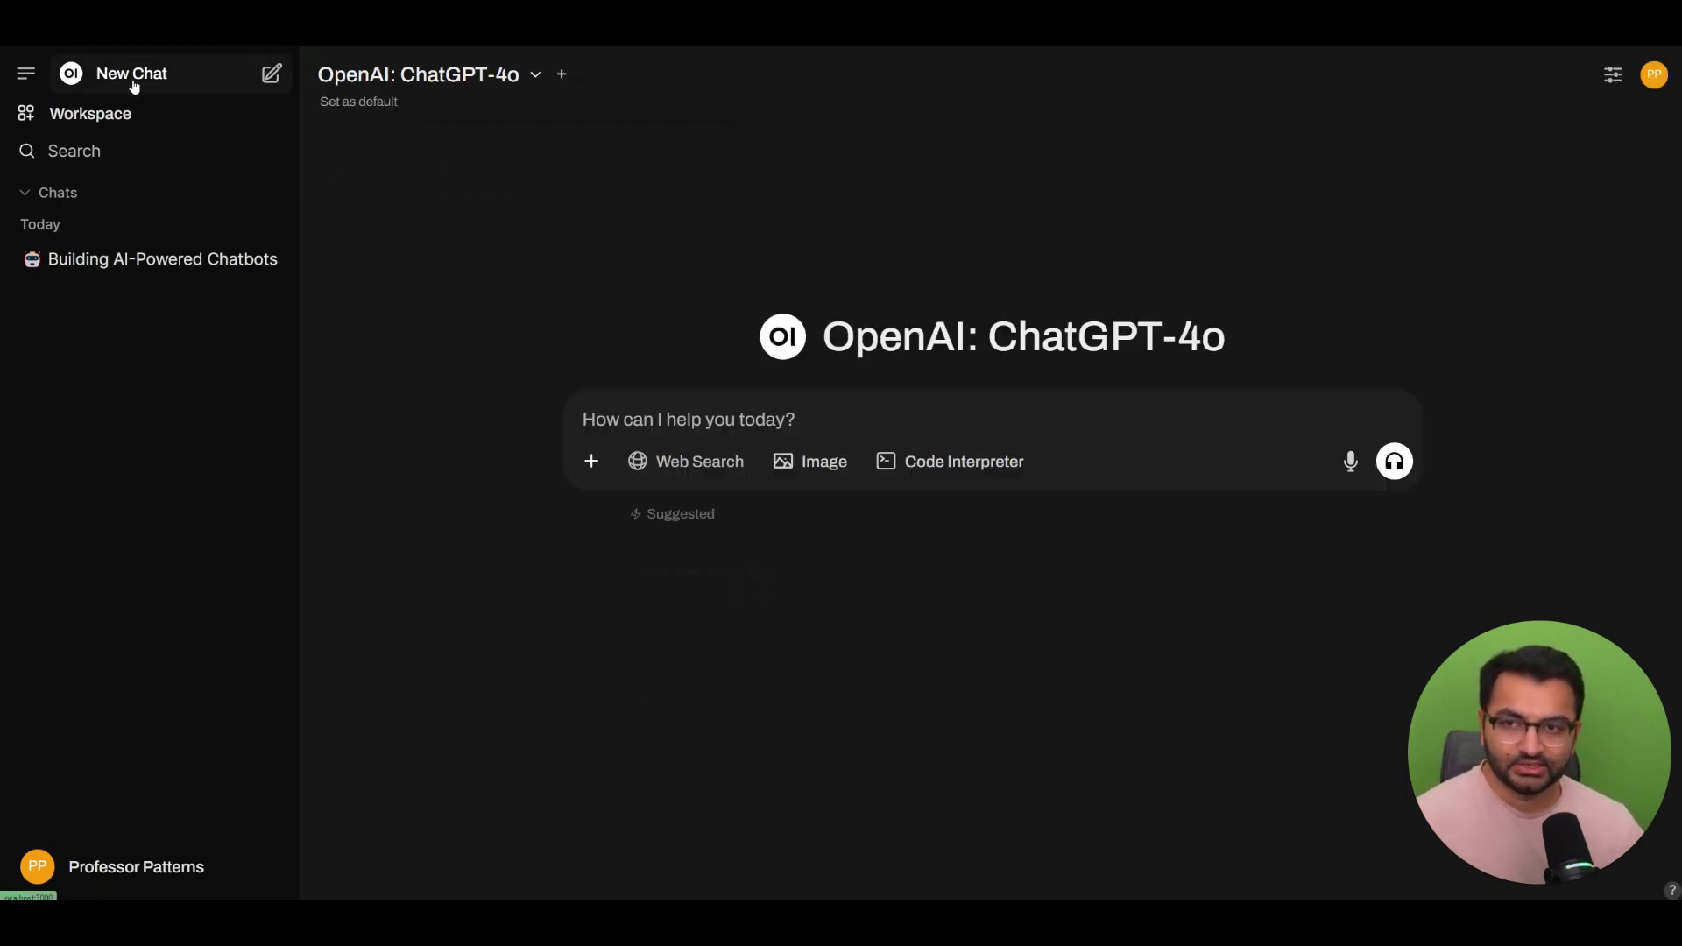
pyautogui.click(589, 464)
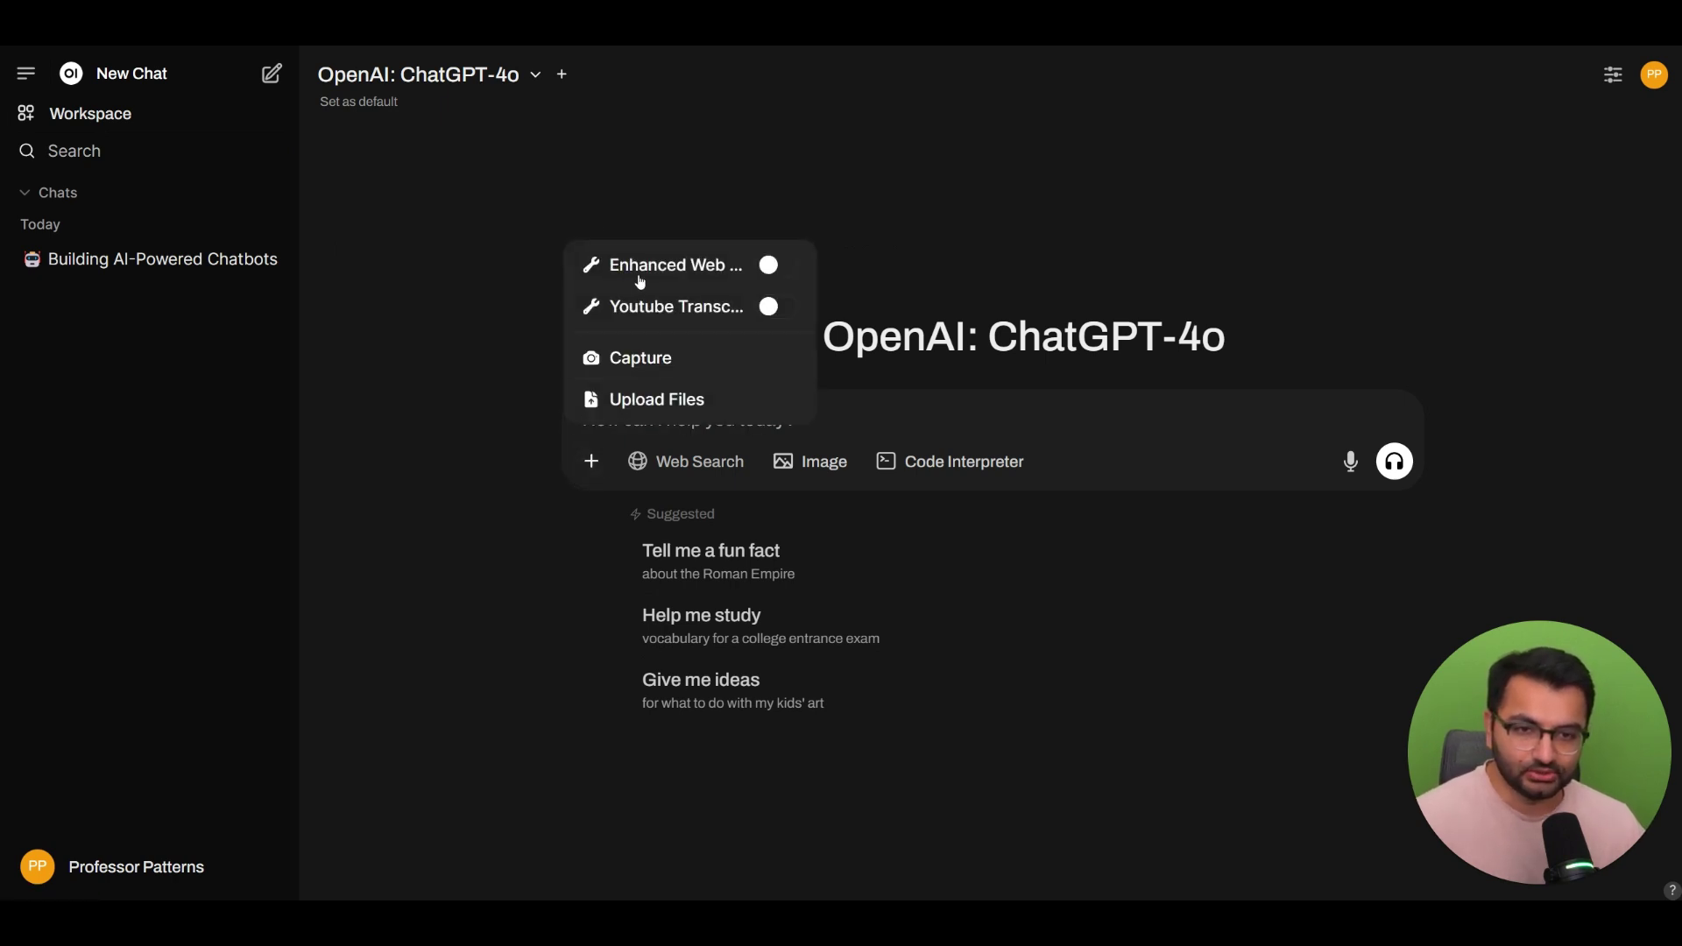
pyautogui.click(771, 273)
pyautogui.press('Escape')
# - Send 'transcribe this page :' with the Pipelines docs URL and review the scraped result
pyautogui.write('https://docs.openwebui.com/pipelines/')
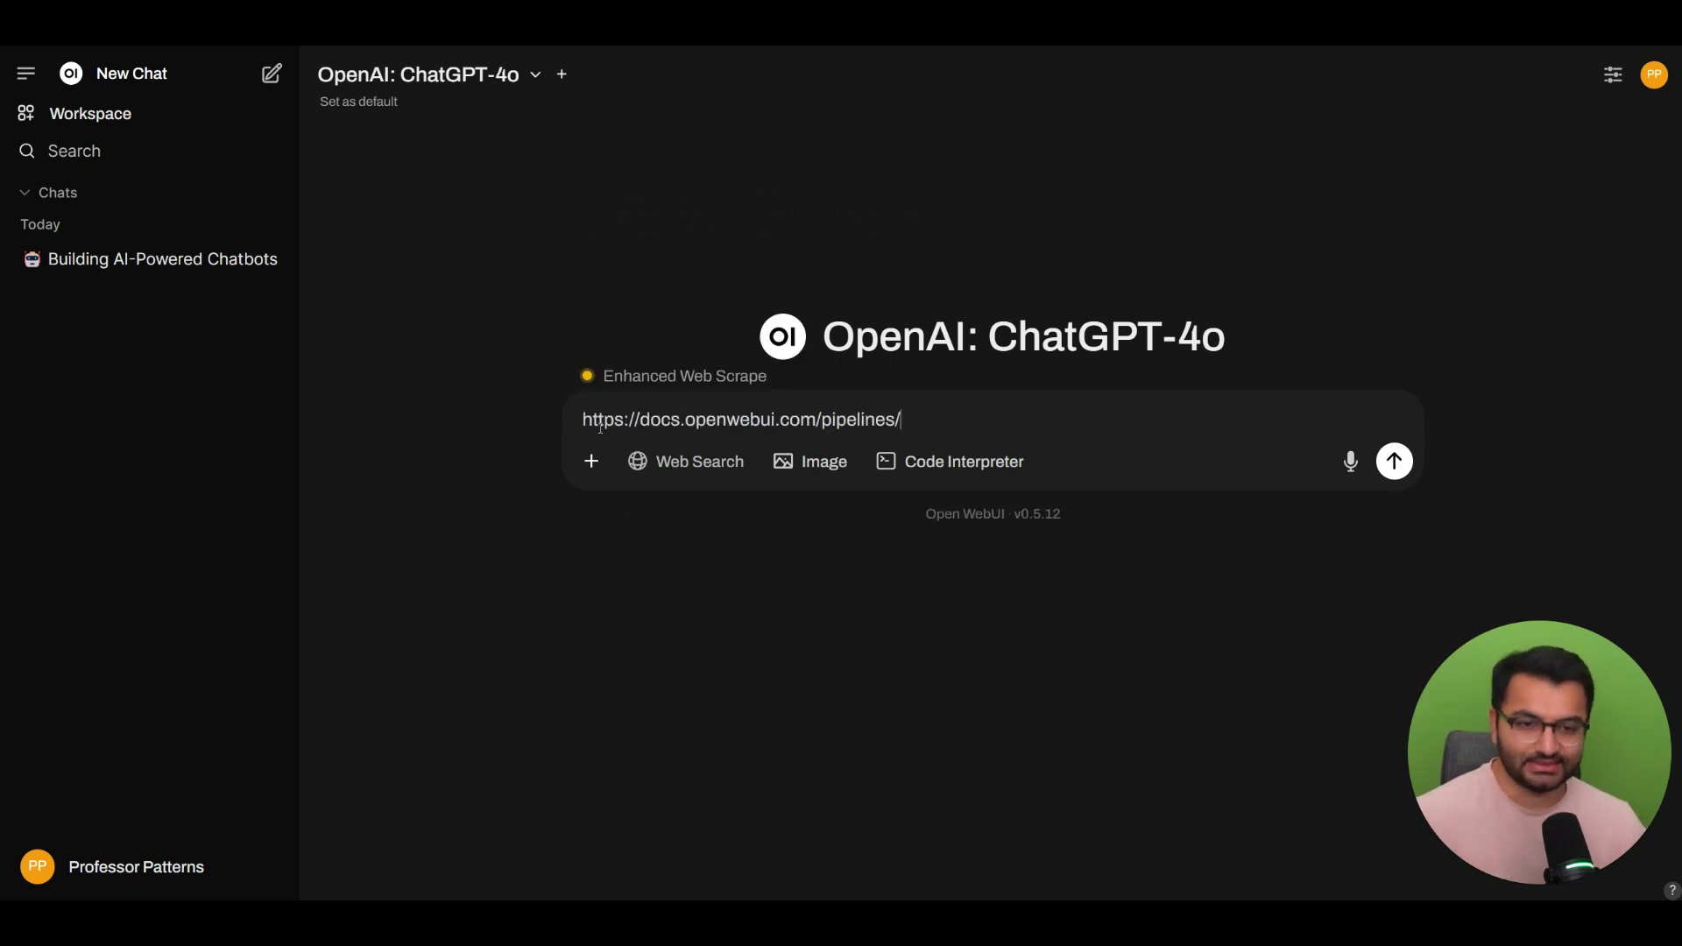
pyautogui.click(586, 412)
pyautogui.write('tran')
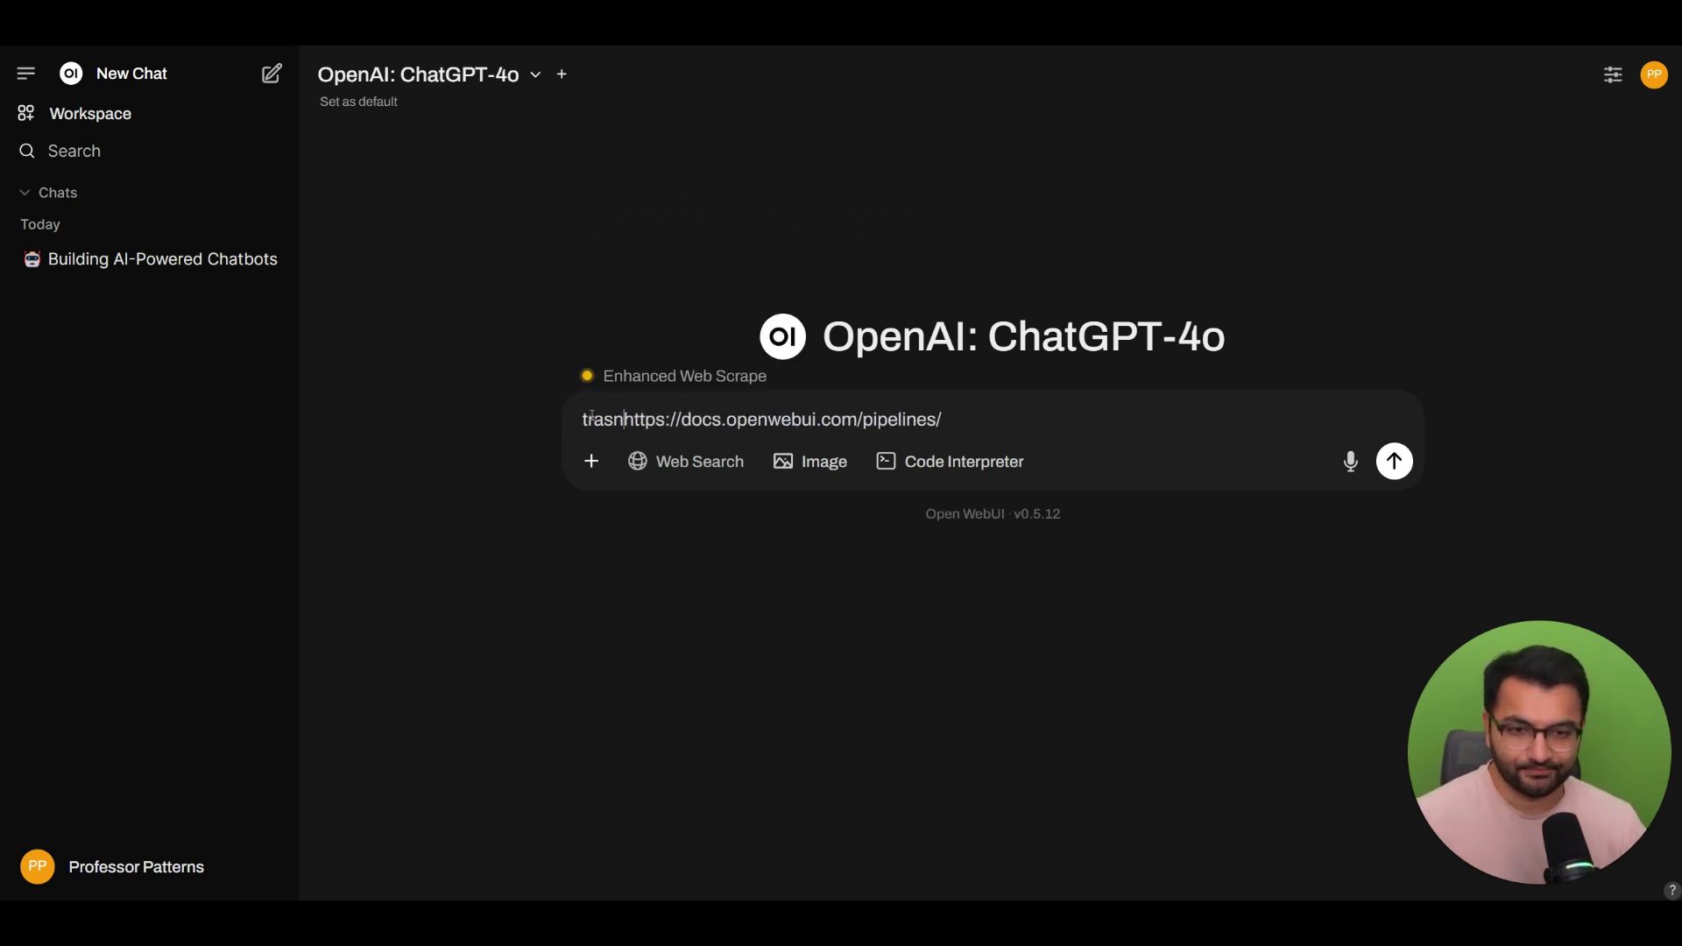
pyautogui.write('scribe this ')
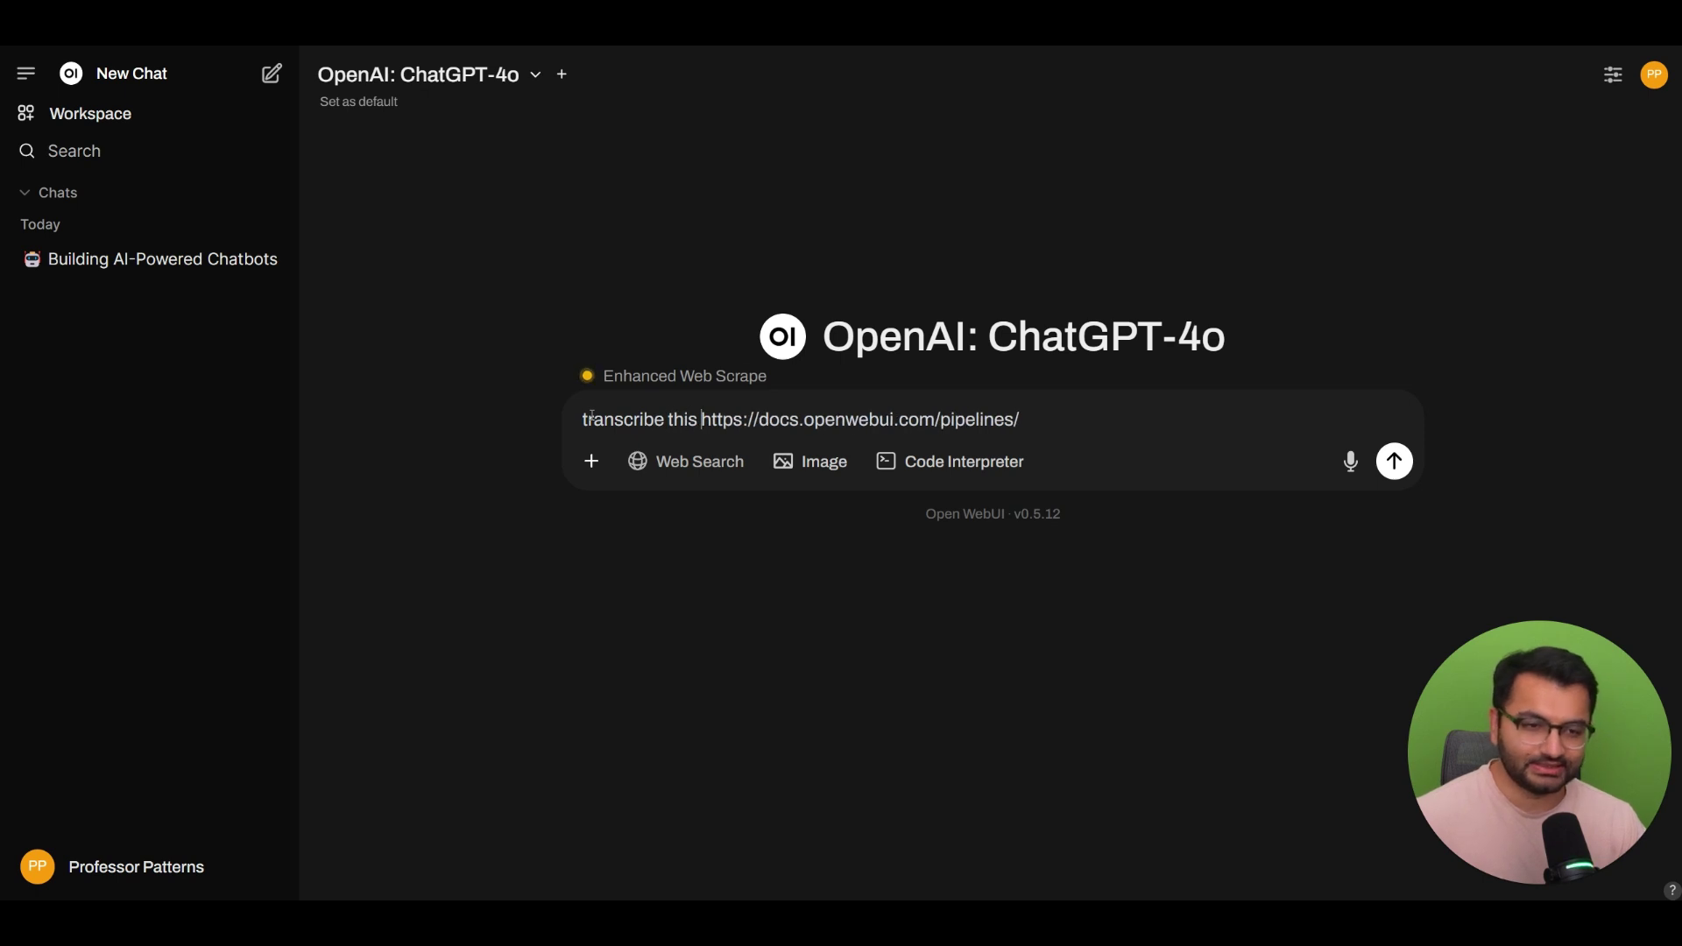
pyautogui.write('page :')
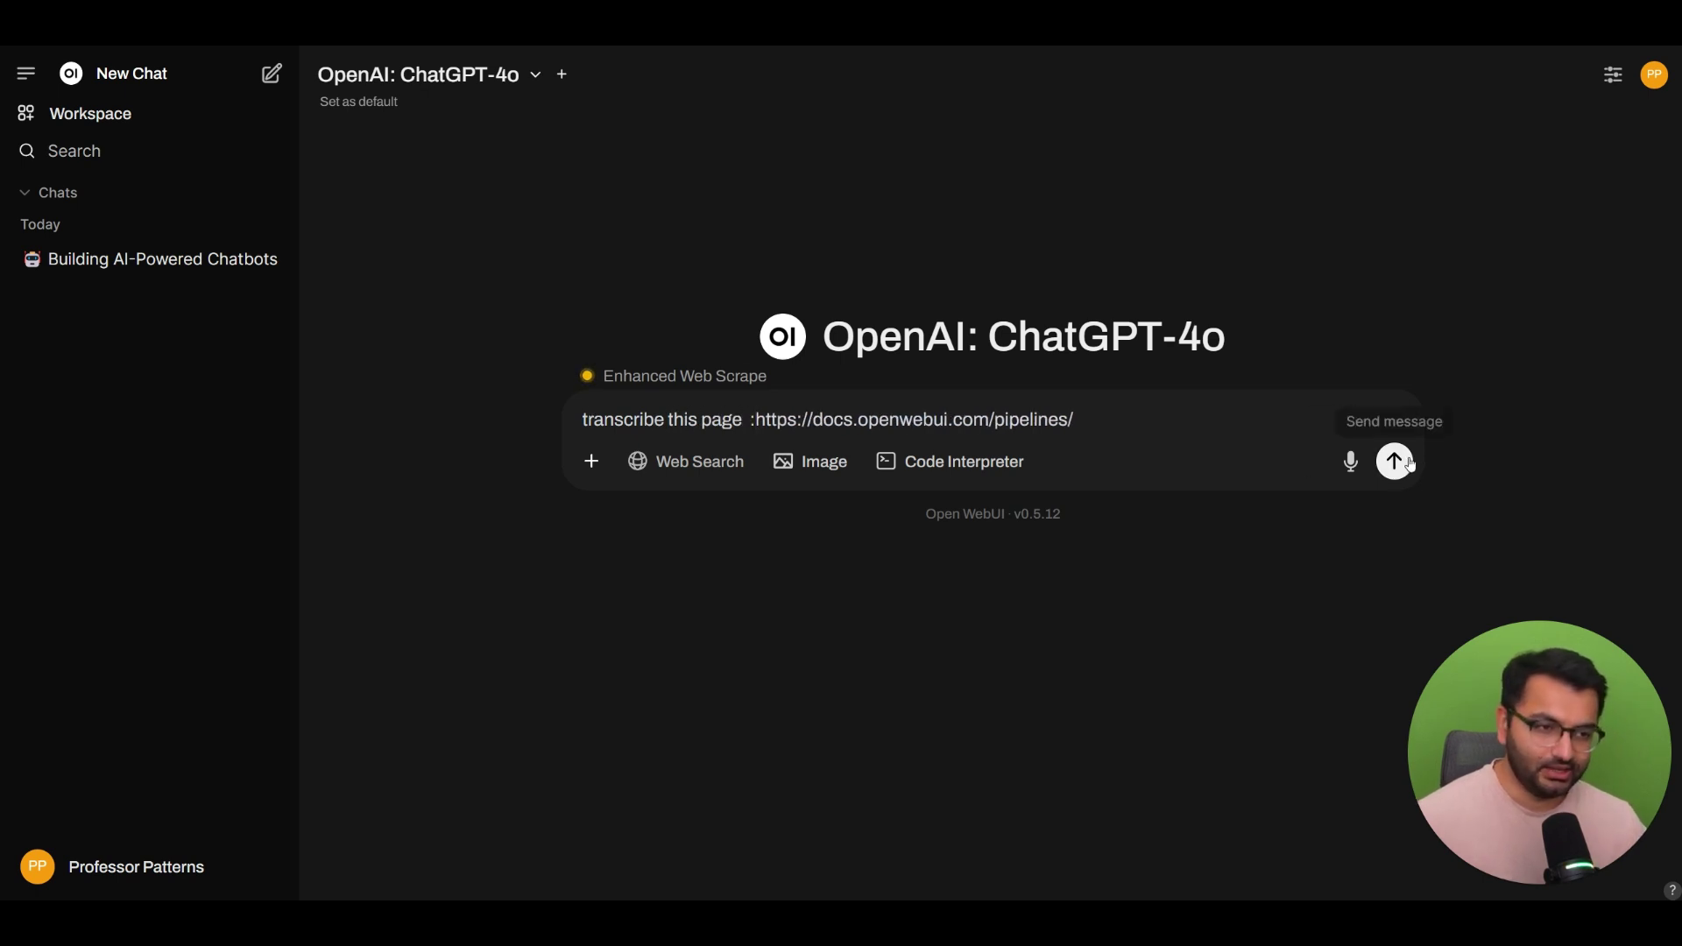
pyautogui.click(1393, 462)
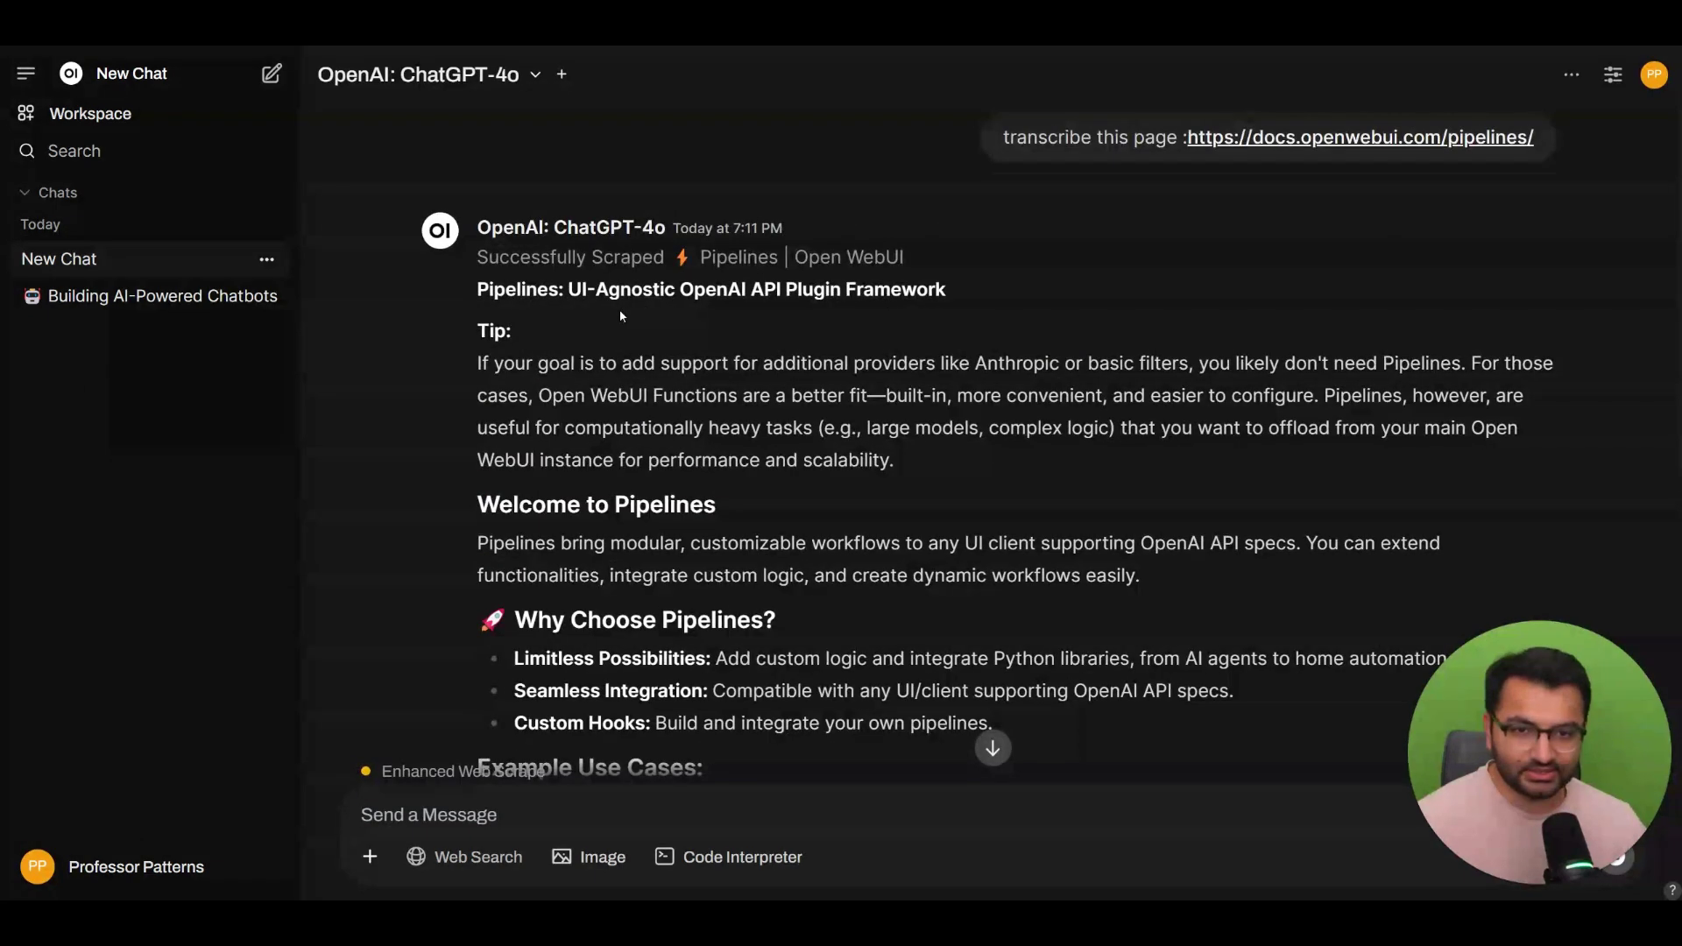
pyautogui.moveTo(537, 289); pyautogui.dragTo(929, 465)
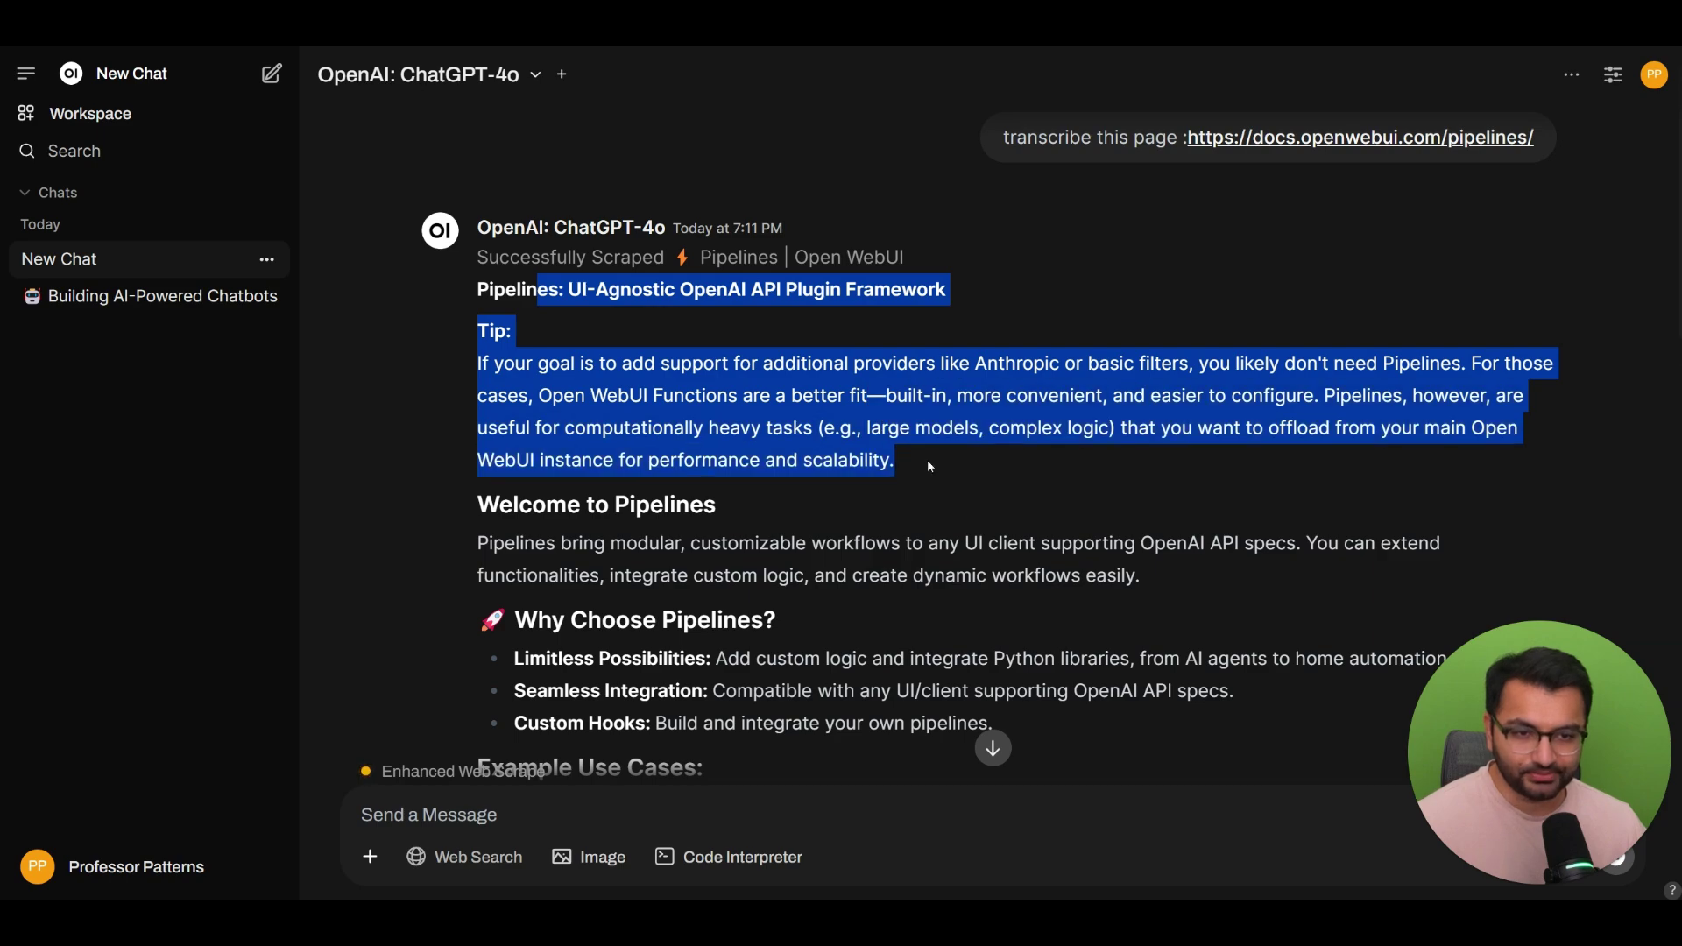
pyautogui.scroll(-15, 935, 458)
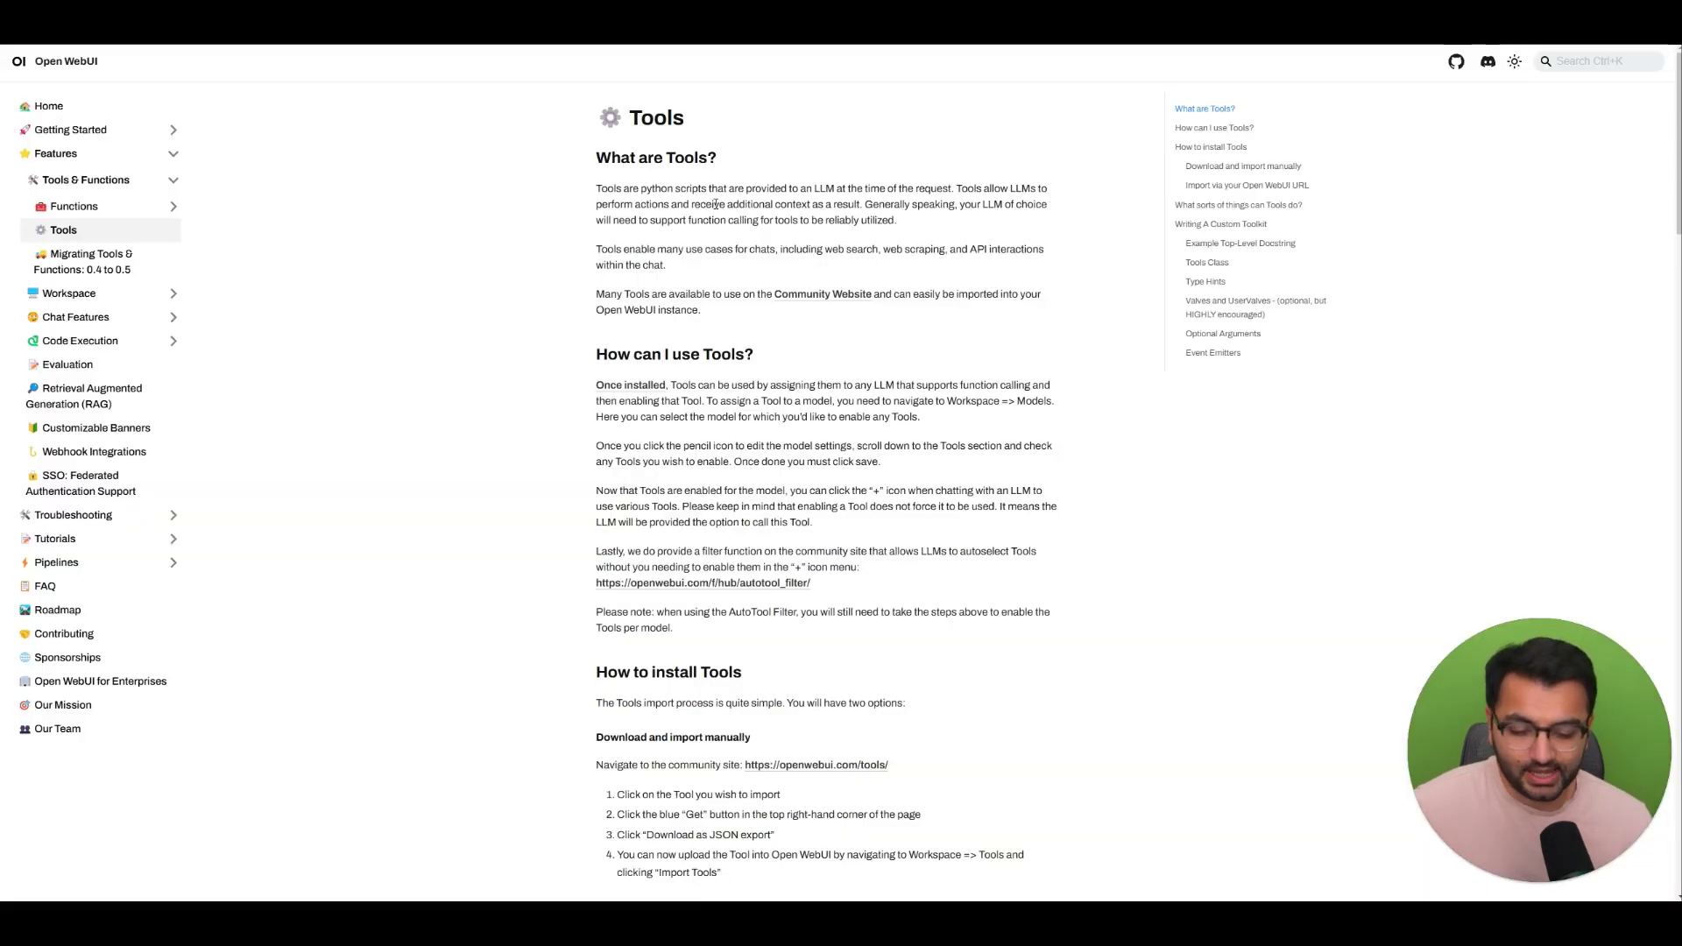
# - Select the full text of the Tools documentation page with Ctrl+A
pyautogui.hotkey('ctrl', 'a')
pyautogui.click(715, 204)
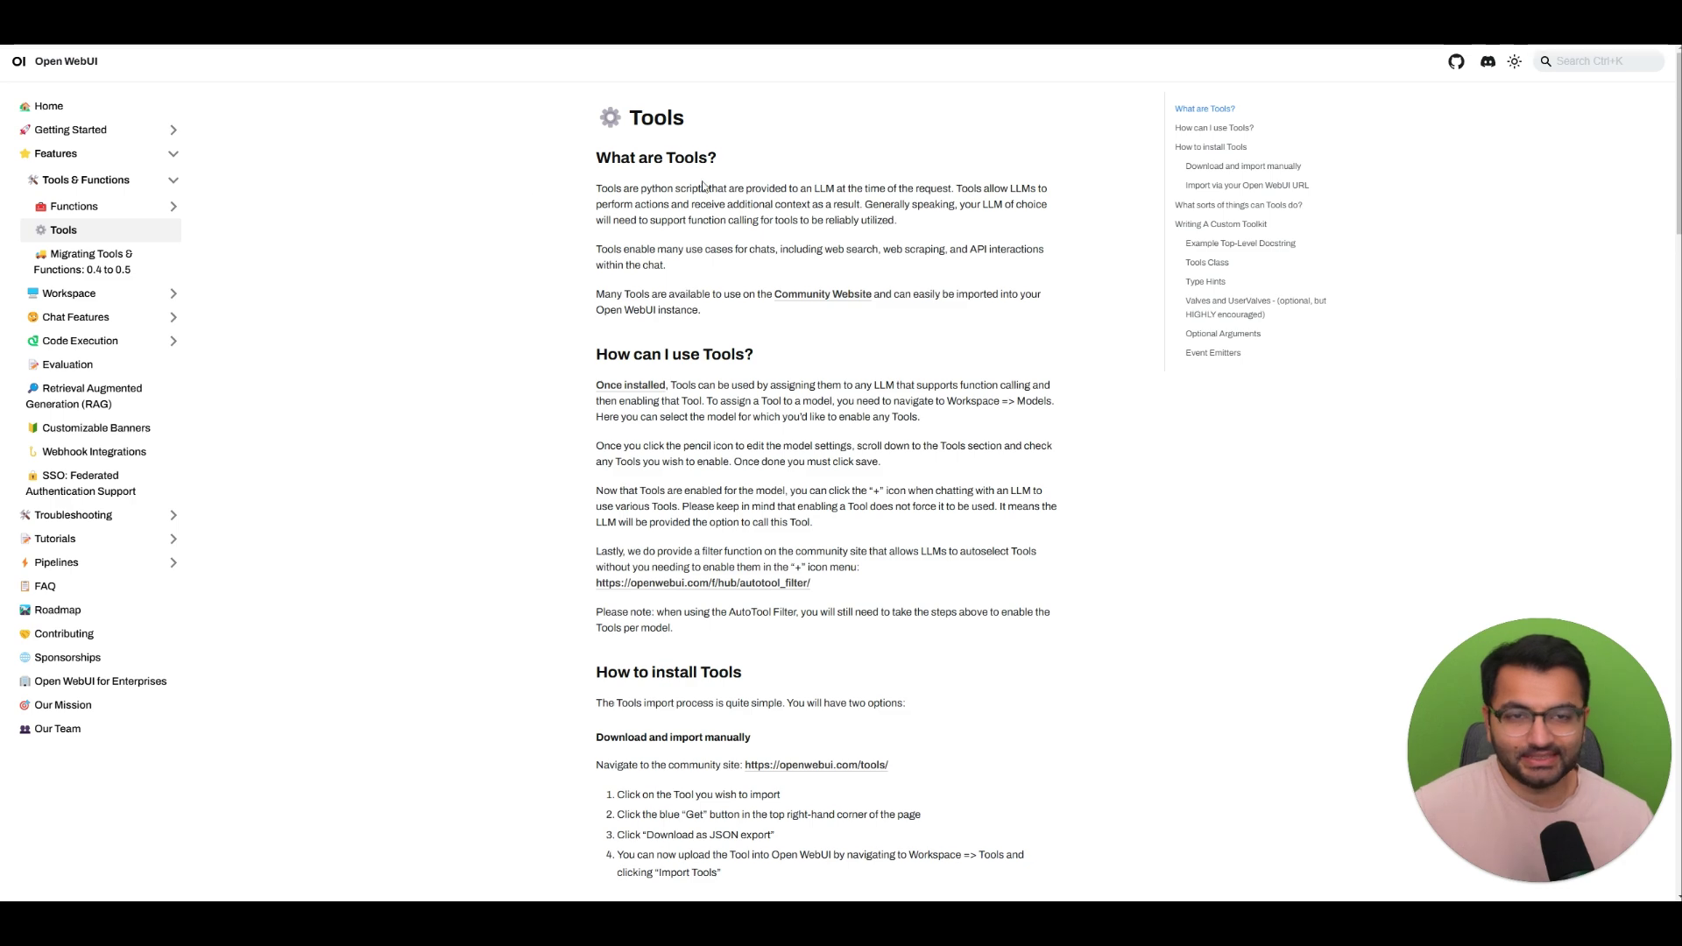
pyautogui.scroll(-5, 720, 202)
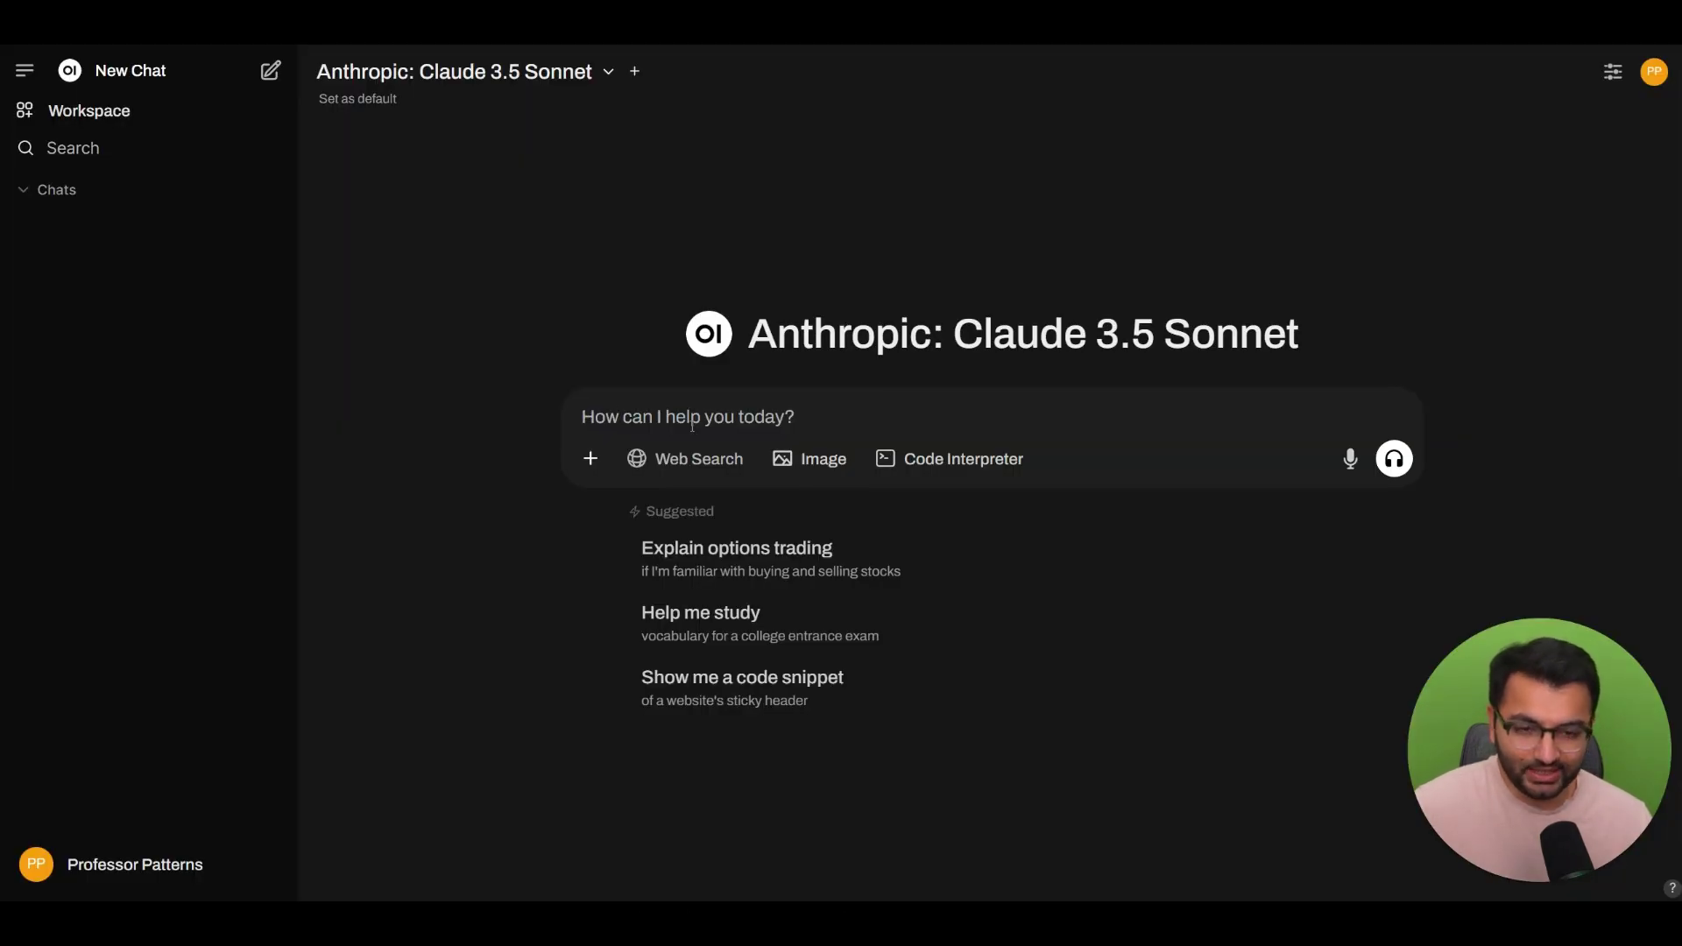
# - Paste the Tools docs and the web scrape tool code into the message, labelled as working tool examples
pyautogui.hotkey('ctrl', 'v')
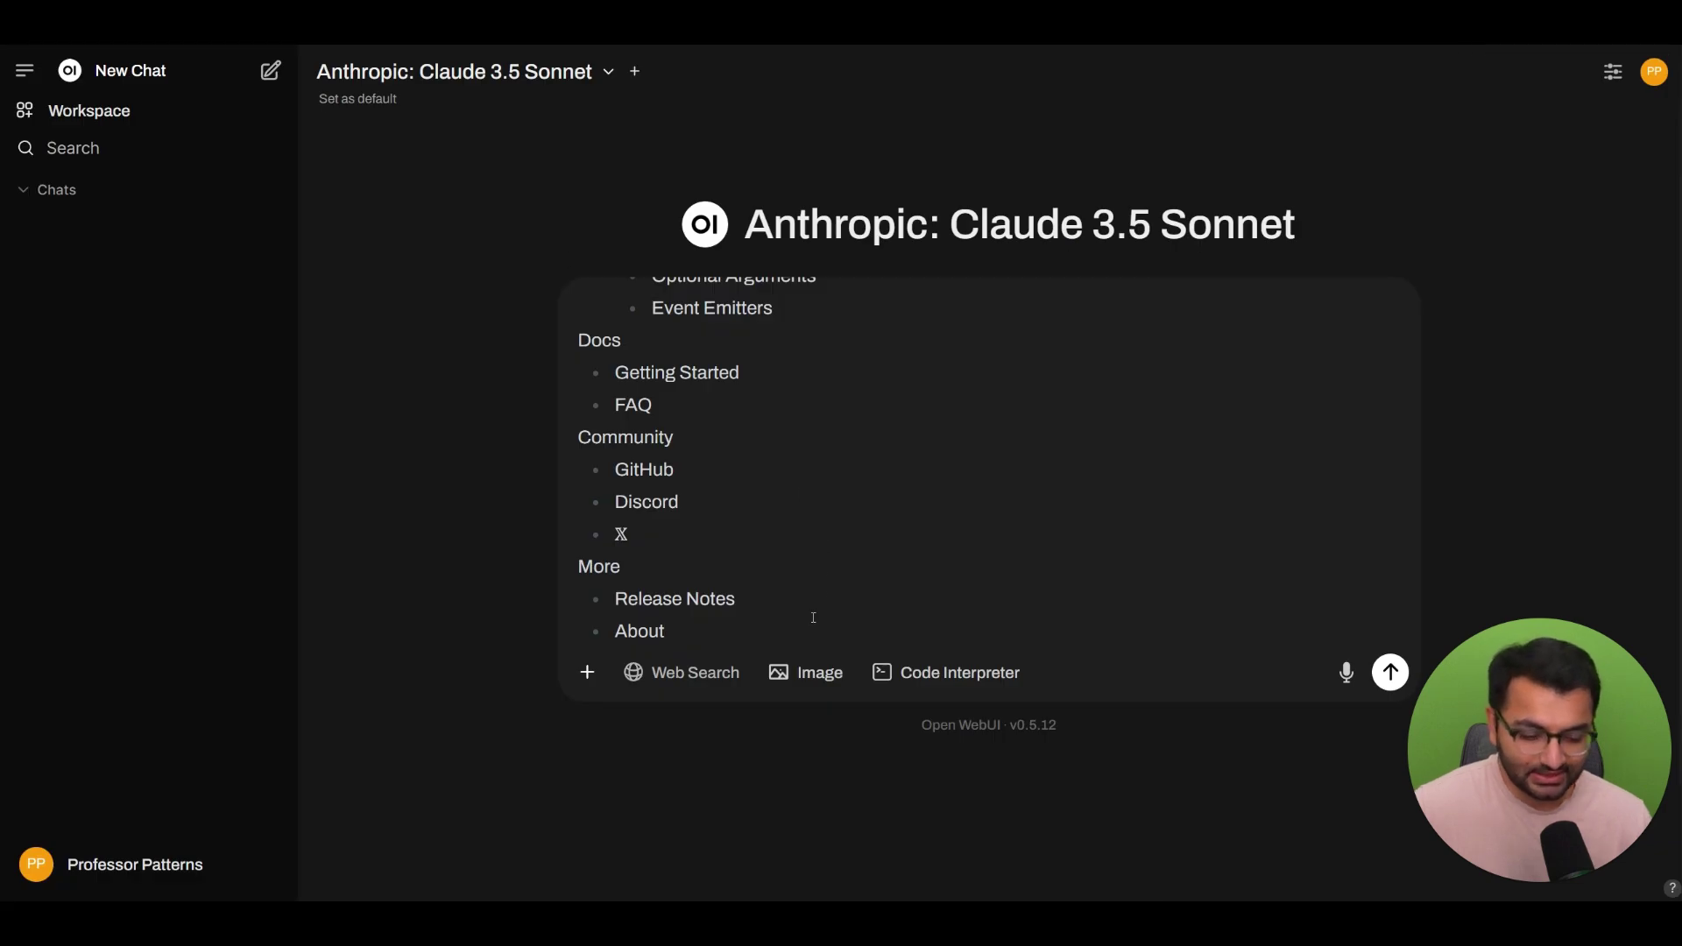
pyautogui.write('this')
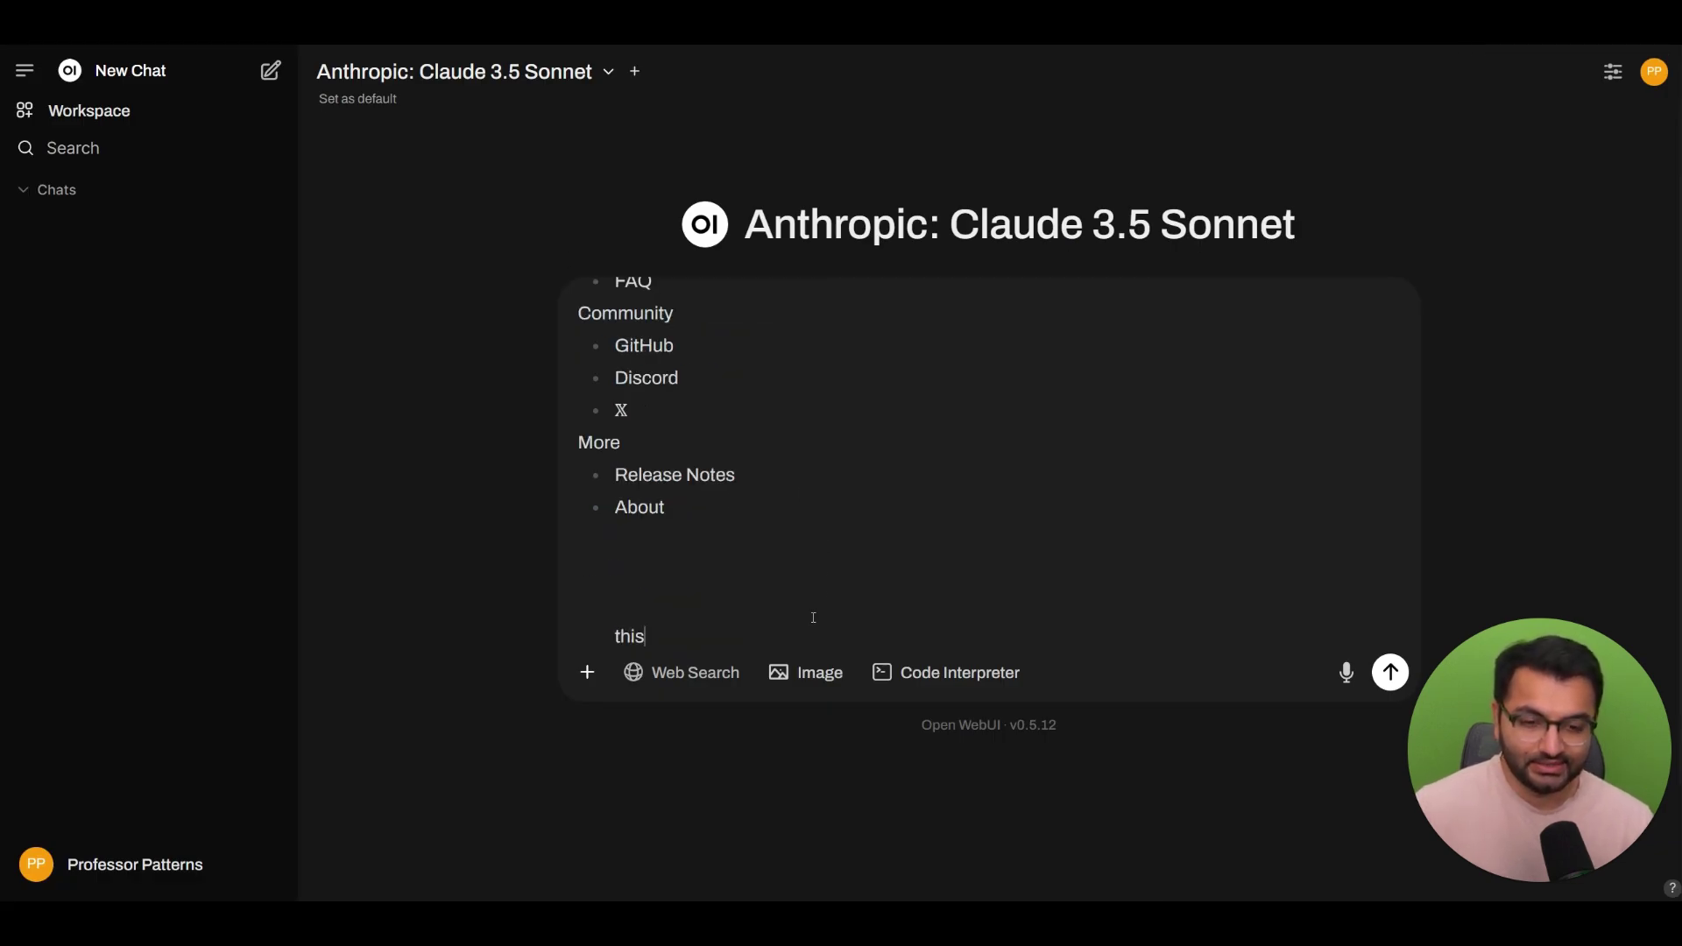
pyautogui.press('BackSpace')
pyautogui.press('BackSpace')
pyautogui.press('BackSpace')
pyautogui.press('BackSpace')
pyautogui.write('is an example of a tool that ')
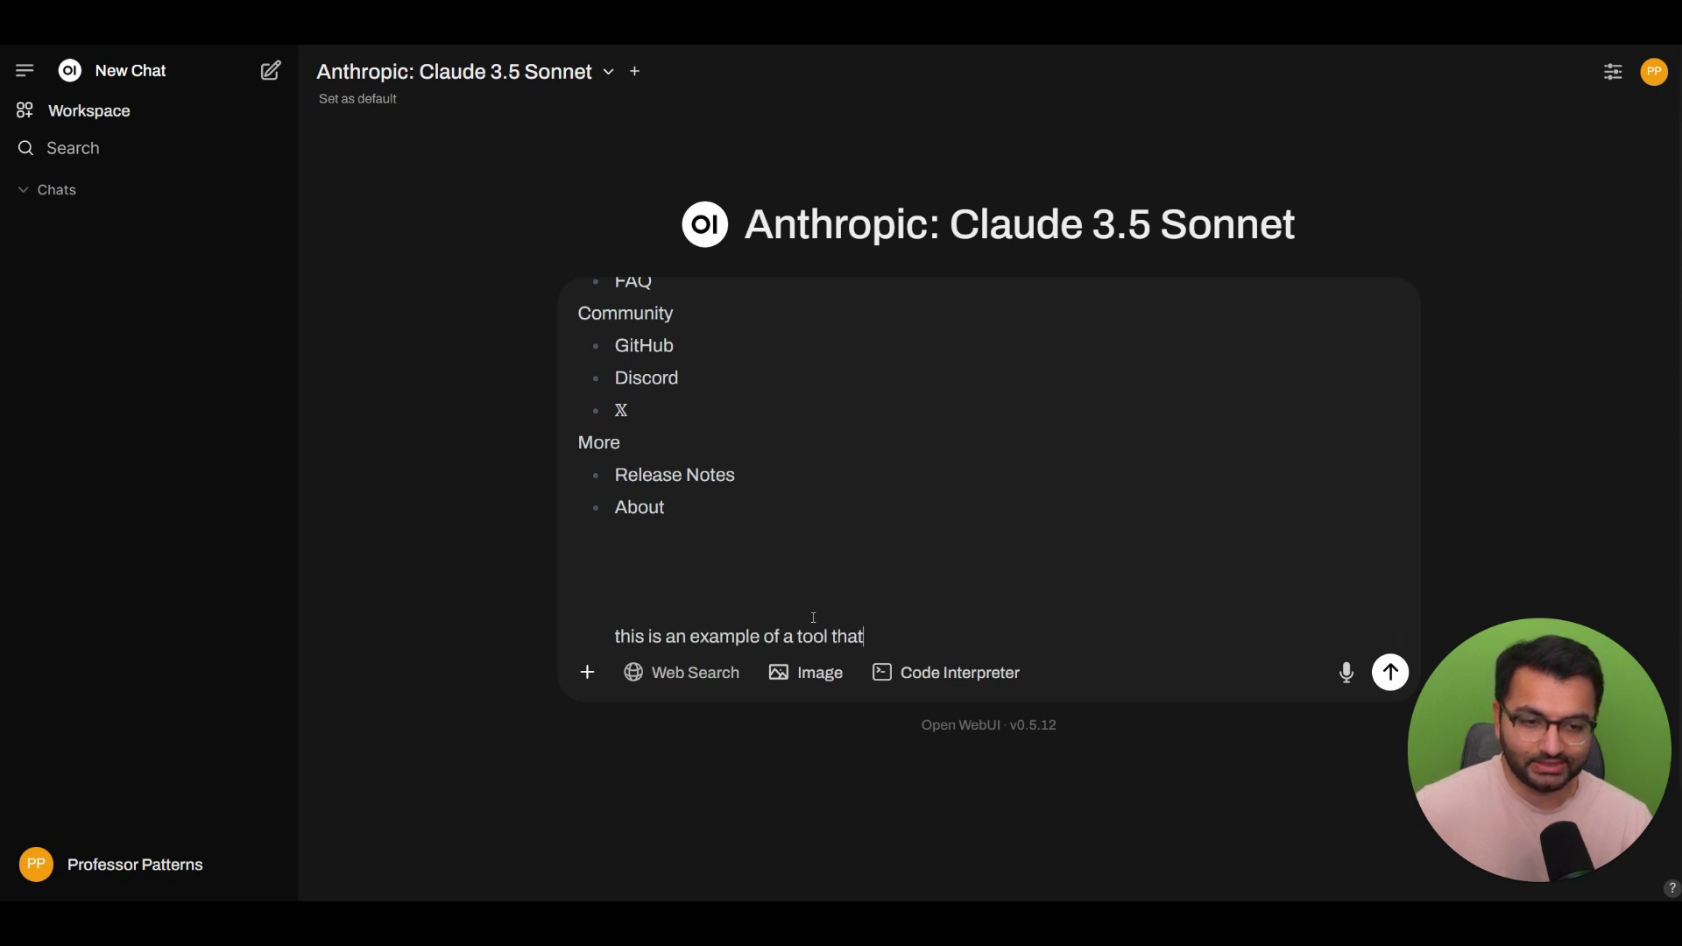
pyautogui.write('wrosk :')
pyautogui.hotkey('ctrl', 'v')
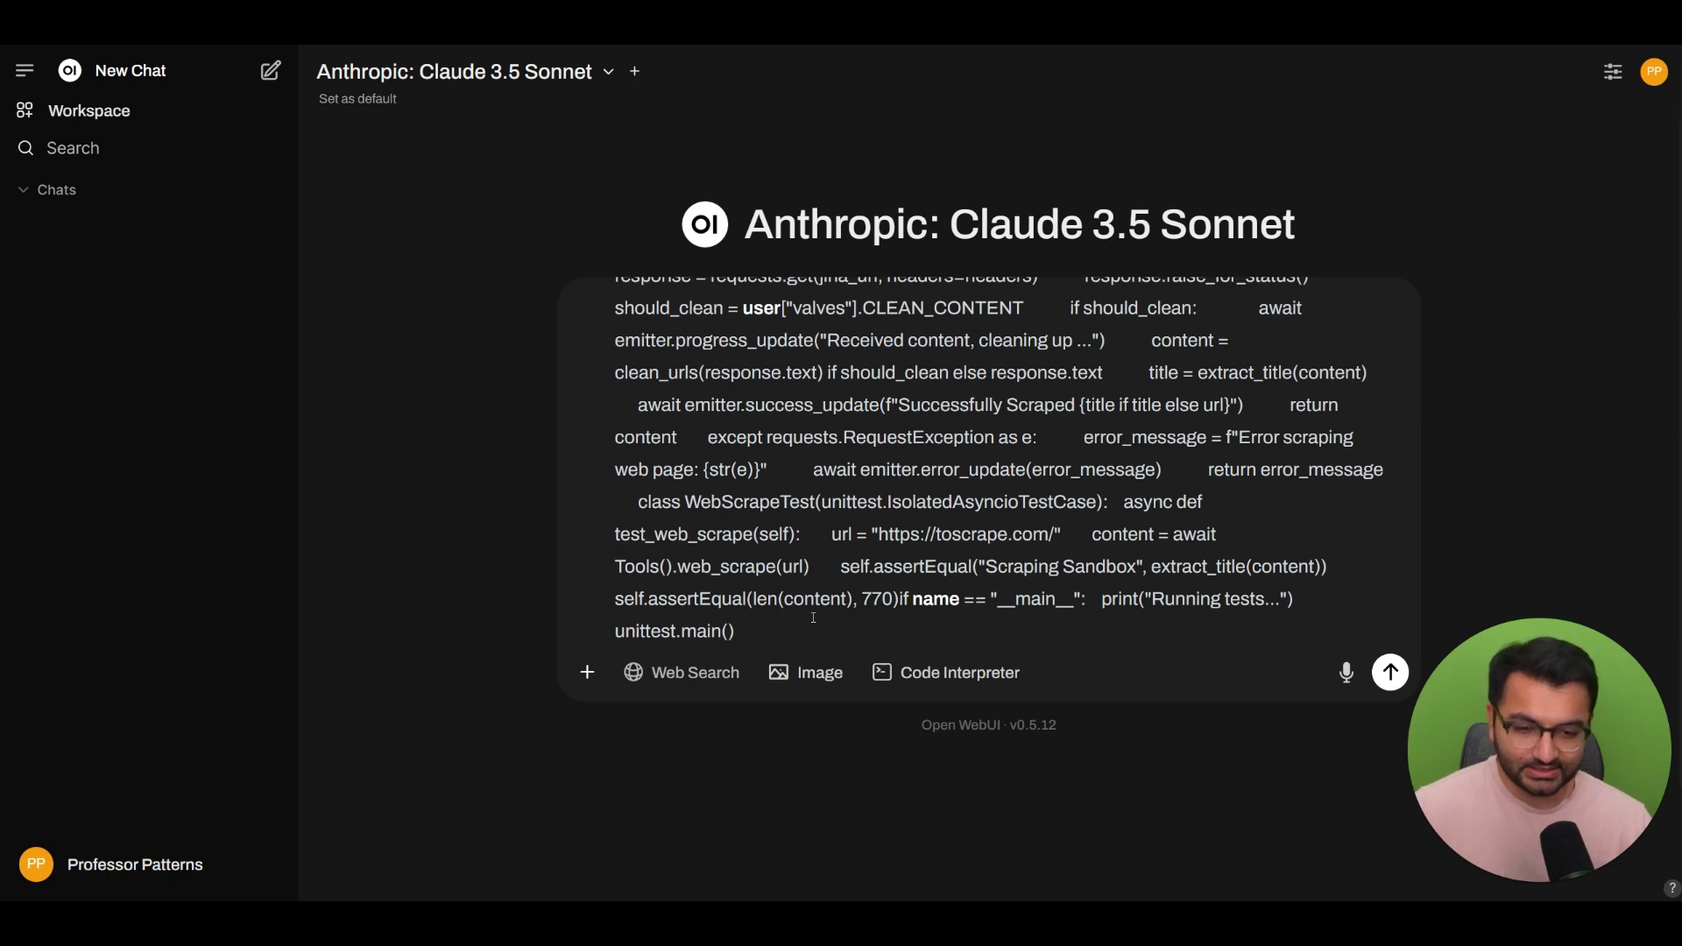
pyautogui.hotkey('shift', 'Return')
pyautogui.hotkey('shift', 'Return')
pyautogui.hotkey('shift', 'Return')
pyautogui.hotkey('shift', 'Return')
pyautogui.hotkey('shift', 'Return')
pyautogui.write('this is another example of')
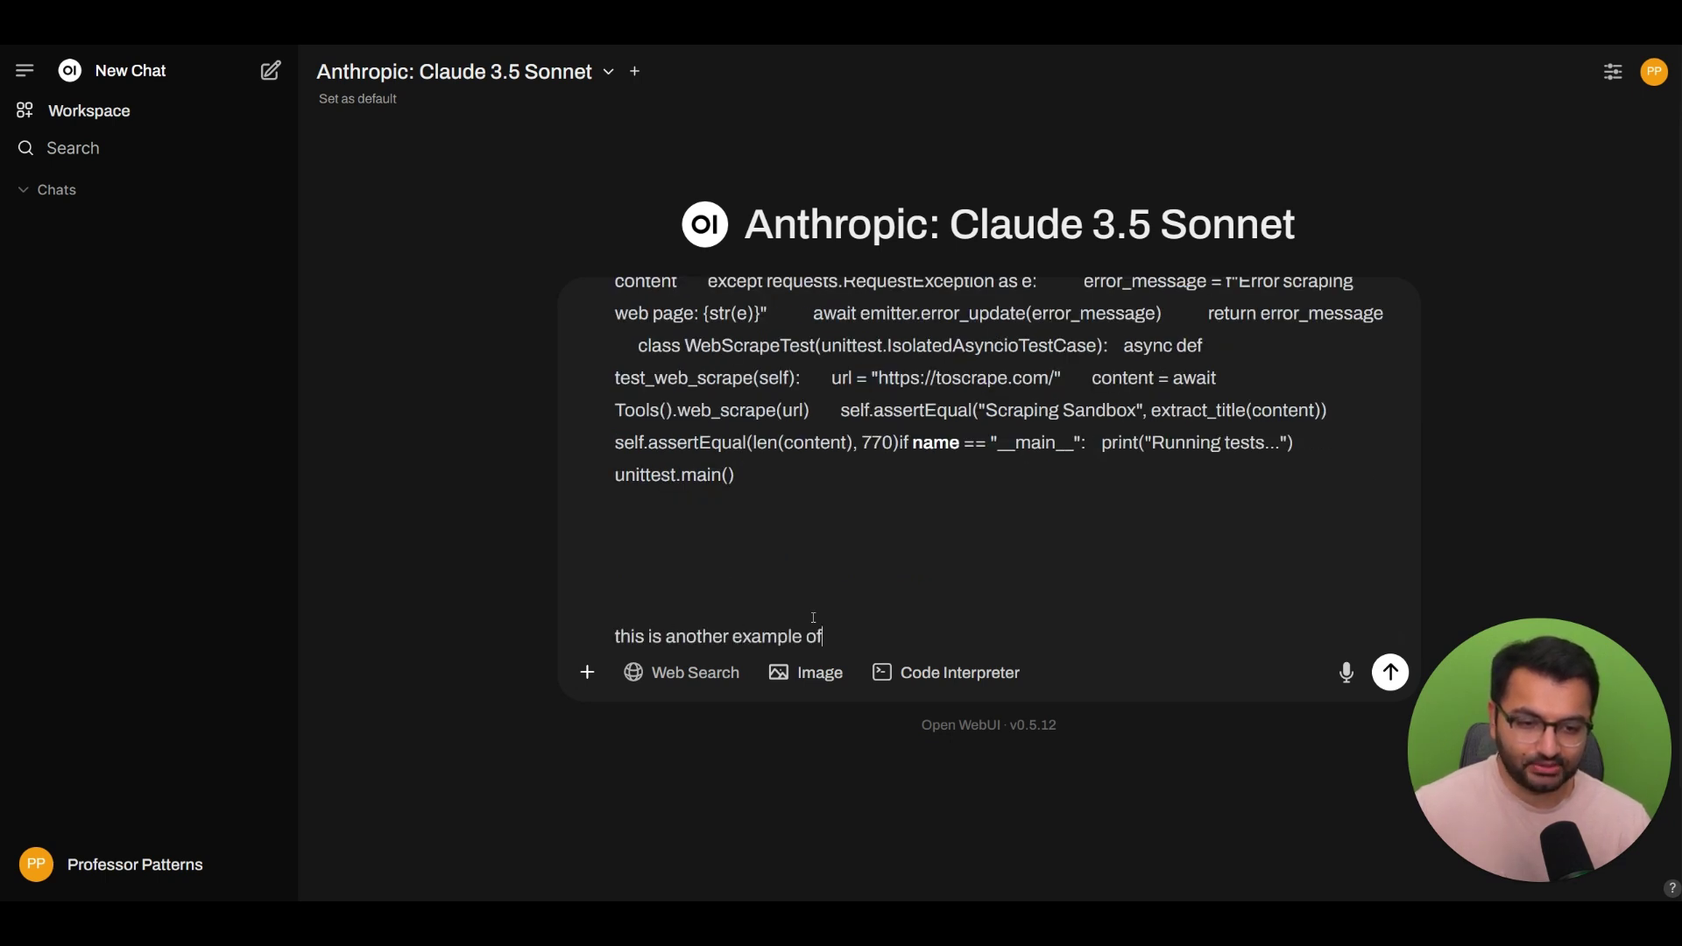
pyautogui.write(' a tool that works :')
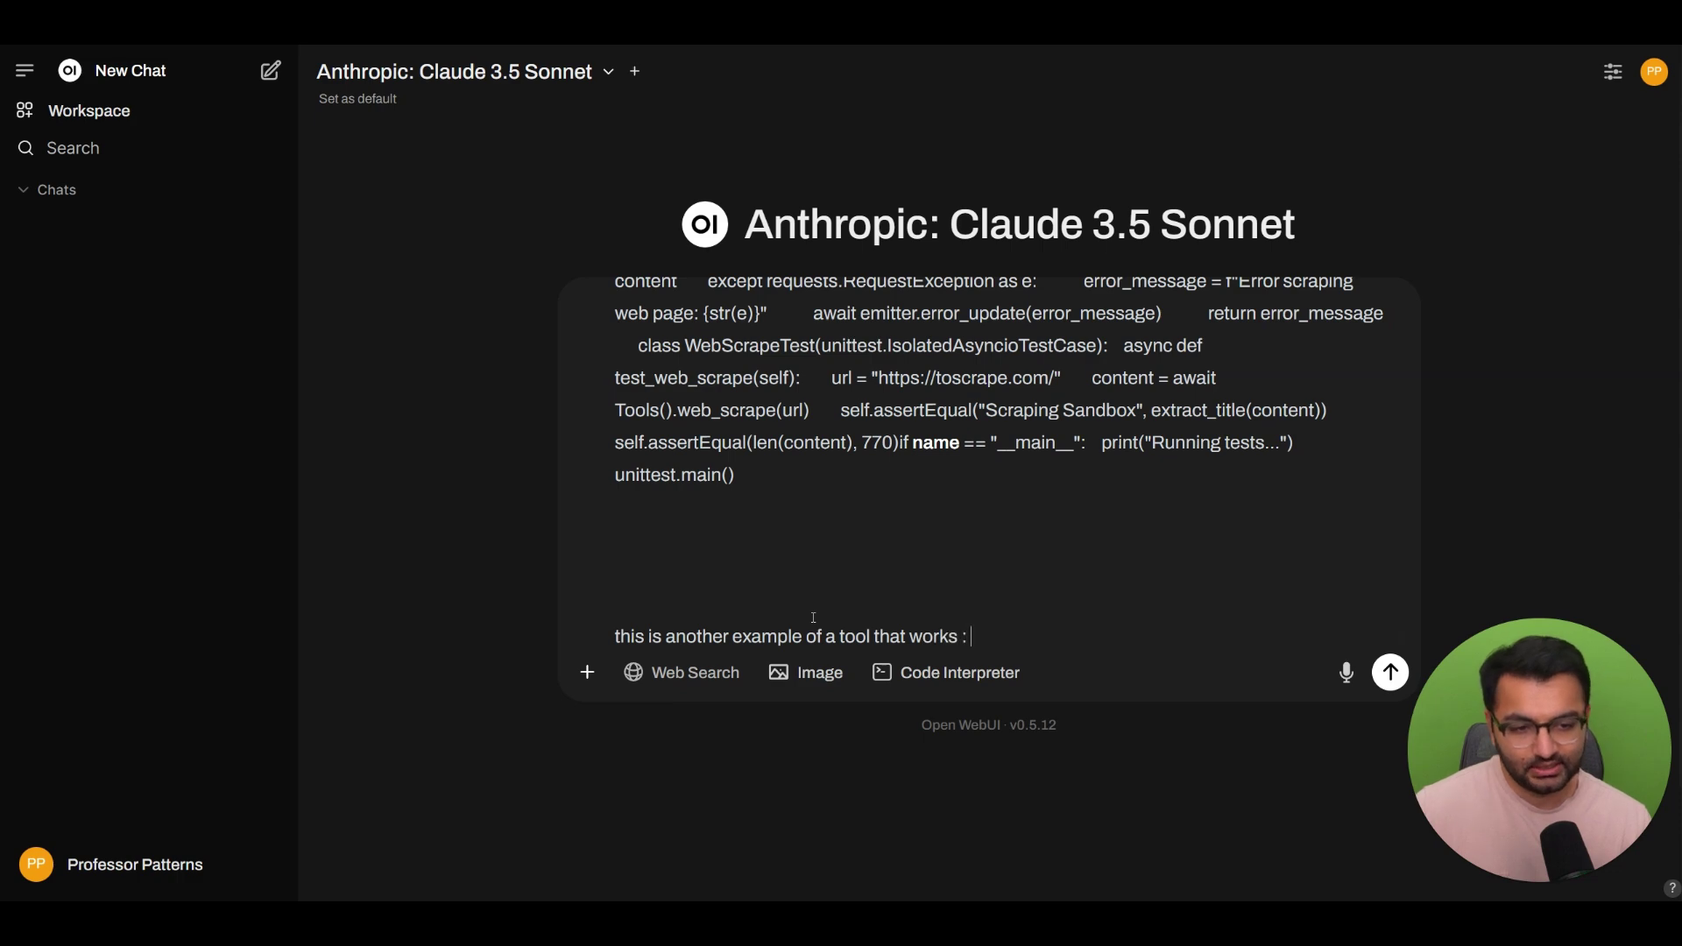
# - Copy the Youtube Transcript Provider code and paste it into the message as a second example
pyautogui.hotkey('ctrl', 'Tab')
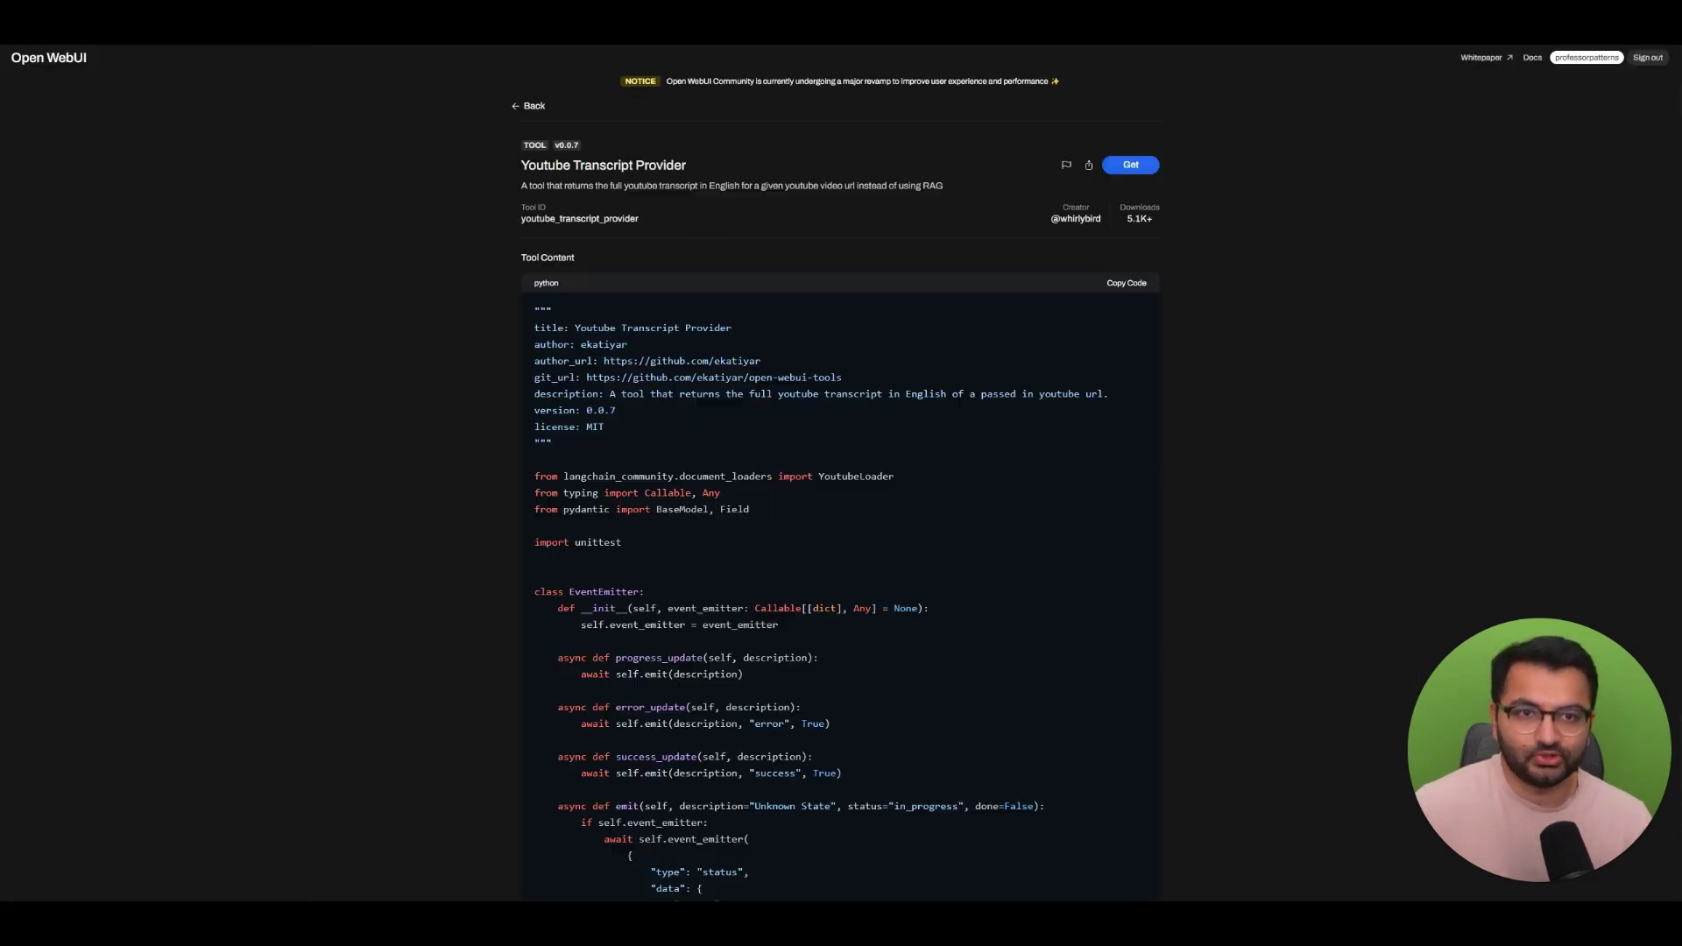
pyautogui.click(1113, 282)
pyautogui.hotkey('ctrl', 'Tab')
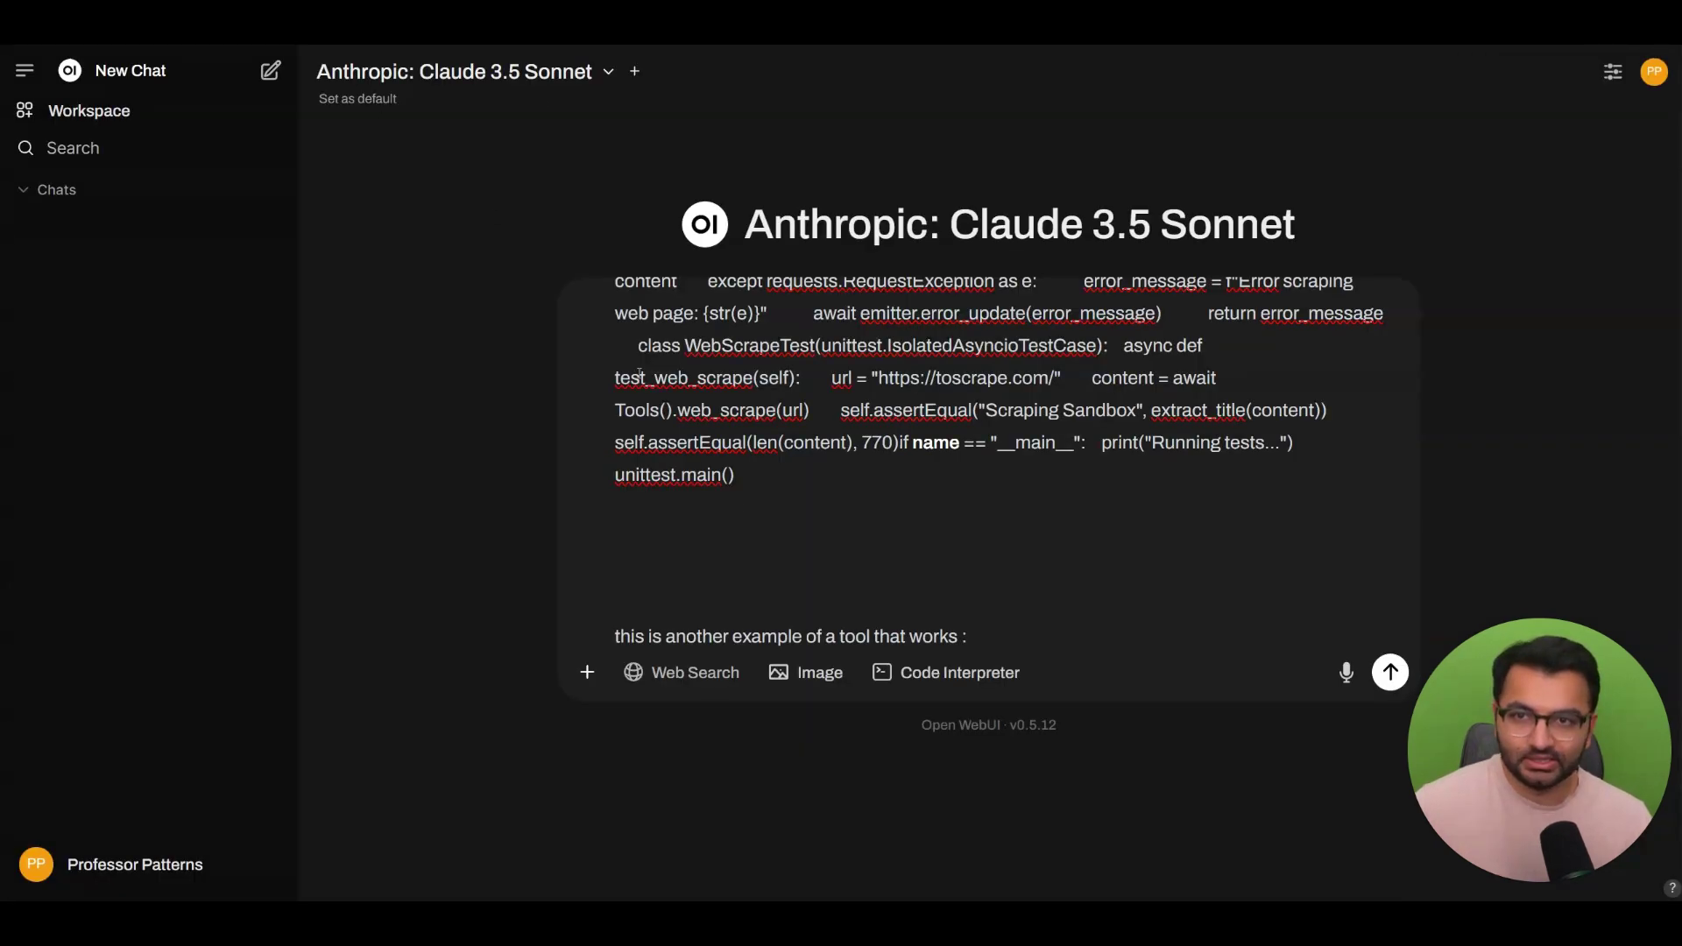
pyautogui.hotkey('ctrl', 'v')
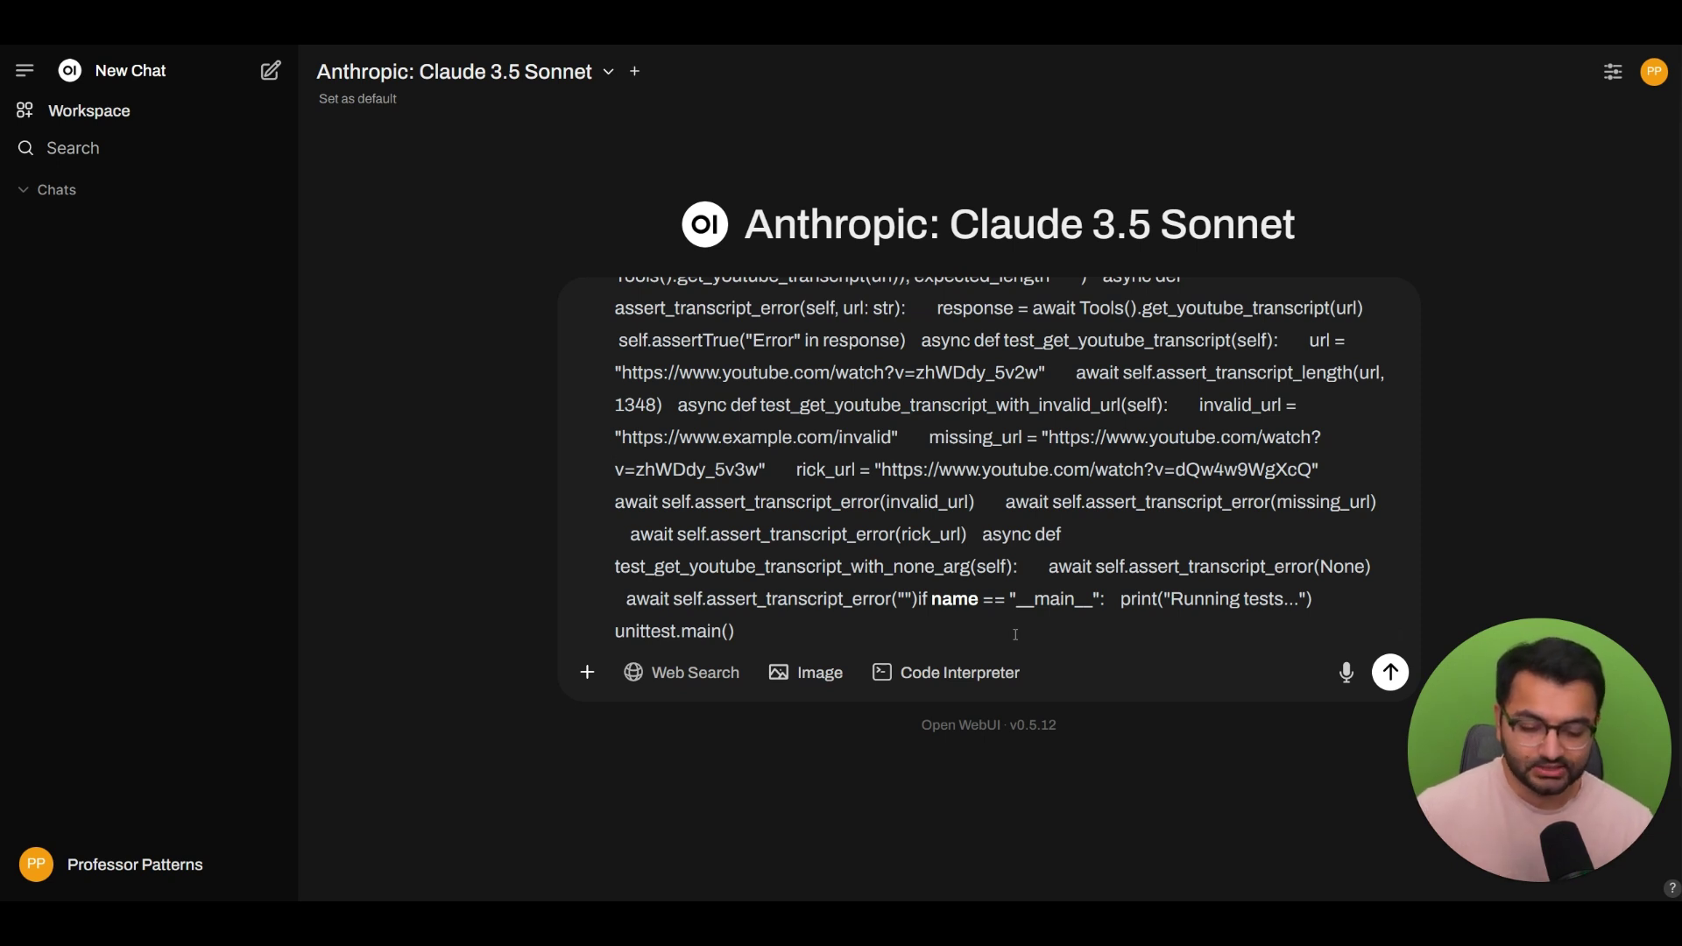
pyautogui.hotkey('shift', 'Return')
pyautogui.hotkey('shift', 'Return')
pyautogui.hotkey('shift', 'Return')
pyautogui.hotkey('shift', 'Return')
pyautogui.hotkey('shift', 'Return')
# - Request a new tool fetching the top 5 wallstreetbets subreddit posts and send the message
pyautogui.write('c')
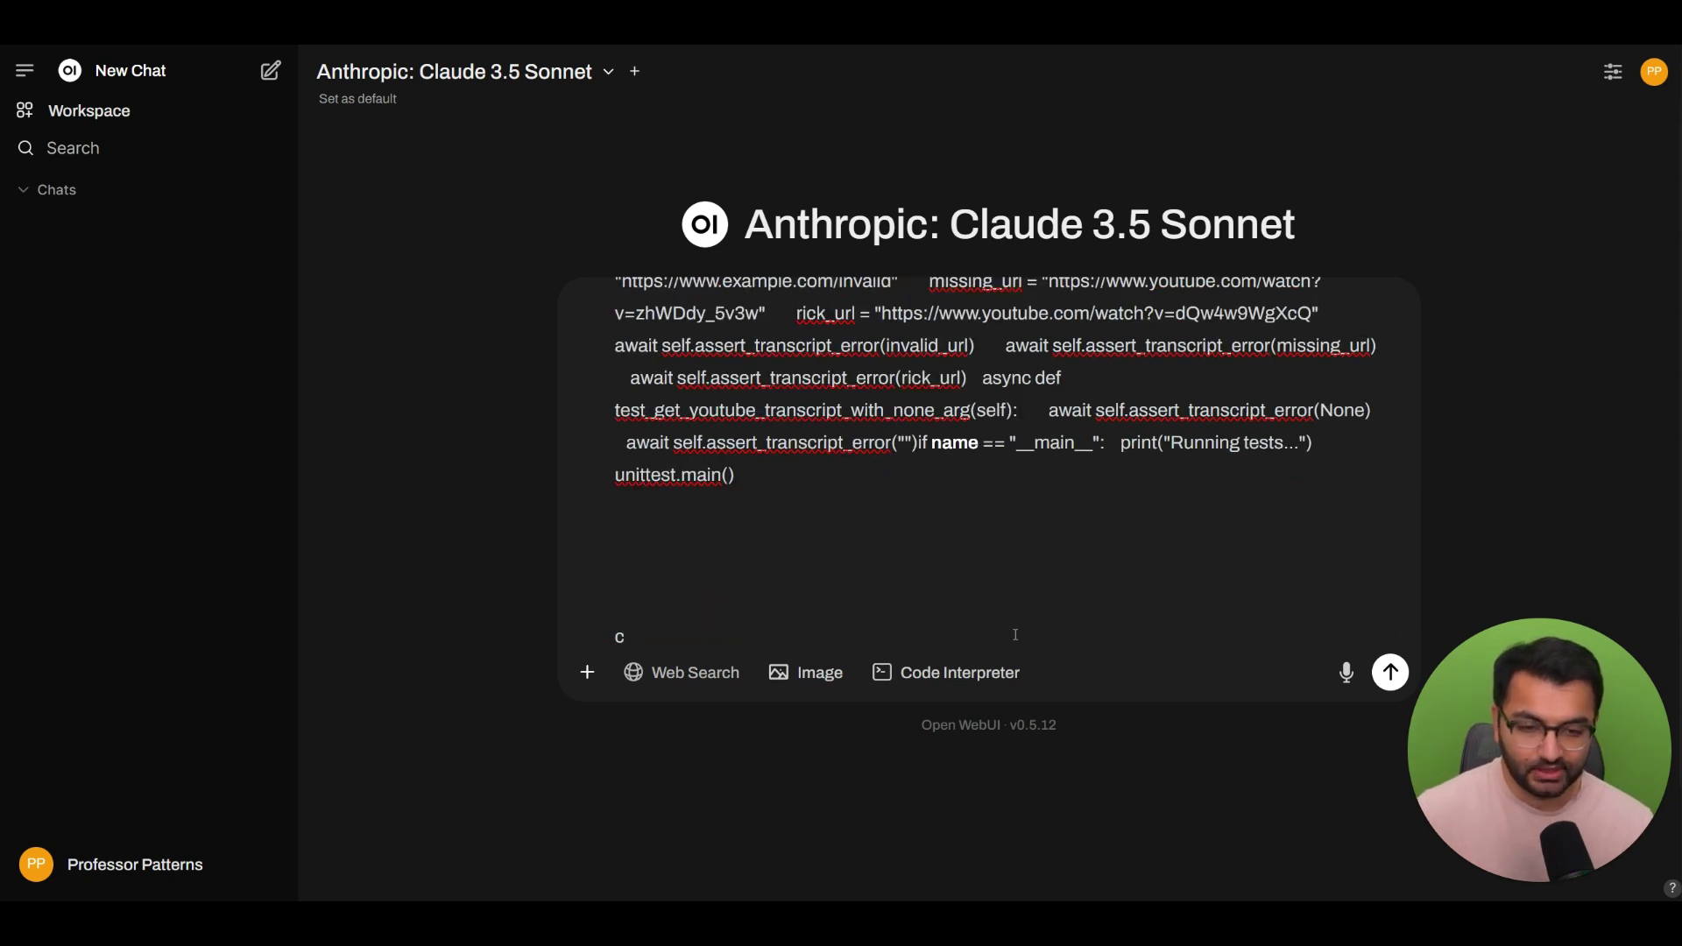
pyautogui.write('rean you help')
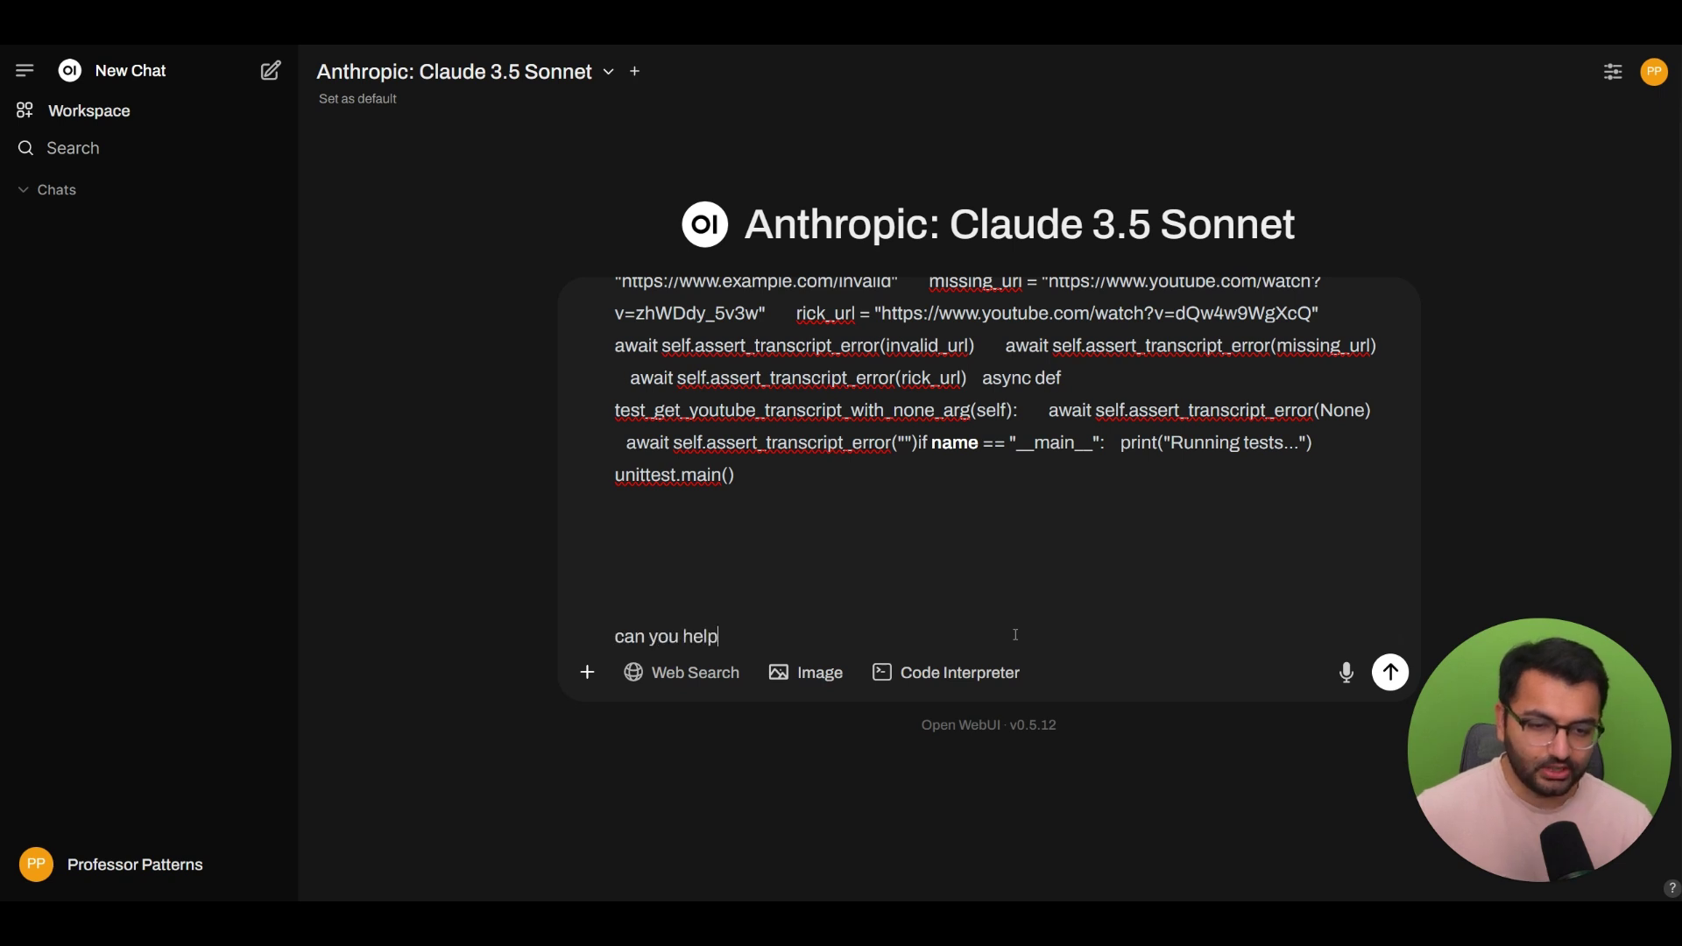
pyautogui.write(' create a new tool for me that fetec')
pyautogui.press('BackSpace')
pyautogui.press('BackSpace')
pyautogui.write('ches the top 5')
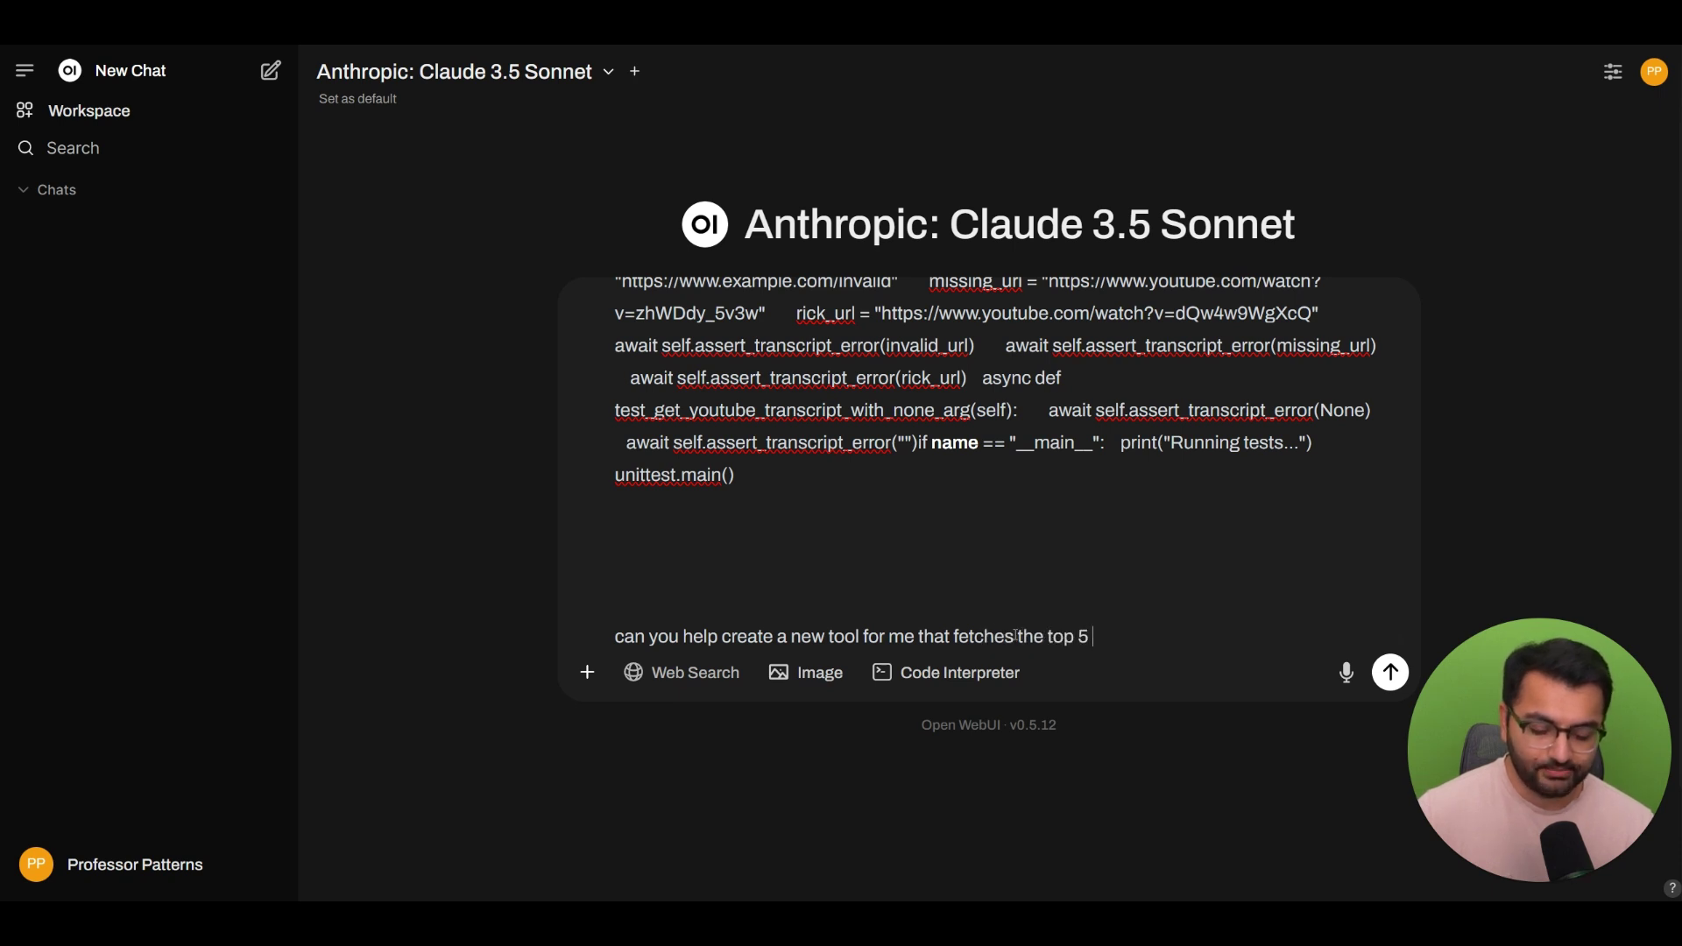
pyautogui.write(' posts from the wallstreetbets subredd')
pyautogui.press('Return')
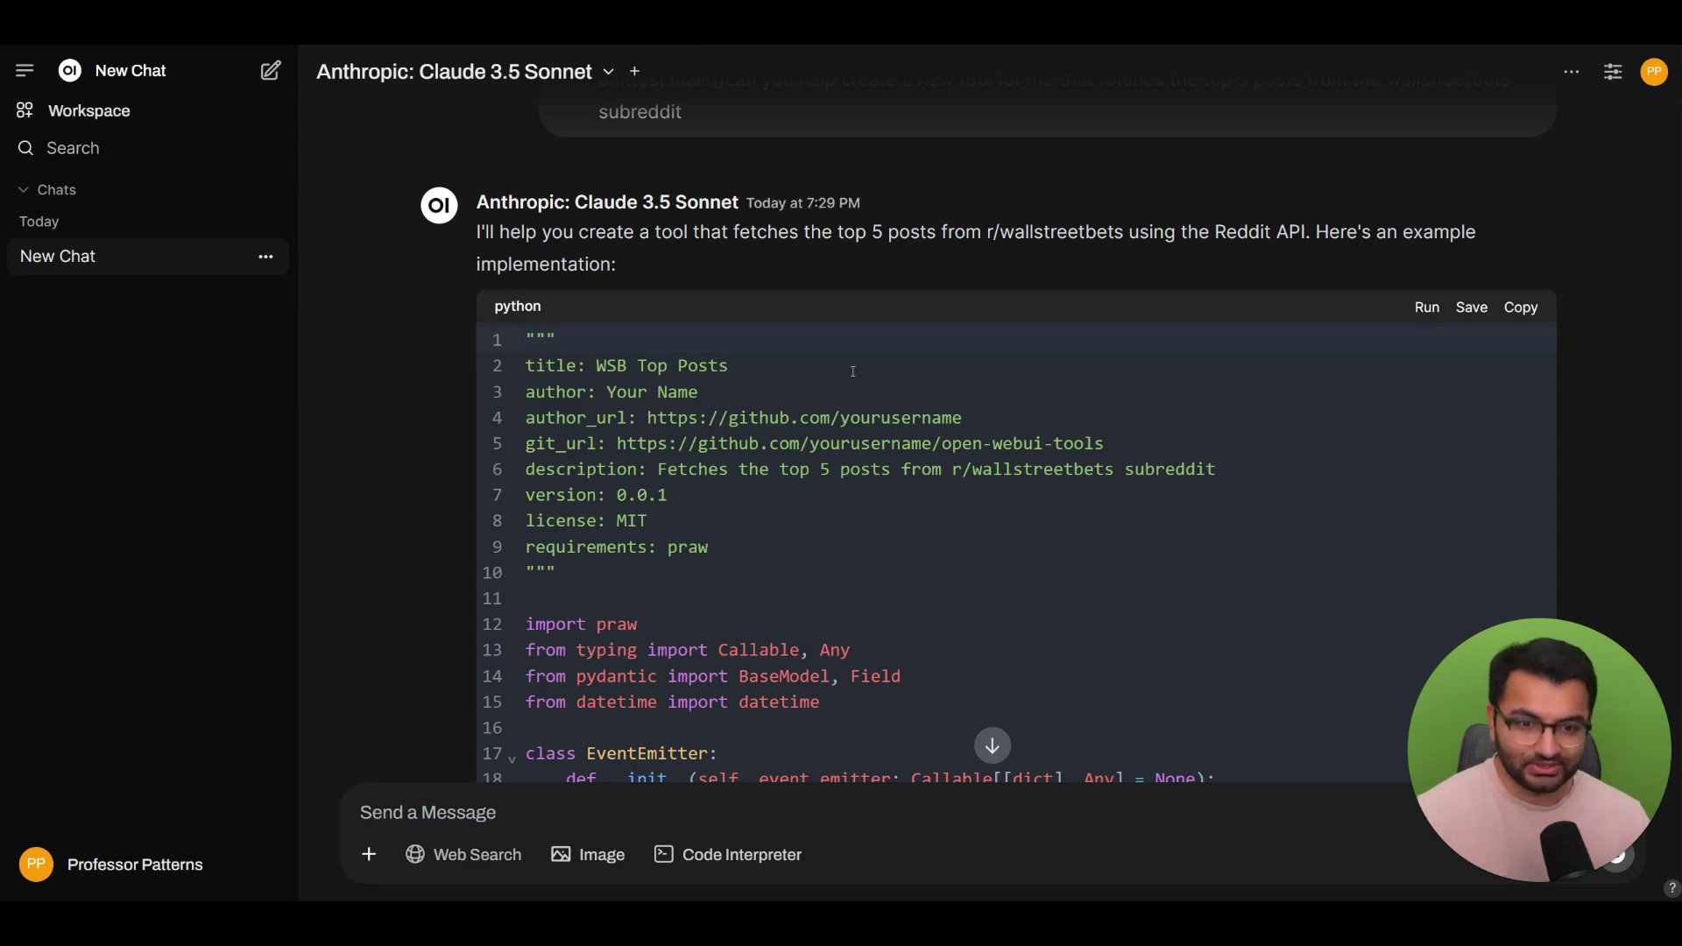
pyautogui.scroll(-4, 853, 373)
pyautogui.scroll(-20, 852, 373)
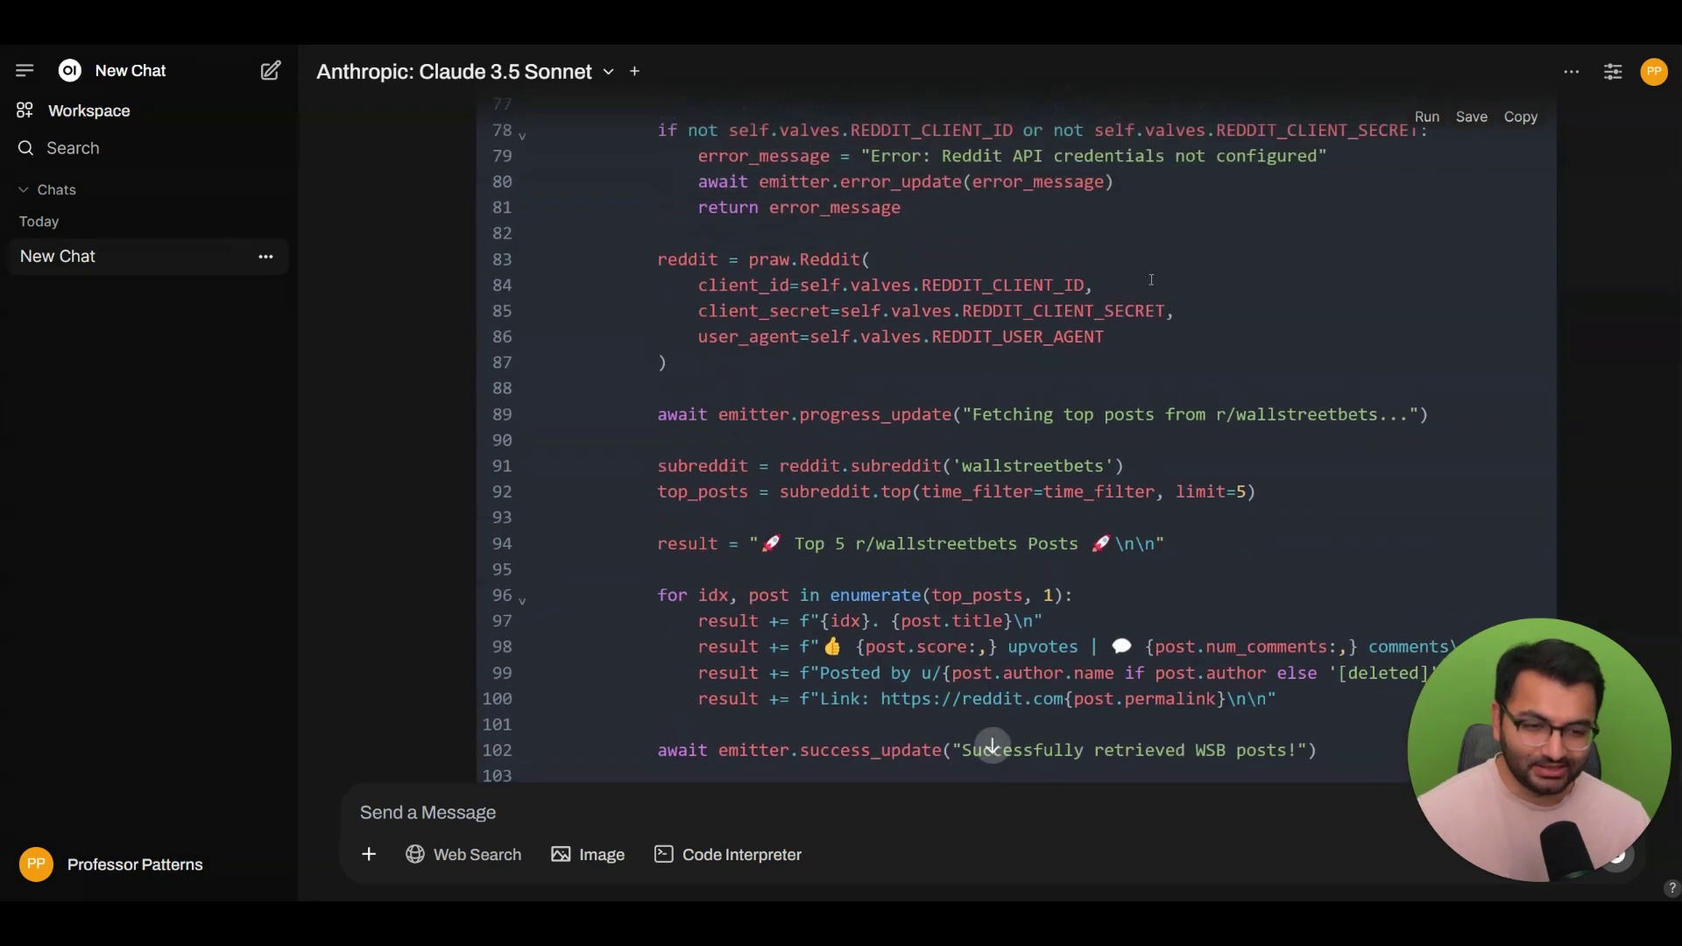
pyautogui.scroll(-5, 1151, 280)
pyautogui.scroll(12, 1151, 280)
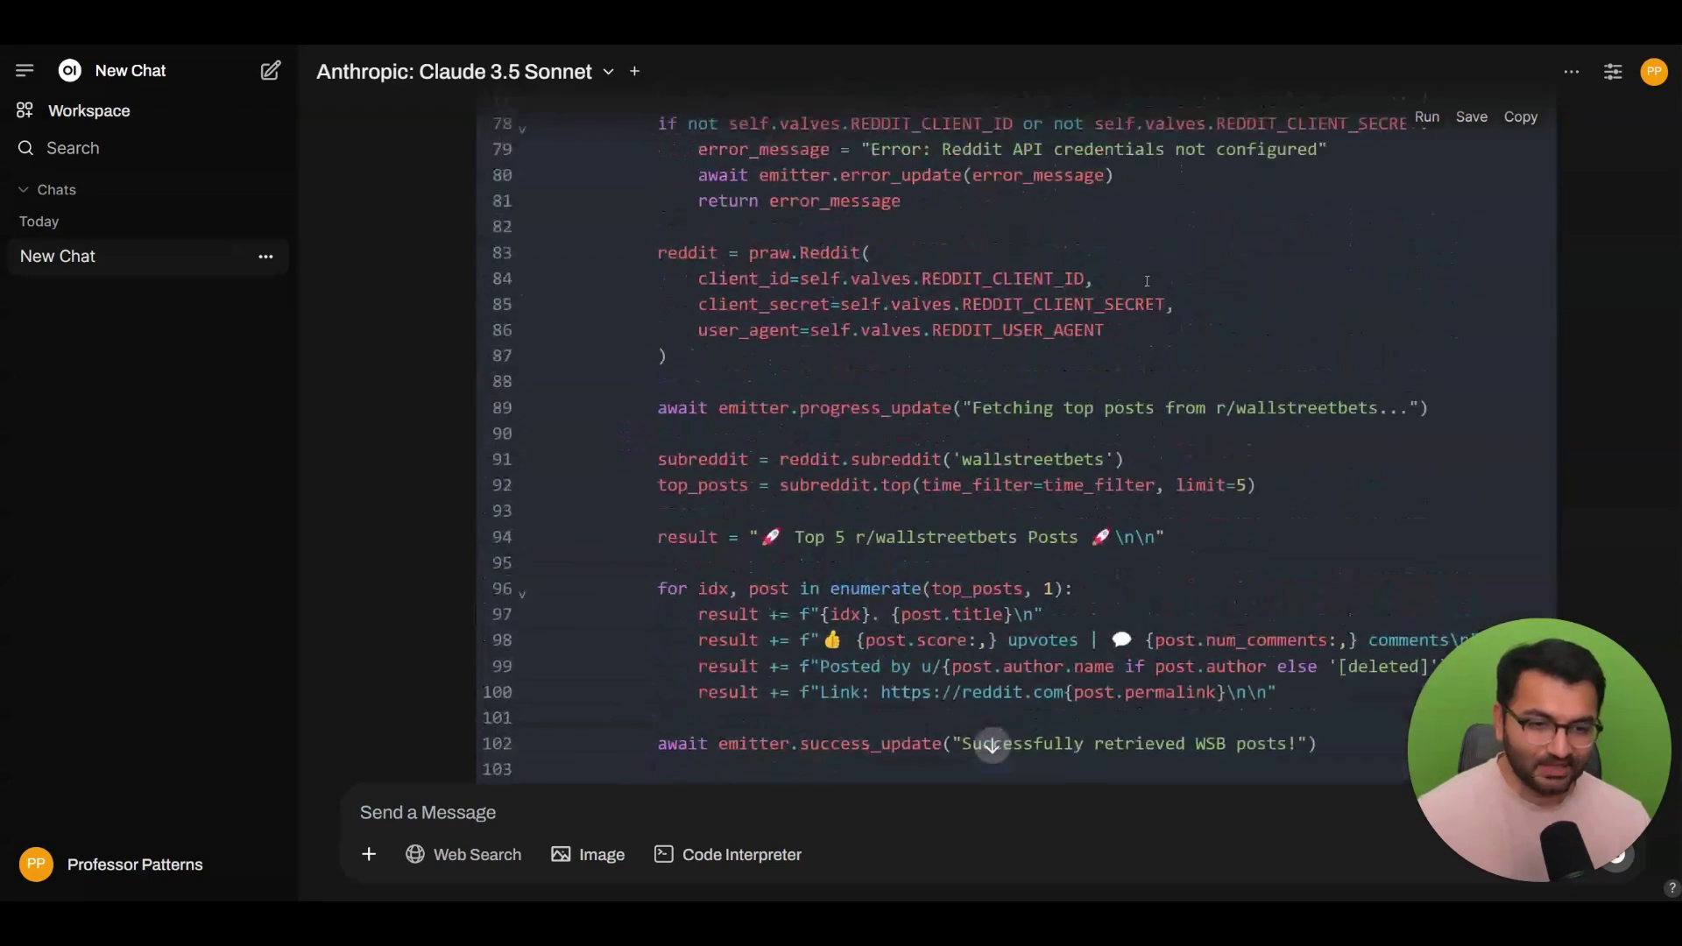
pyautogui.scroll(15, 1148, 280)
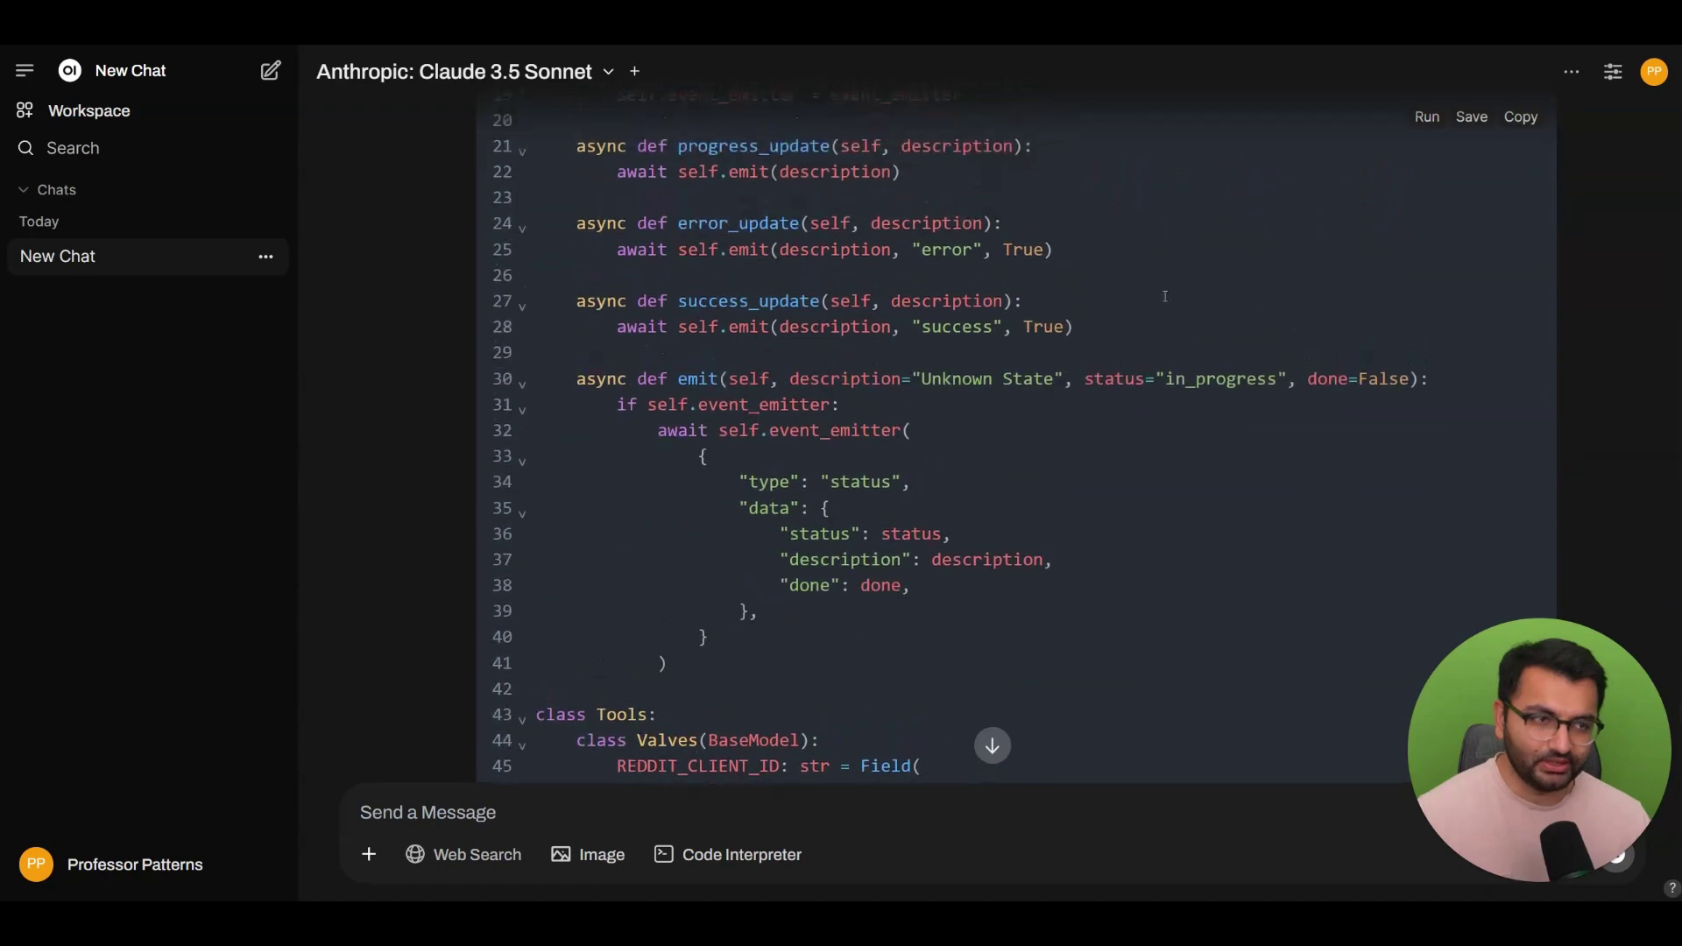
pyautogui.scroll(3, 1186, 301)
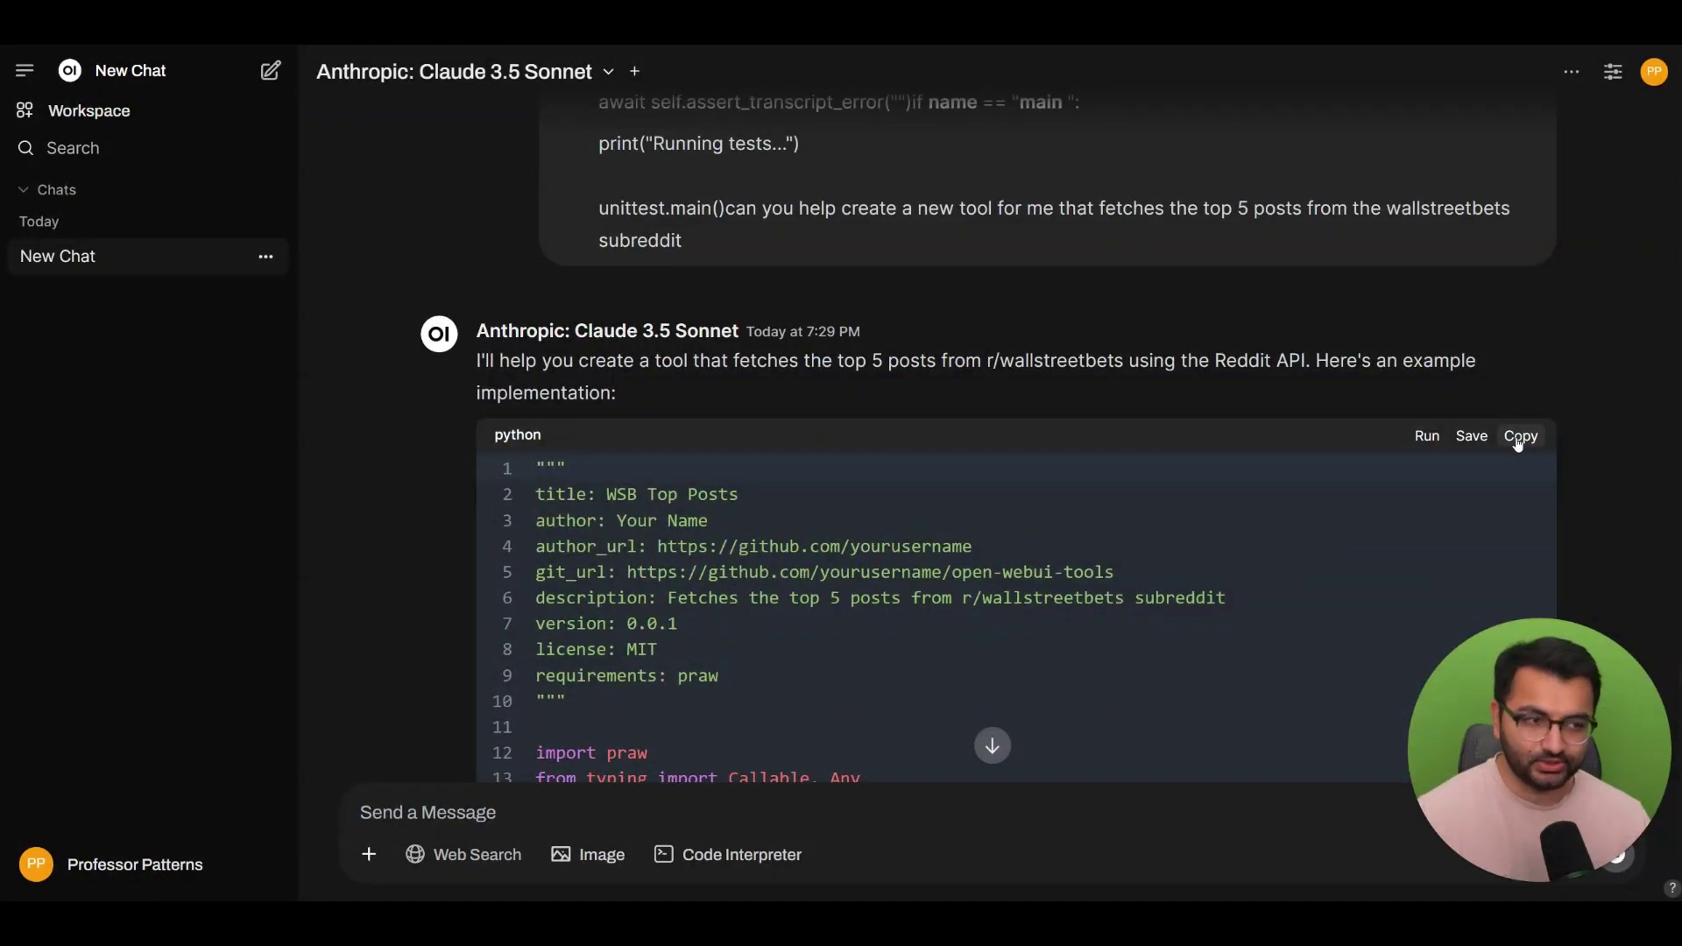
pyautogui.click(138, 865)
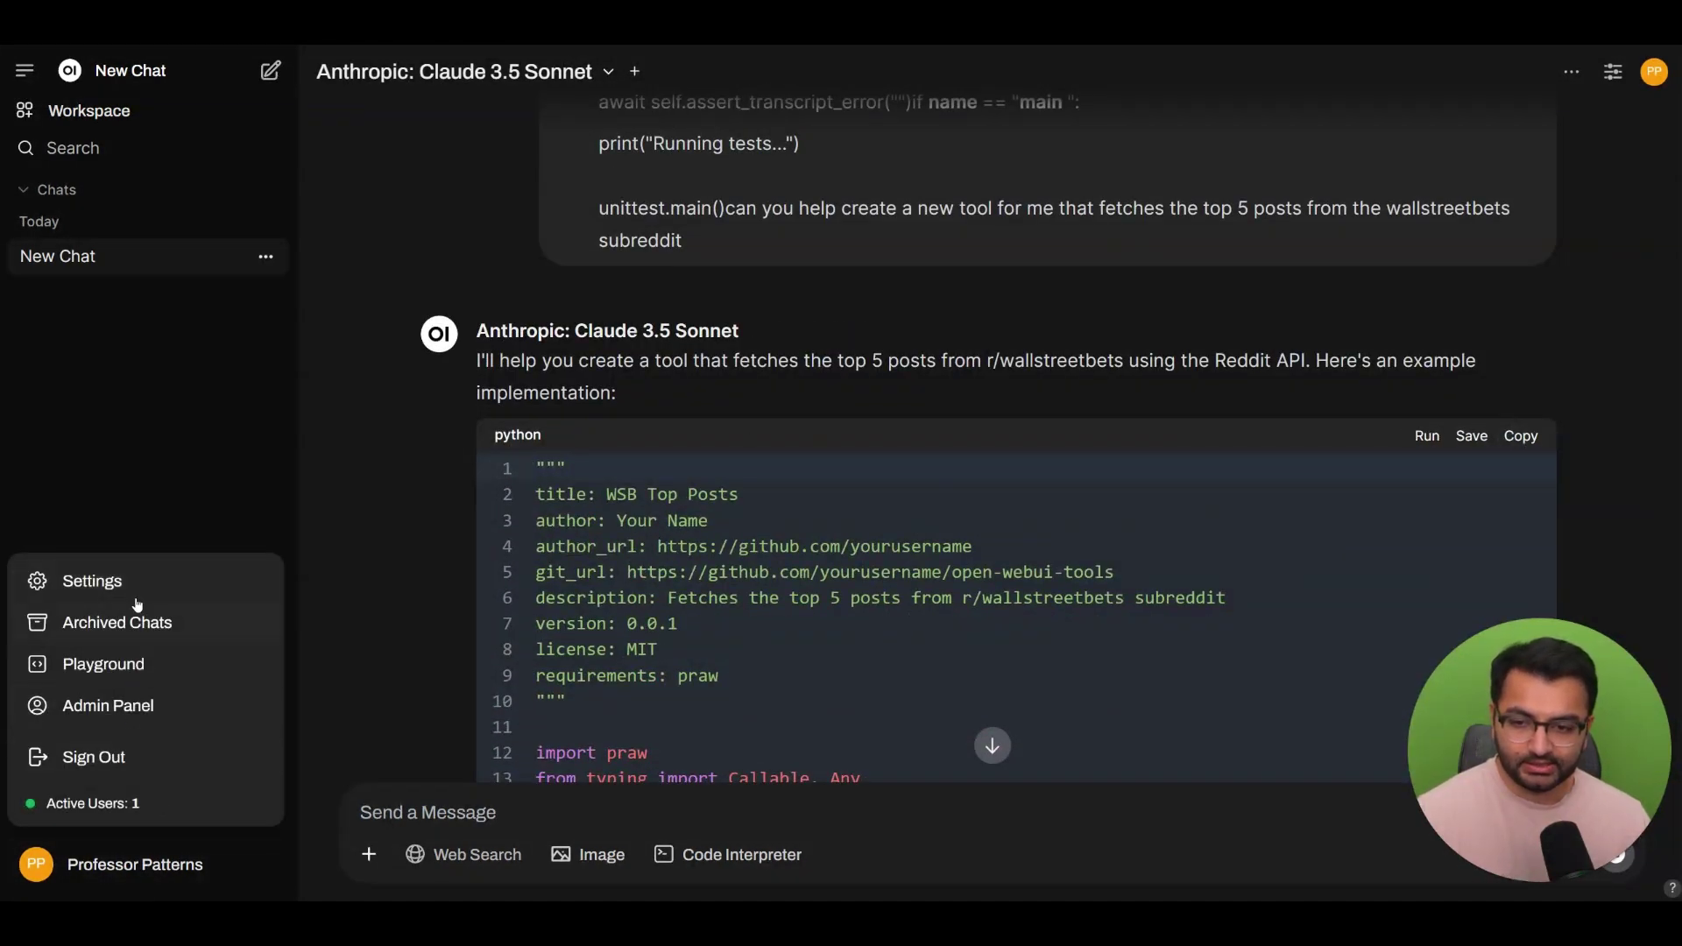
pyautogui.click(138, 592)
pyautogui.press('Escape')
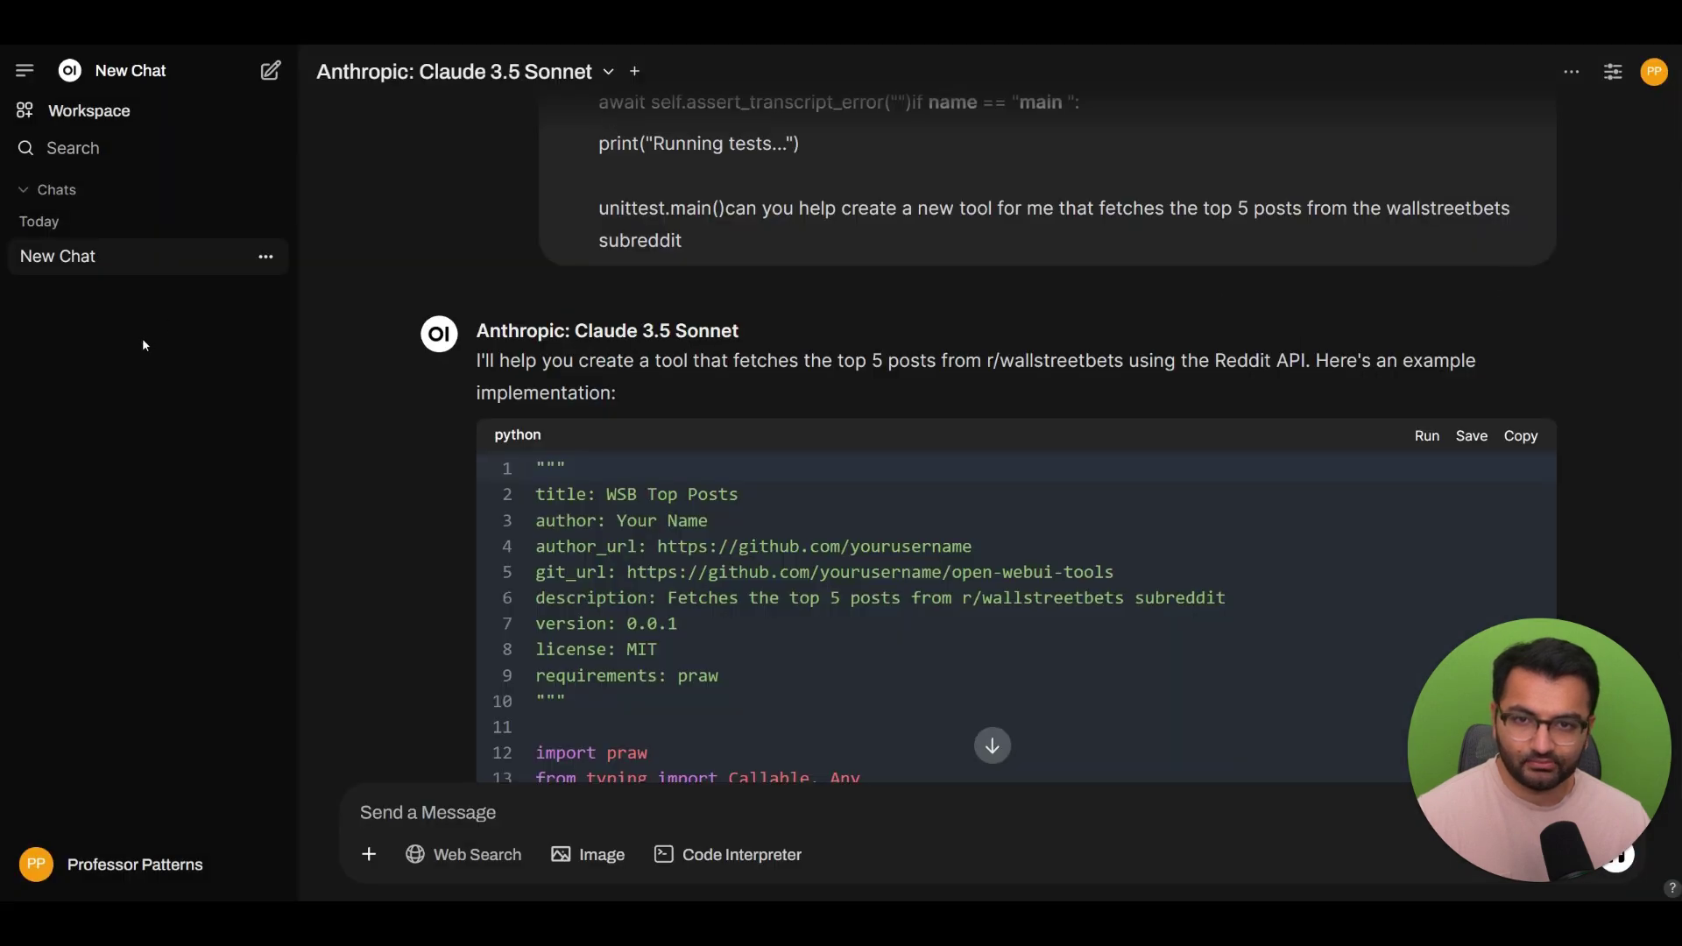
# - Start a new tool in Workspace > Tools and replace the template with the copied WSB script
pyautogui.click(89, 110)
pyautogui.click(600, 69)
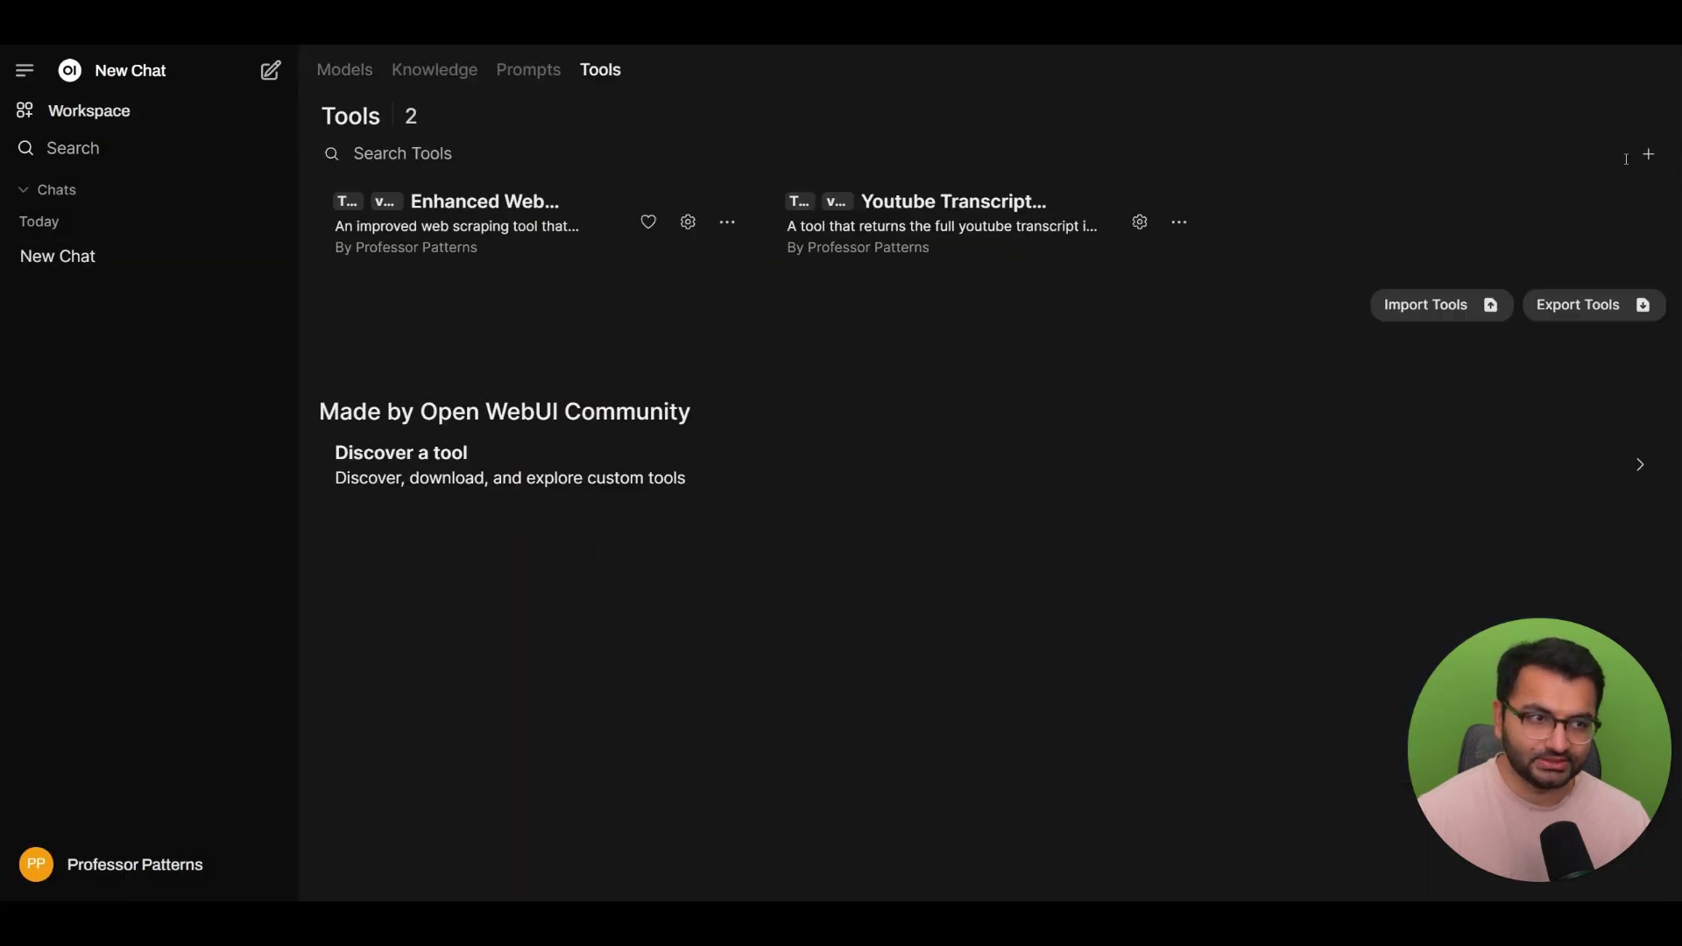
pyautogui.click(1647, 154)
pyautogui.hotkey('ctrl', 'a')
pyautogui.hotkey('ctrl', 'v')
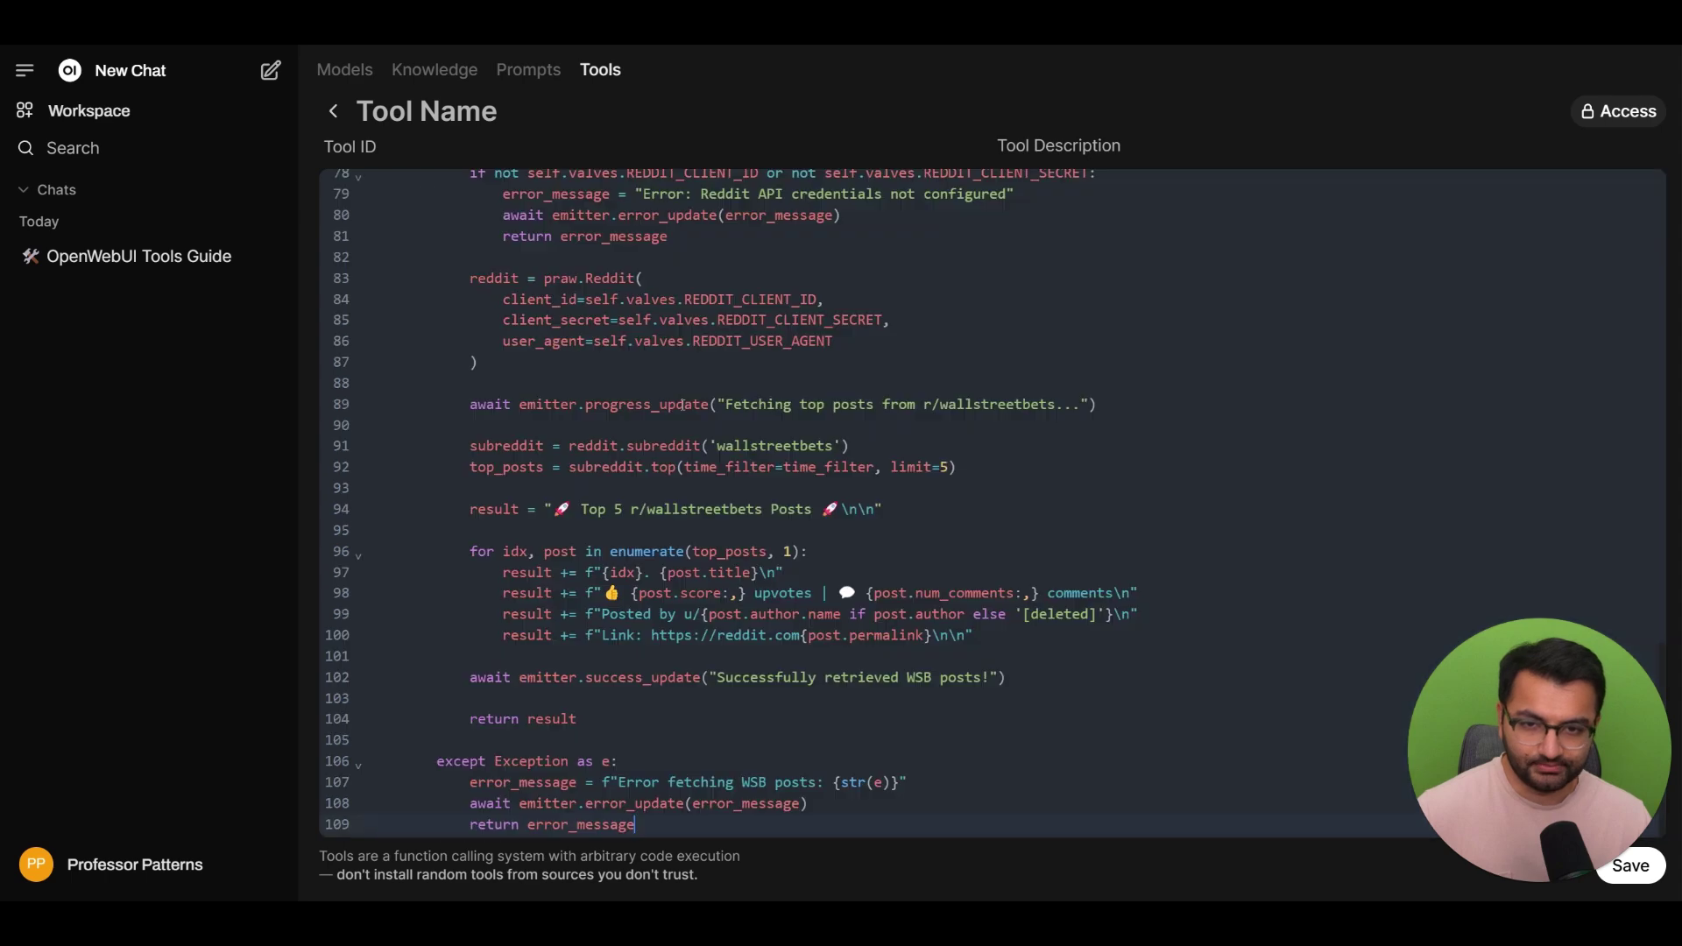
pyautogui.scroll(15, 675, 646)
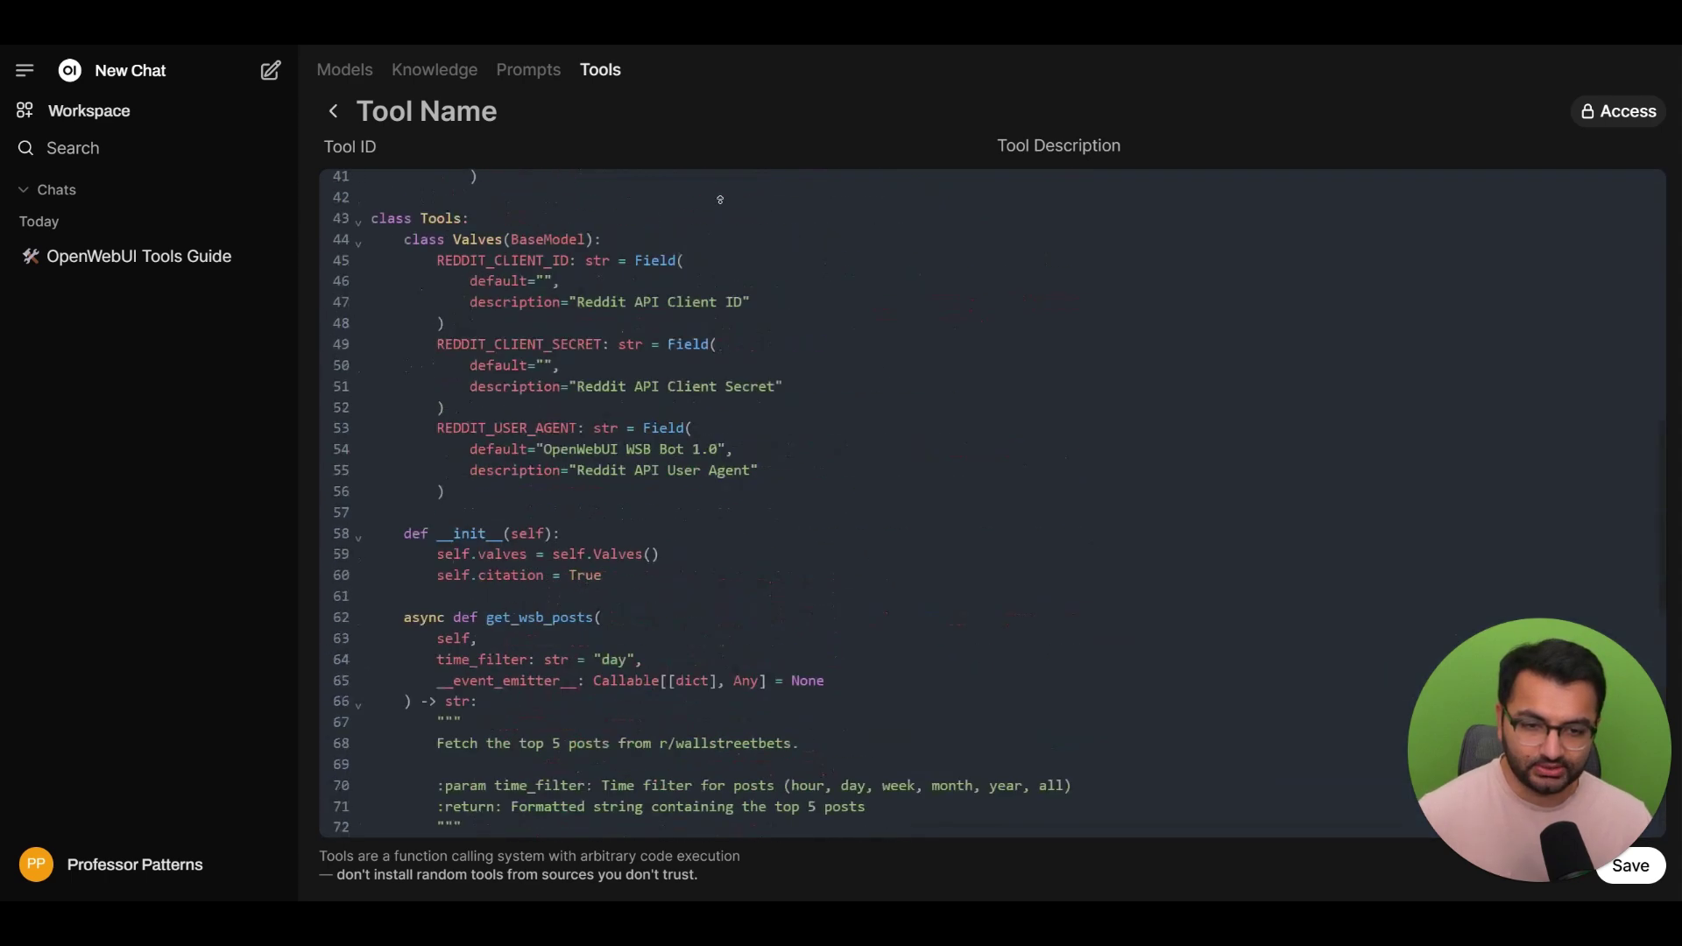
# - Name the tool 'wallstretbets' with description 'grabstop5postsfromwsb', then save and confirm
pyautogui.click(360, 103)
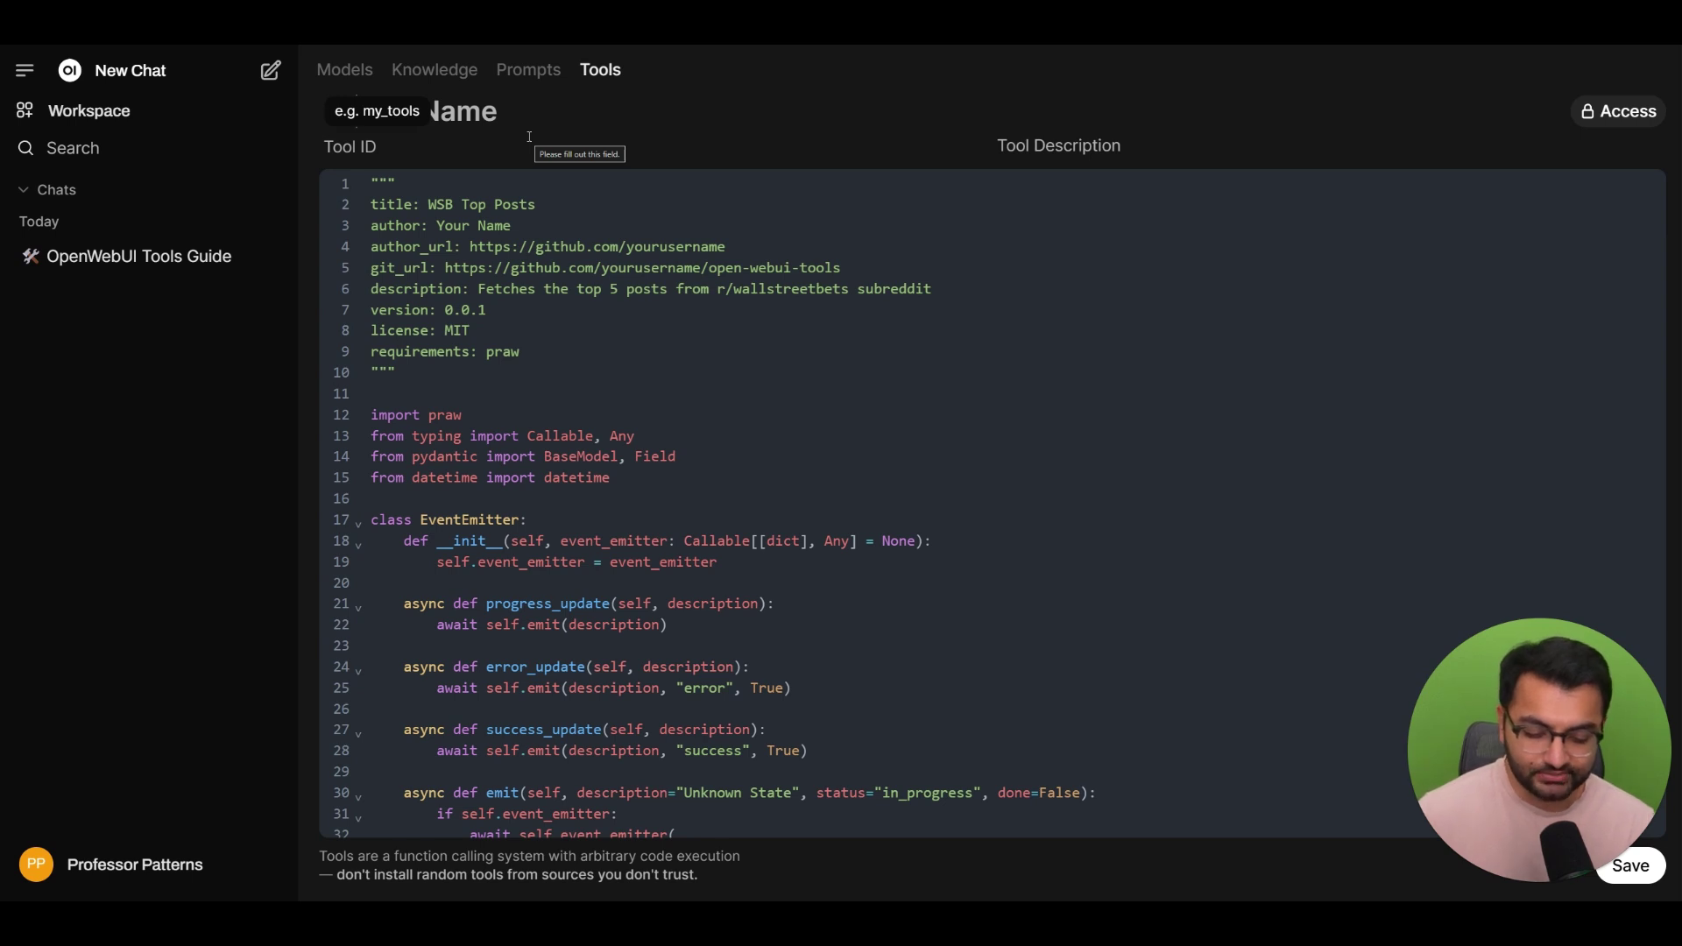
pyautogui.write('wallstretbe')
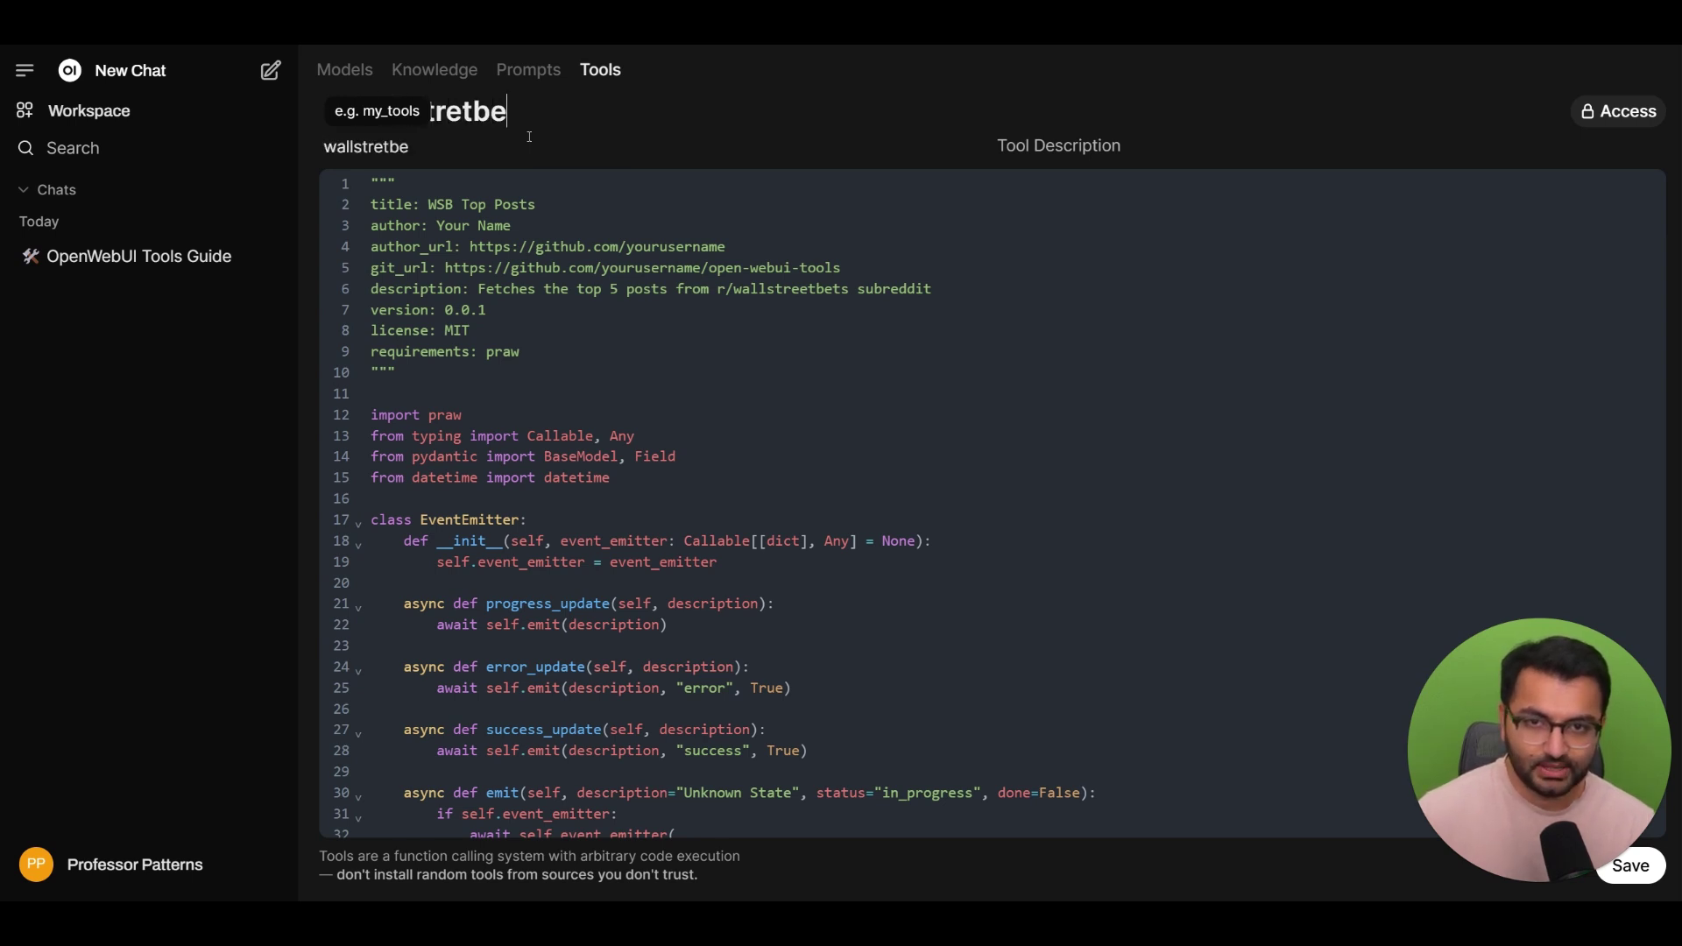
pyautogui.write('ts')
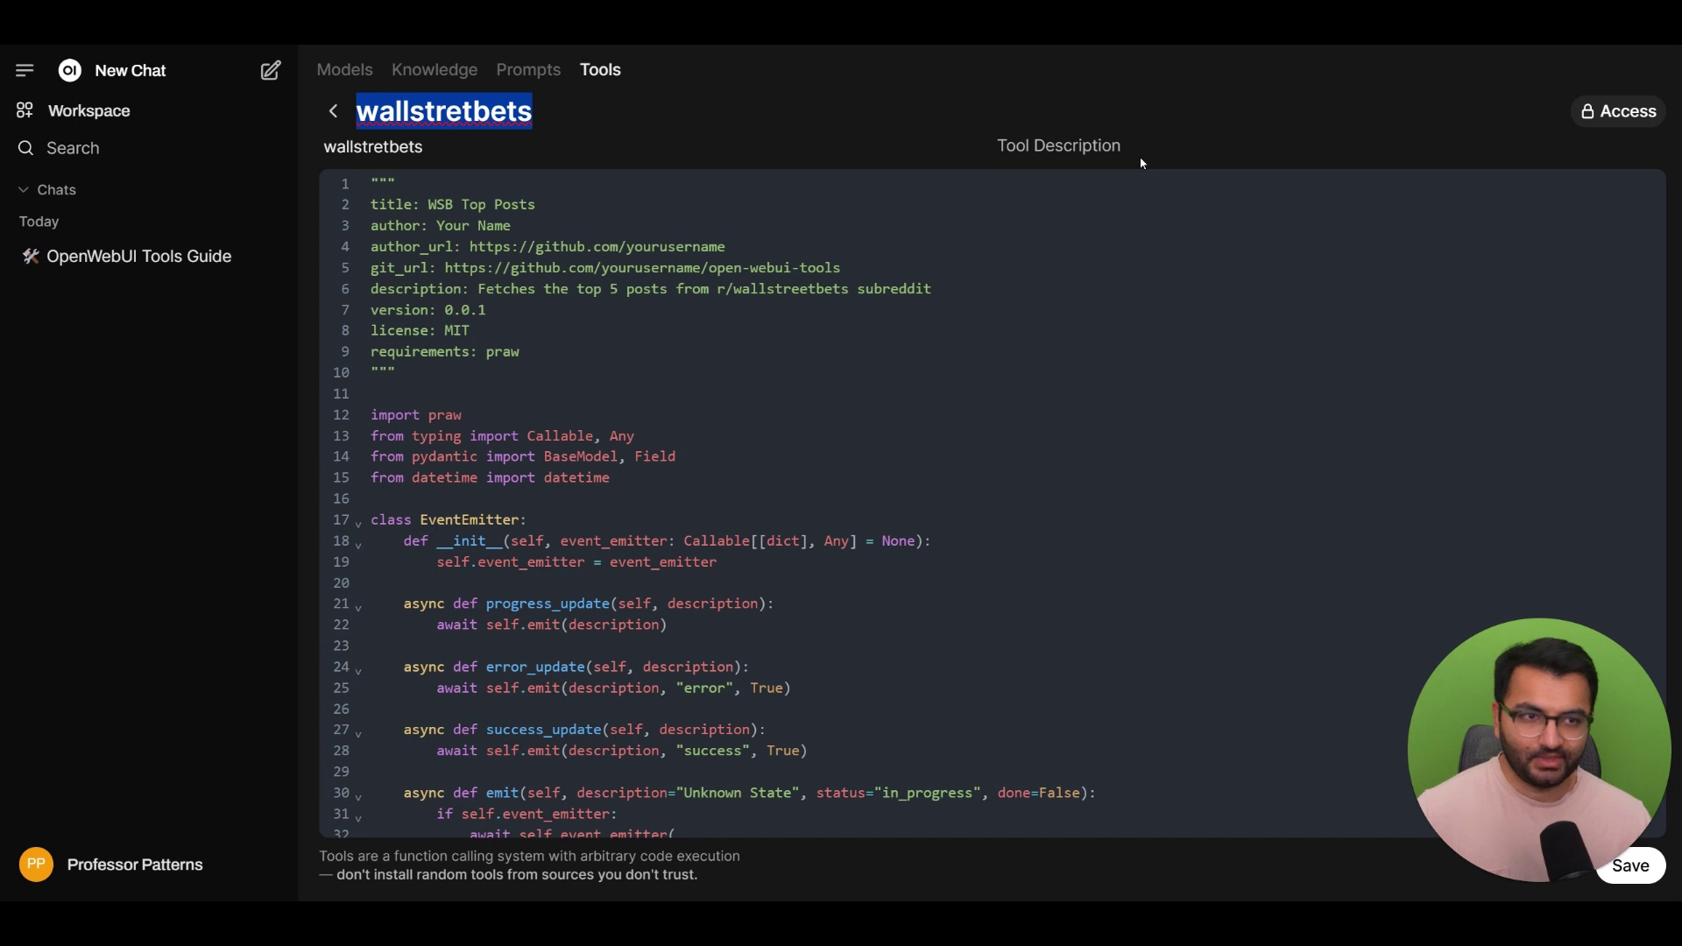
pyautogui.click(1141, 155)
pyautogui.write('g')
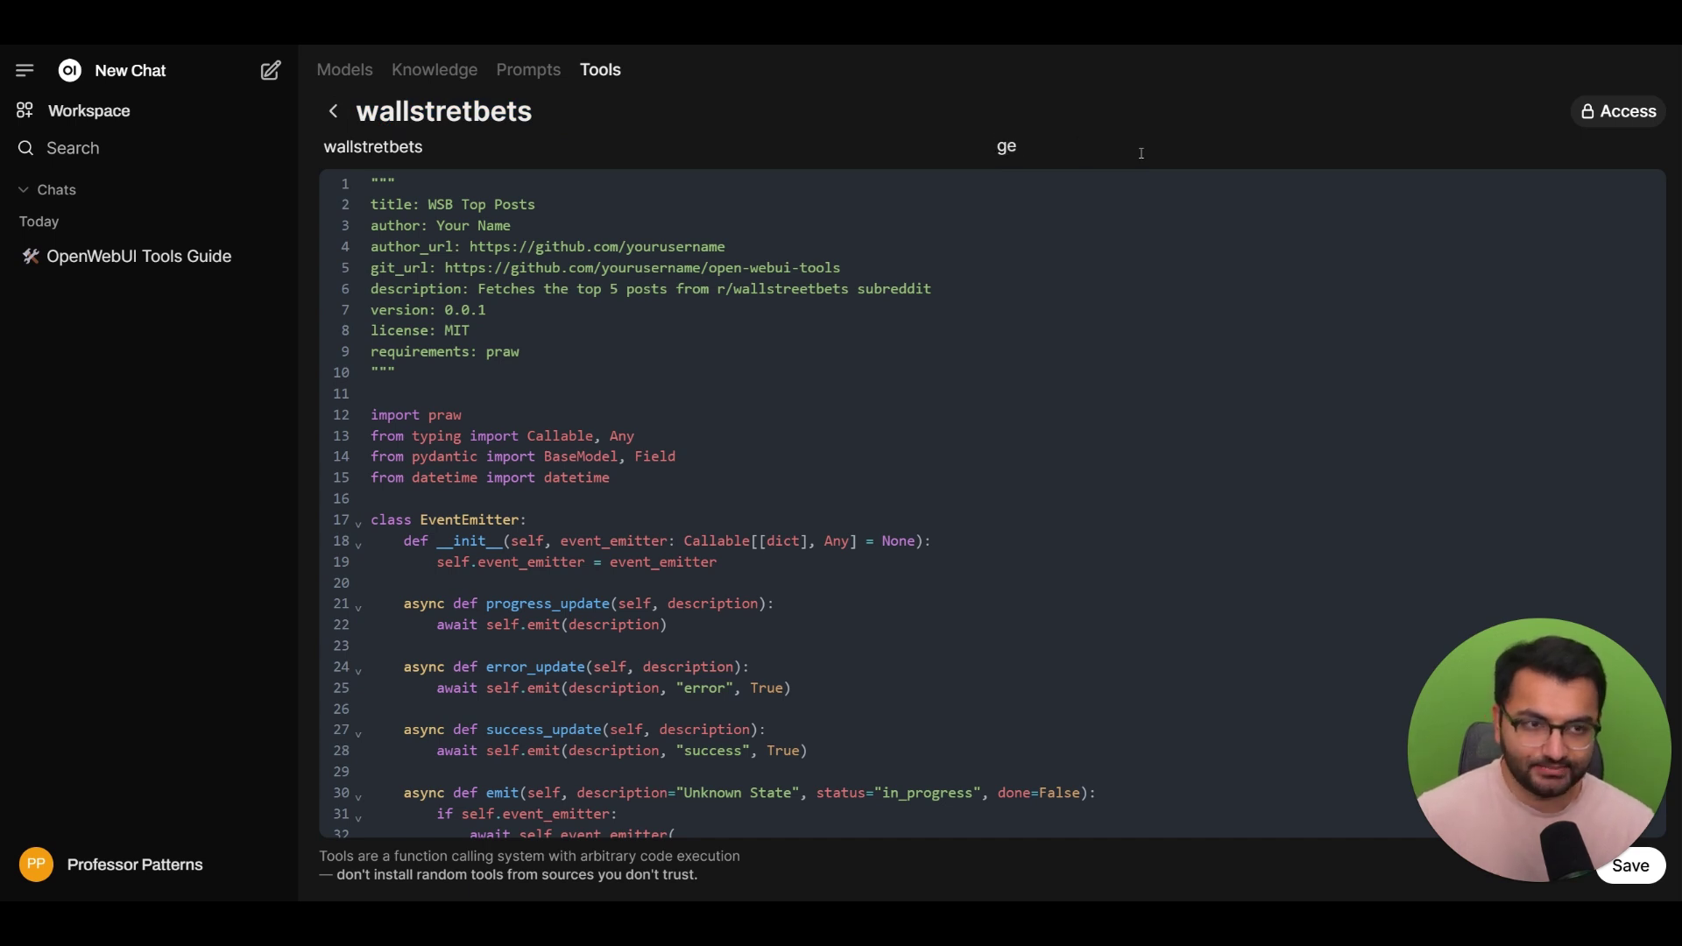
pyautogui.write('rabstop5postsfr')
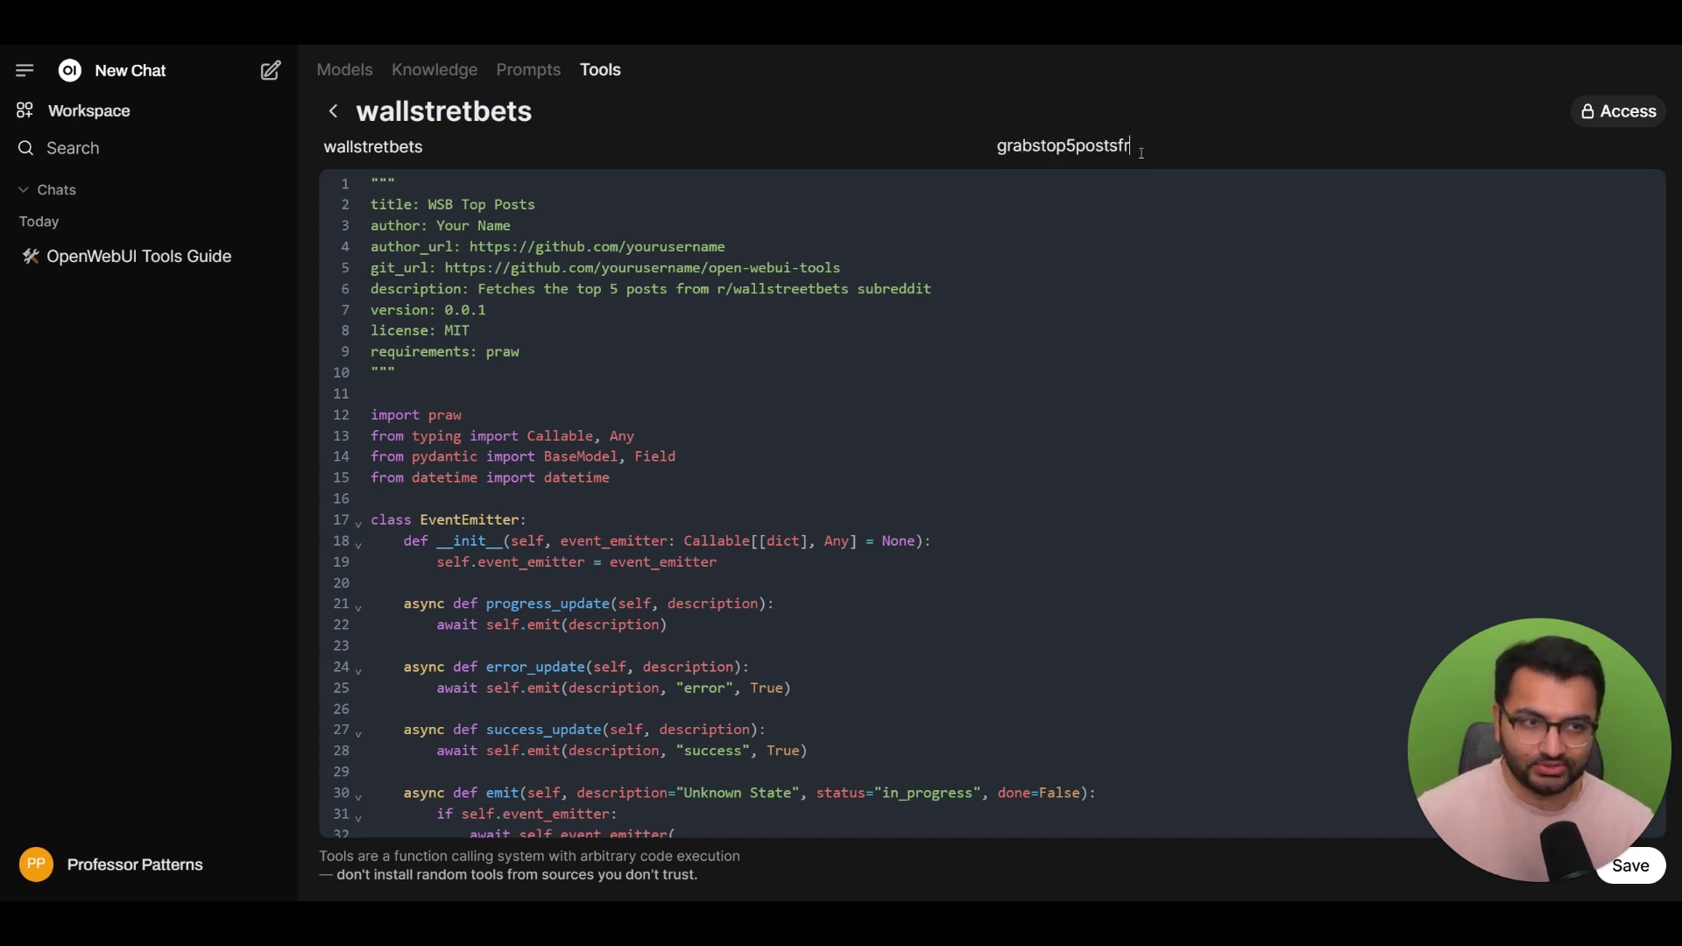
pyautogui.write('omwsb')
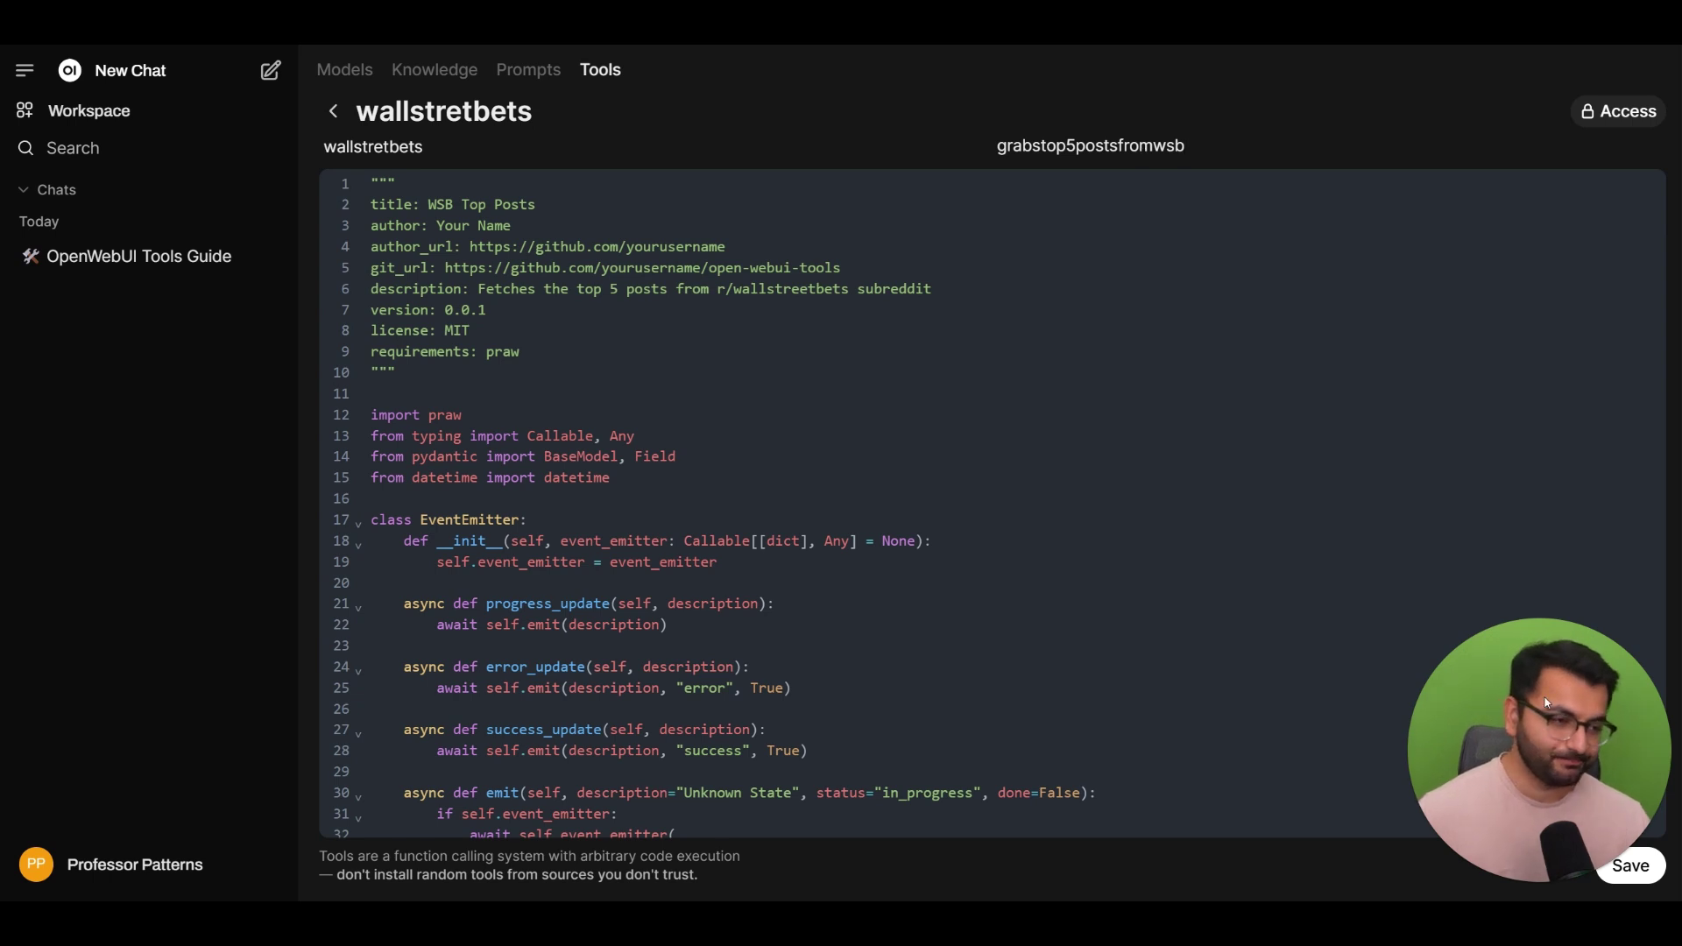
pyautogui.click(1616, 868)
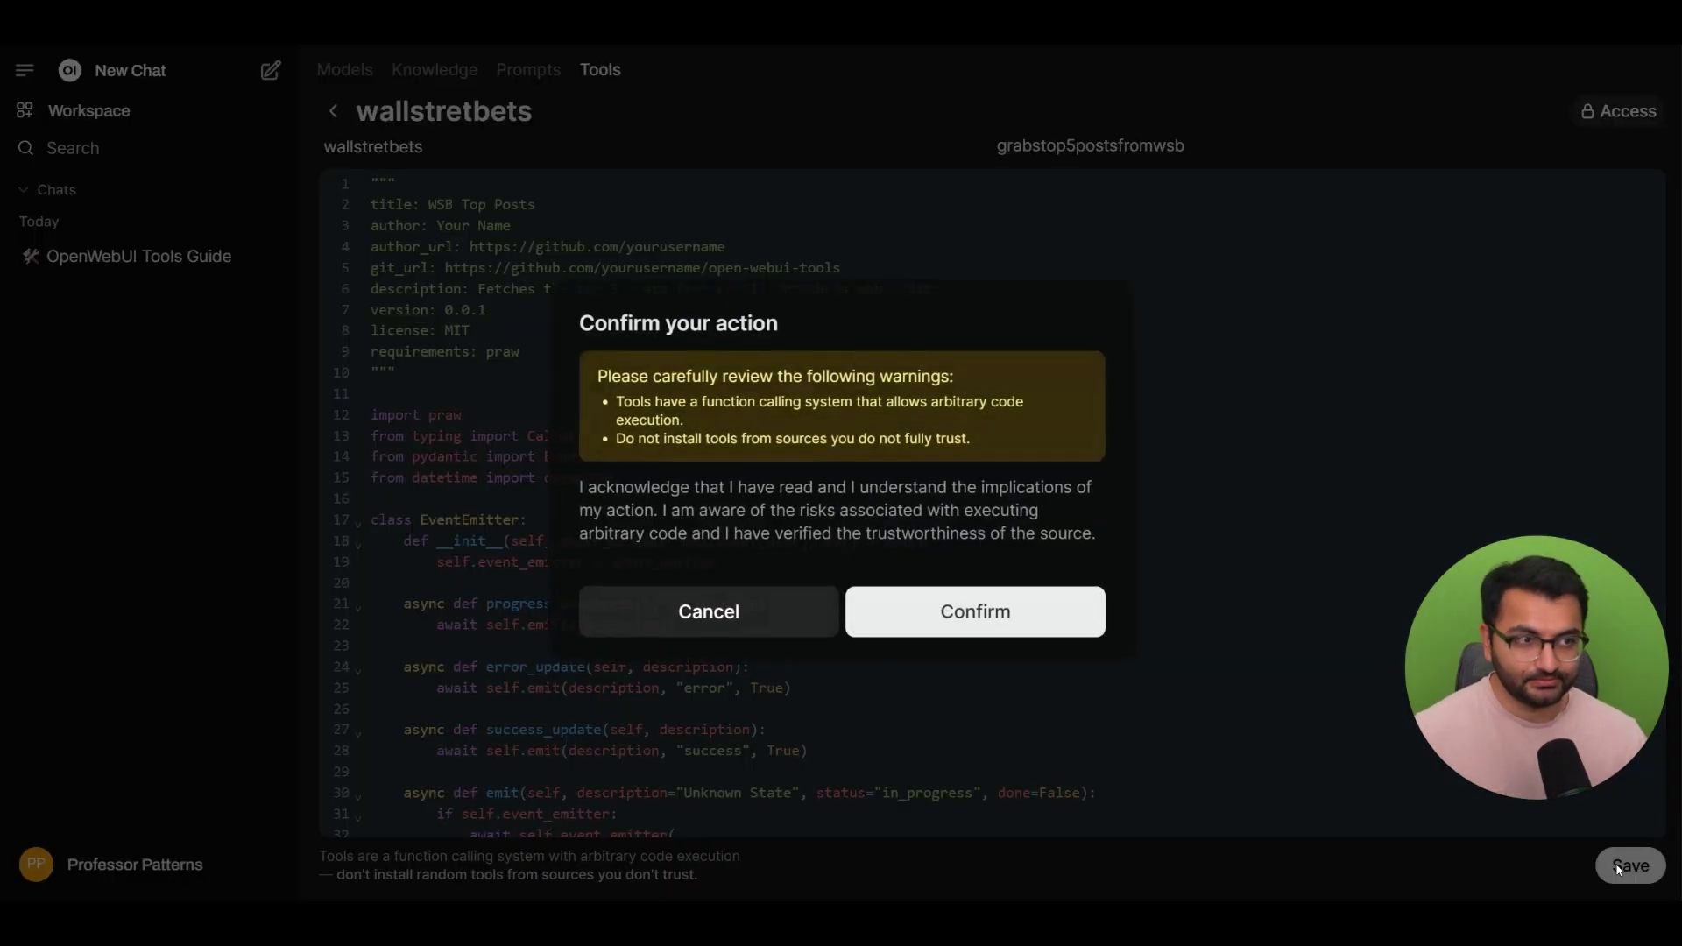
pyautogui.click(995, 620)
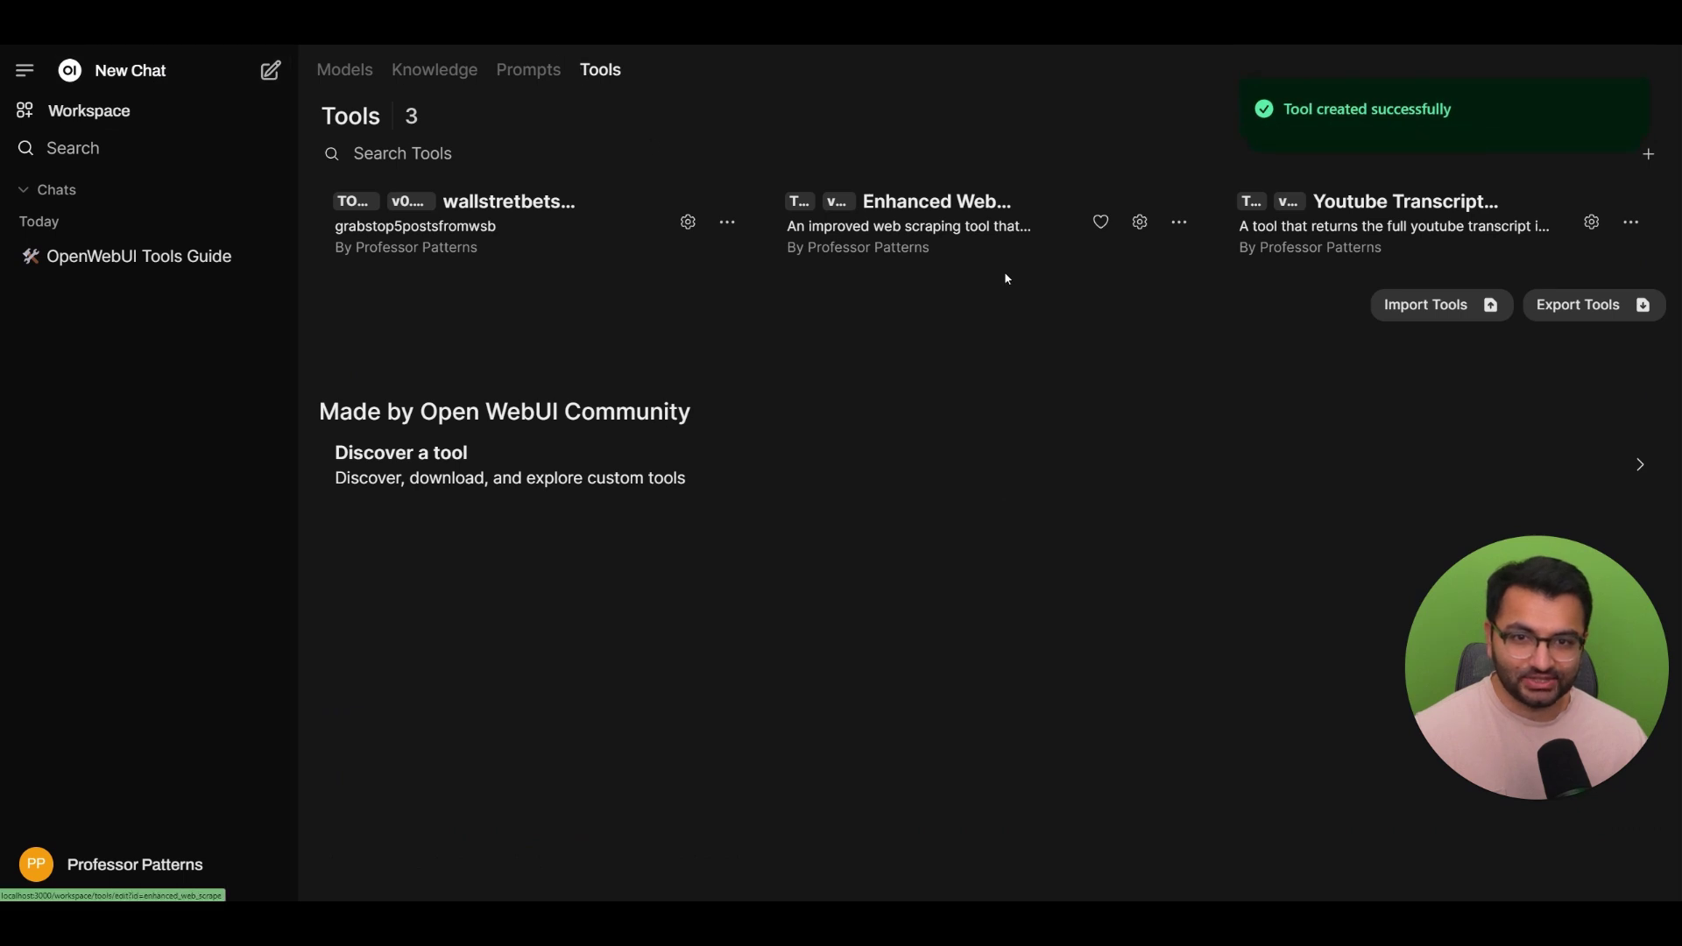
pyautogui.click(688, 221)
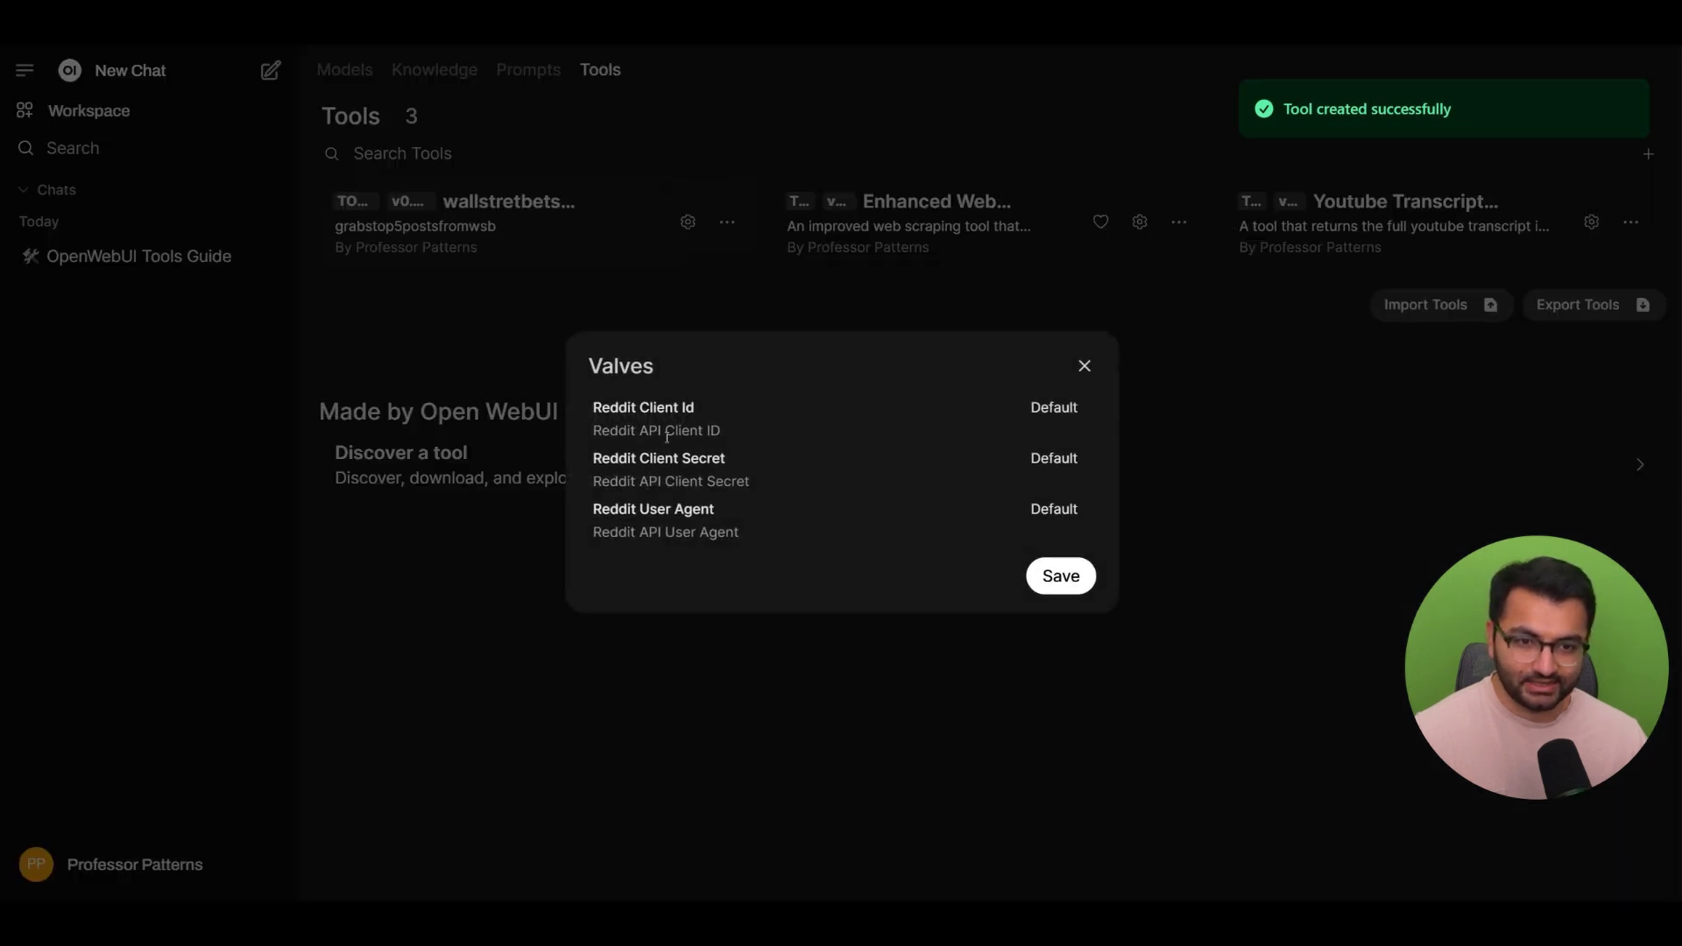
pyautogui.moveTo(693, 408); pyautogui.dragTo(635, 408)
pyautogui.click(703, 481)
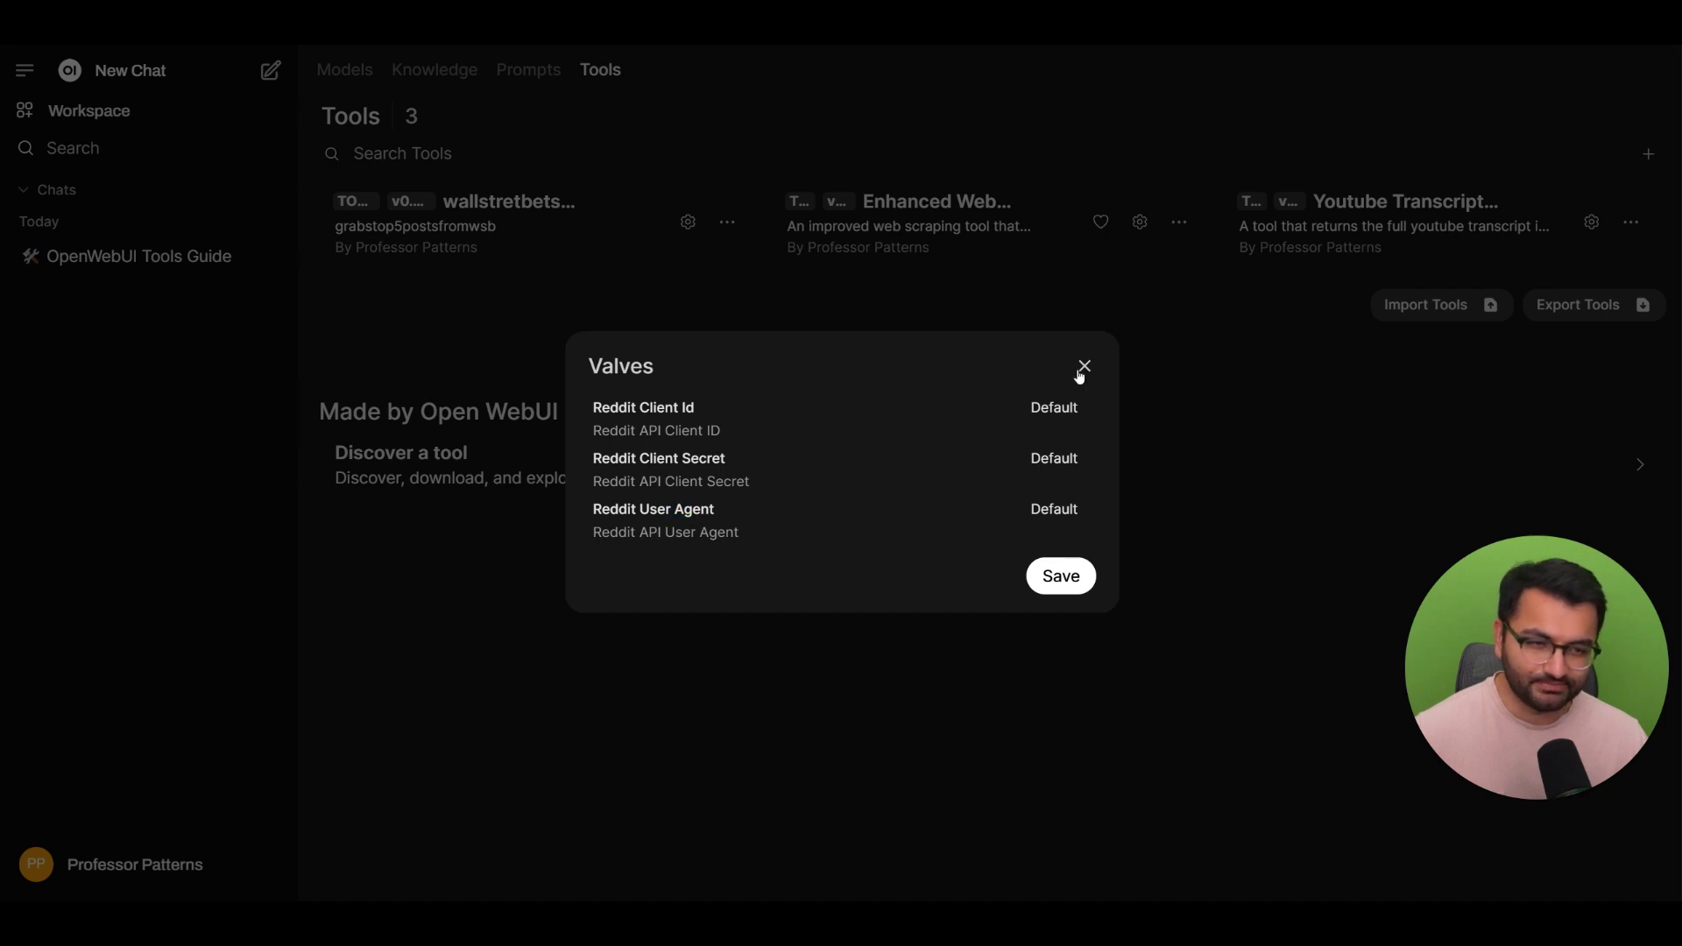
pyautogui.click(1054, 510)
pyautogui.click(1052, 430)
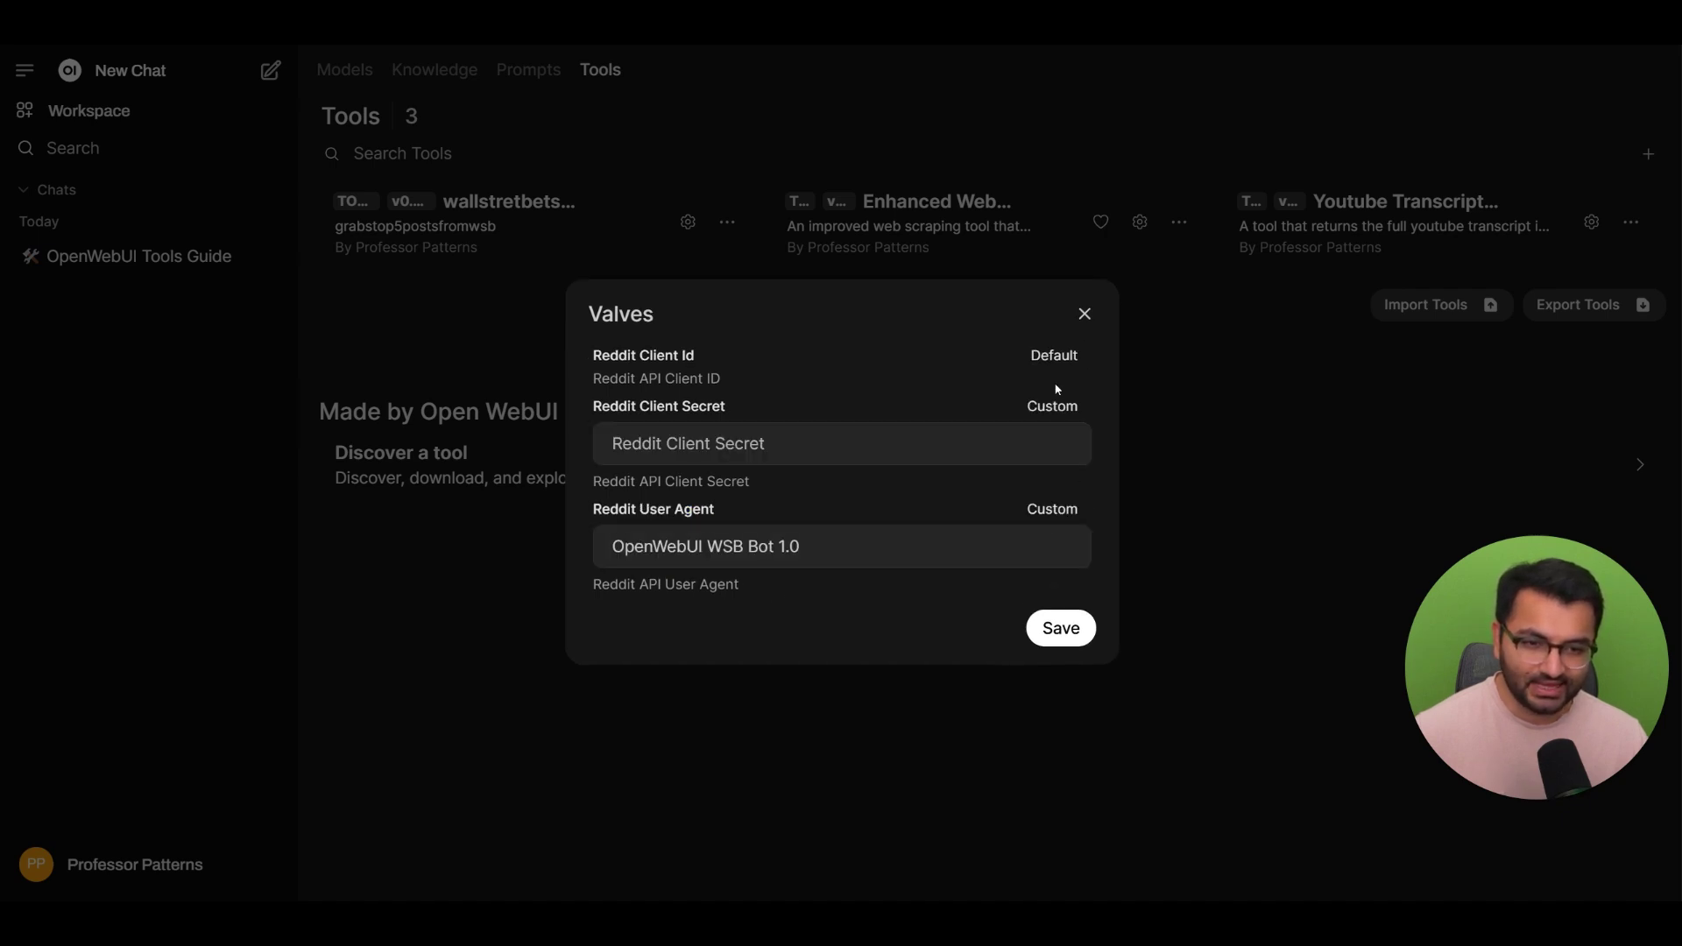
pyautogui.click(1054, 356)
pyautogui.click(1084, 289)
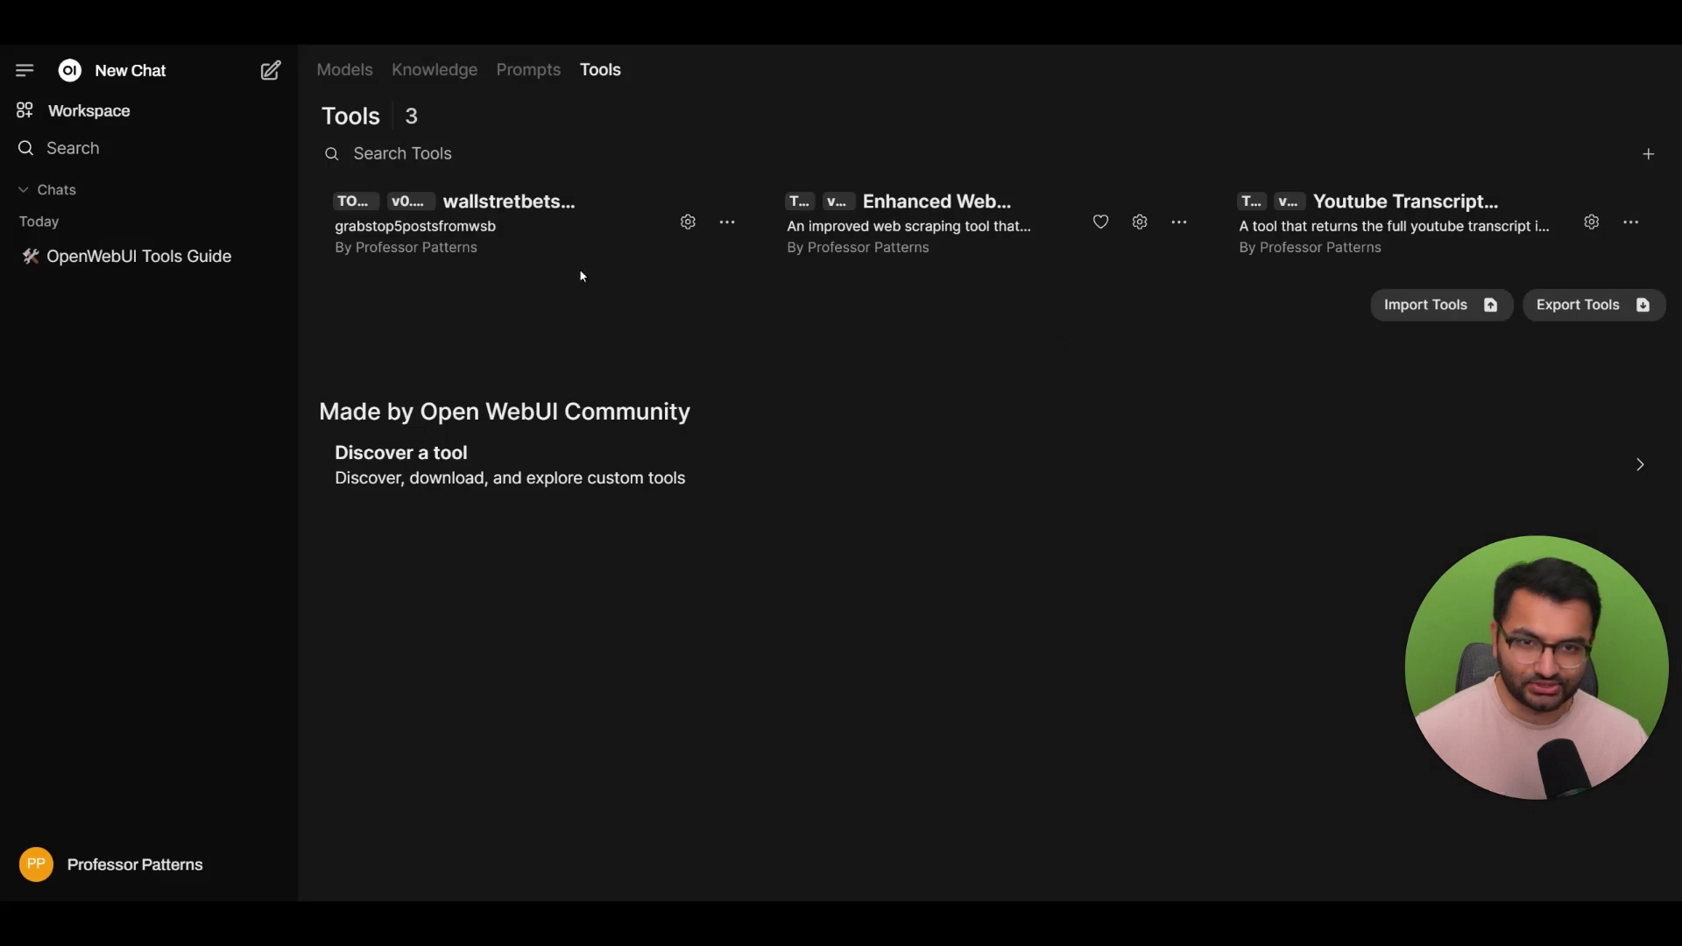
# - Start a new chat with the wallstretbets tool enabled
pyautogui.click(159, 74)
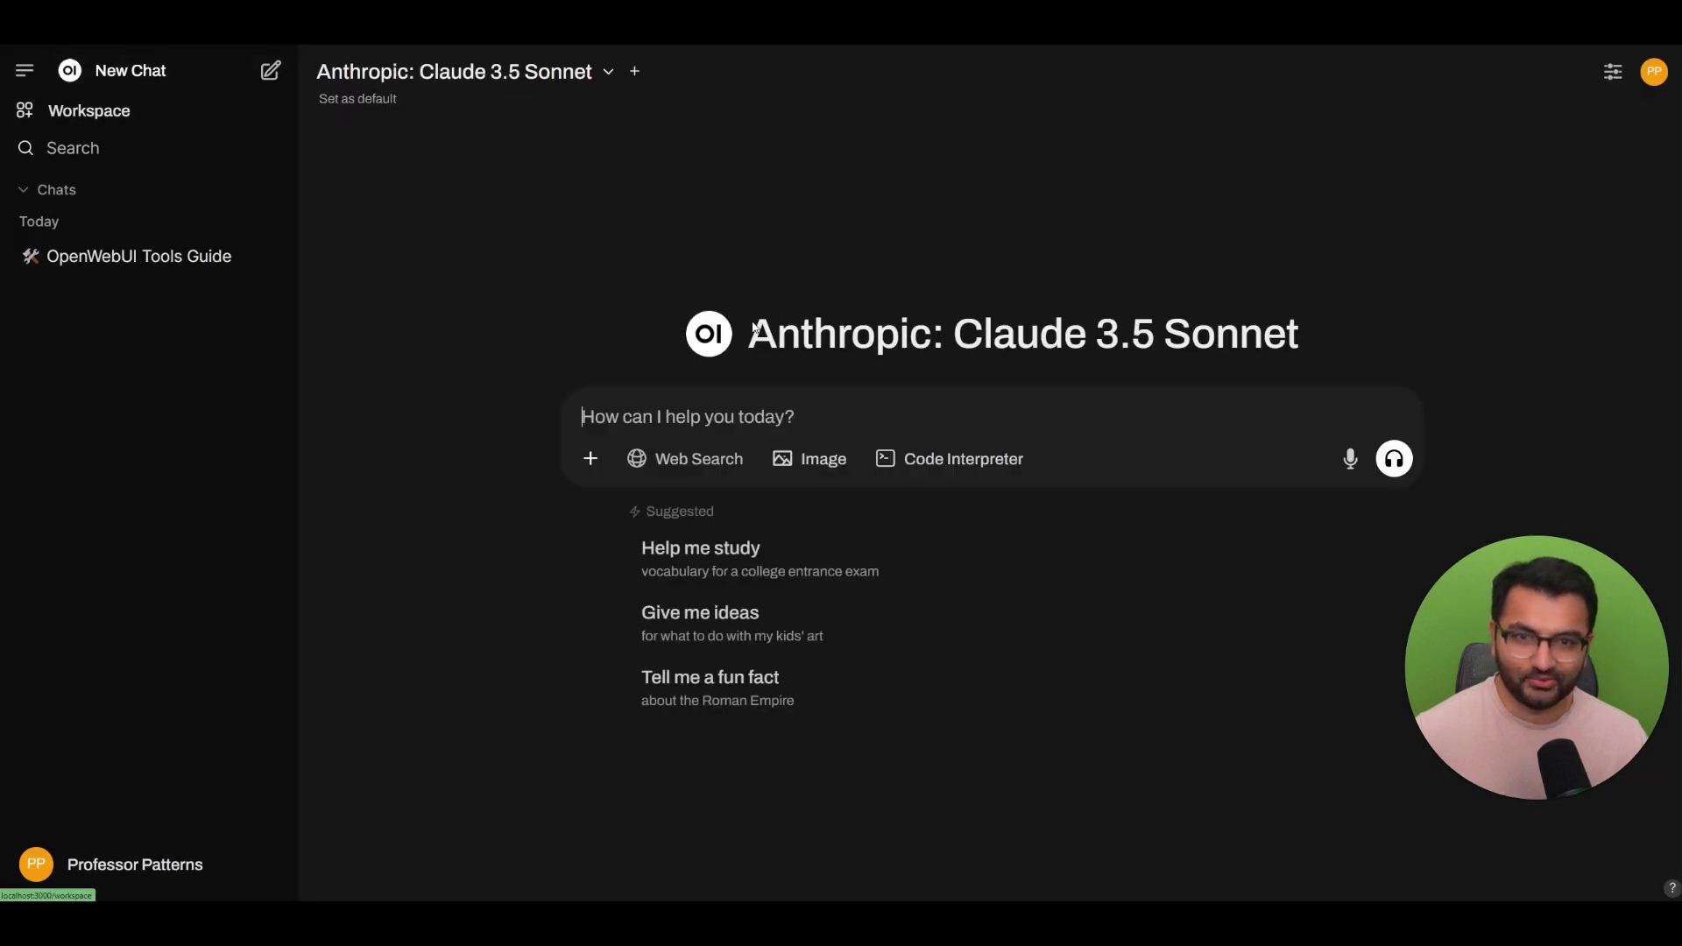
pyautogui.click(583, 473)
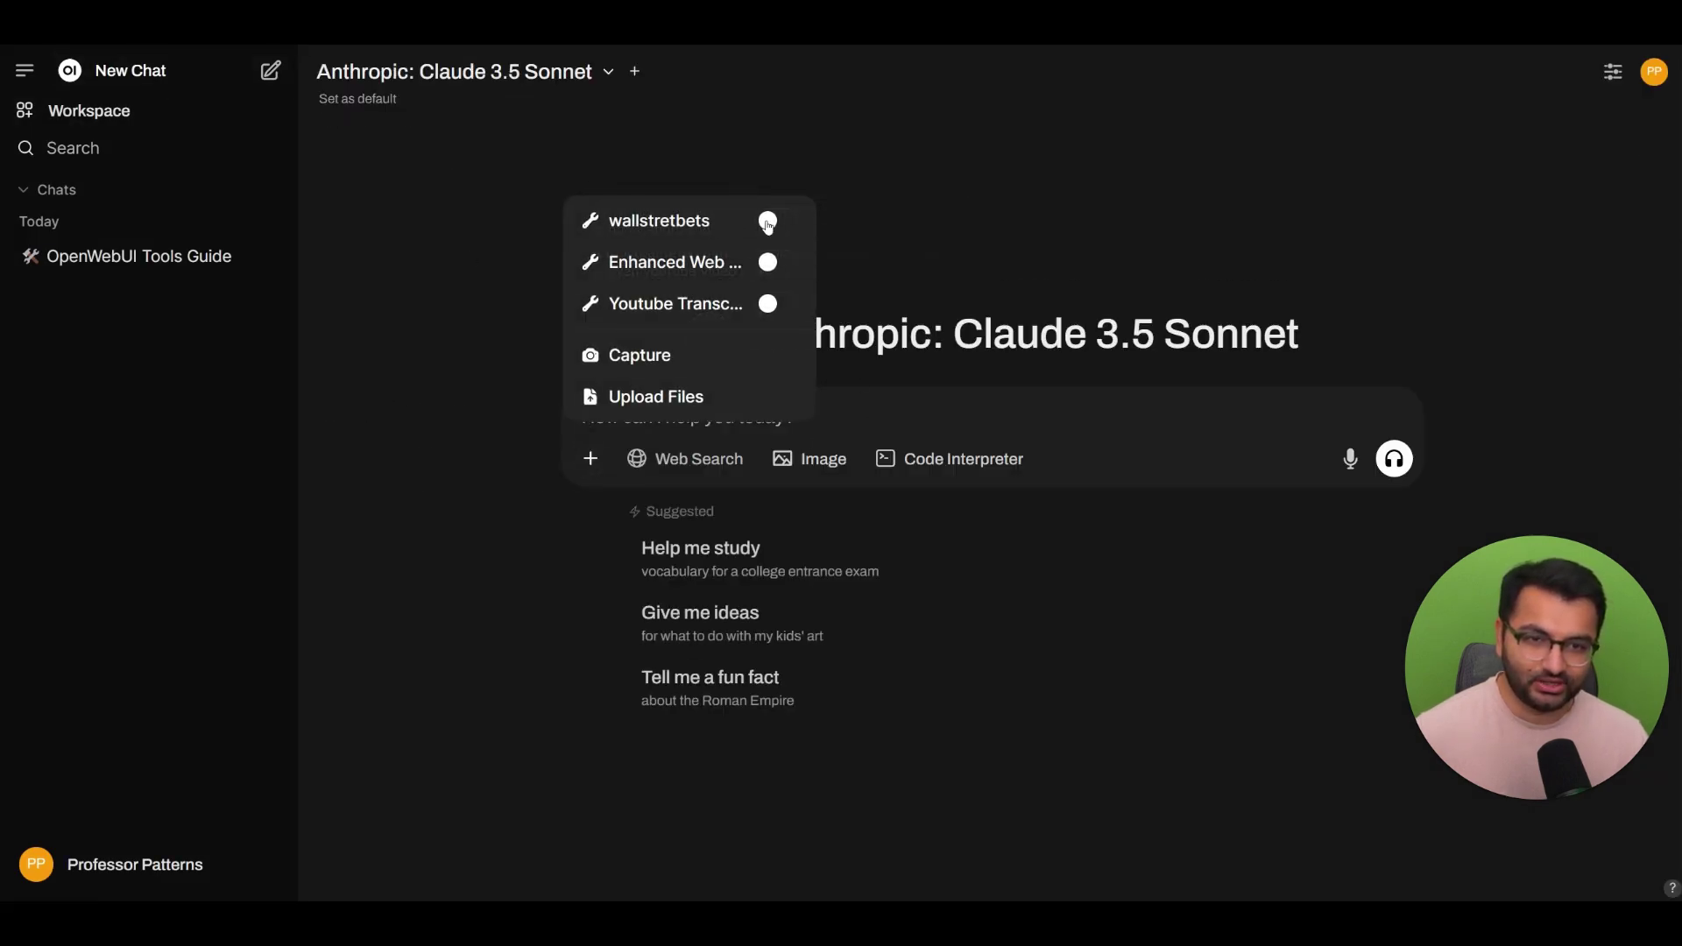
pyautogui.click(767, 221)
pyautogui.click(937, 172)
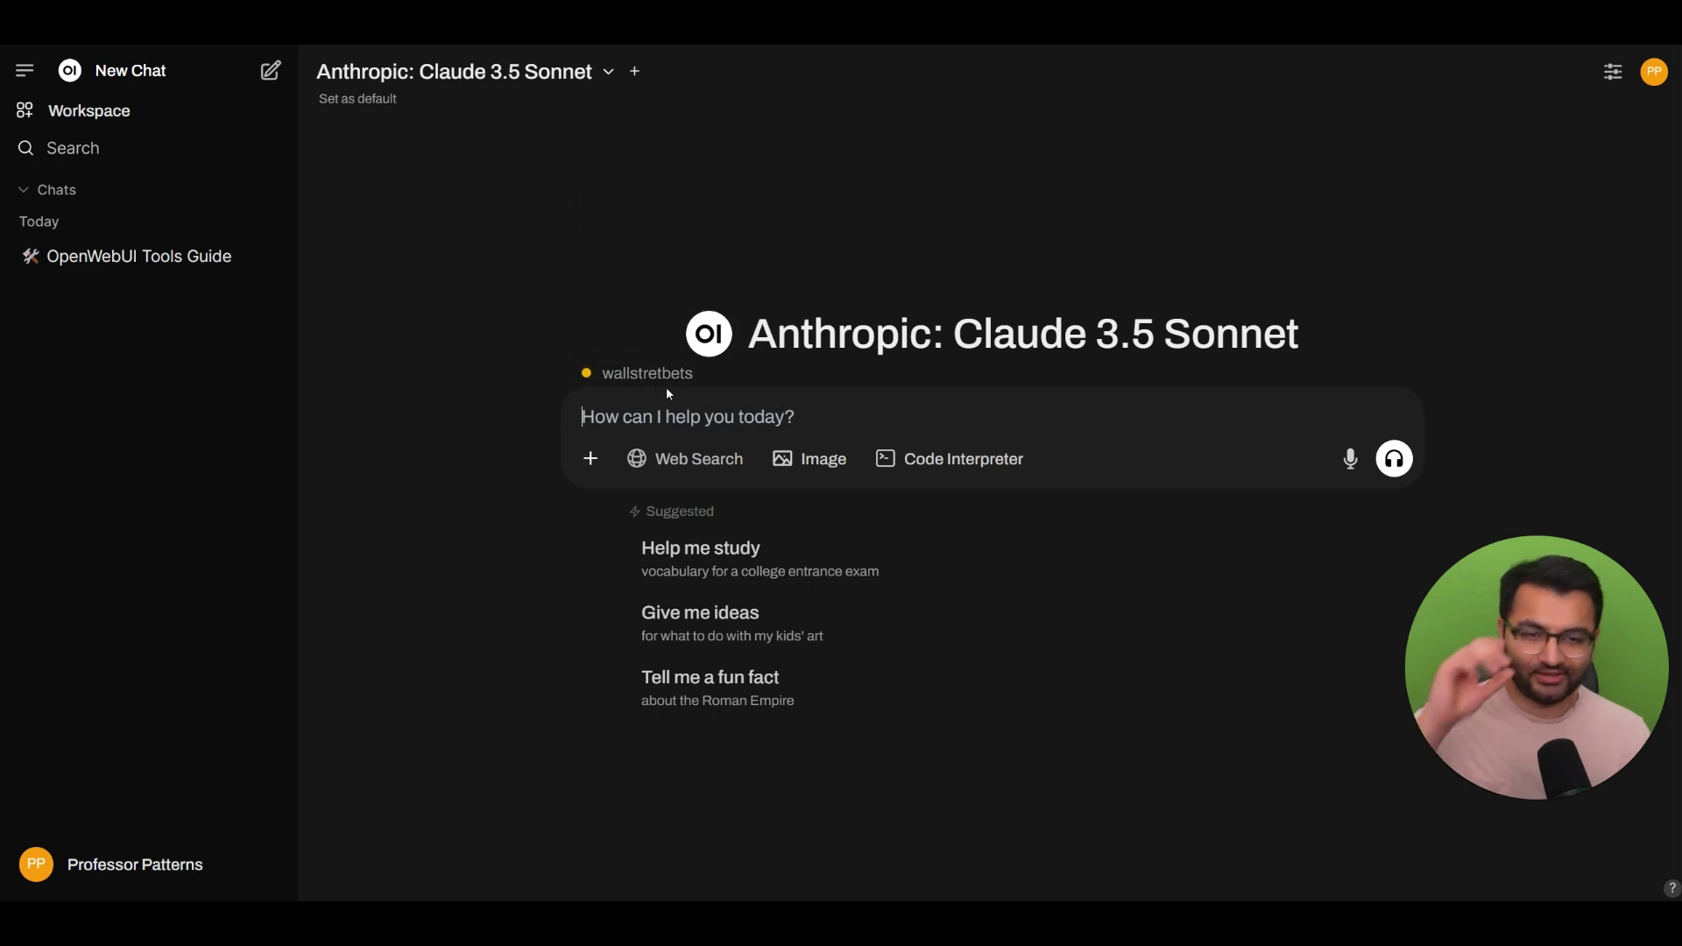
# - Ask 'what are the top 5 posts today?' and select the resulting Reddit credentials error
pyautogui.write('wh')
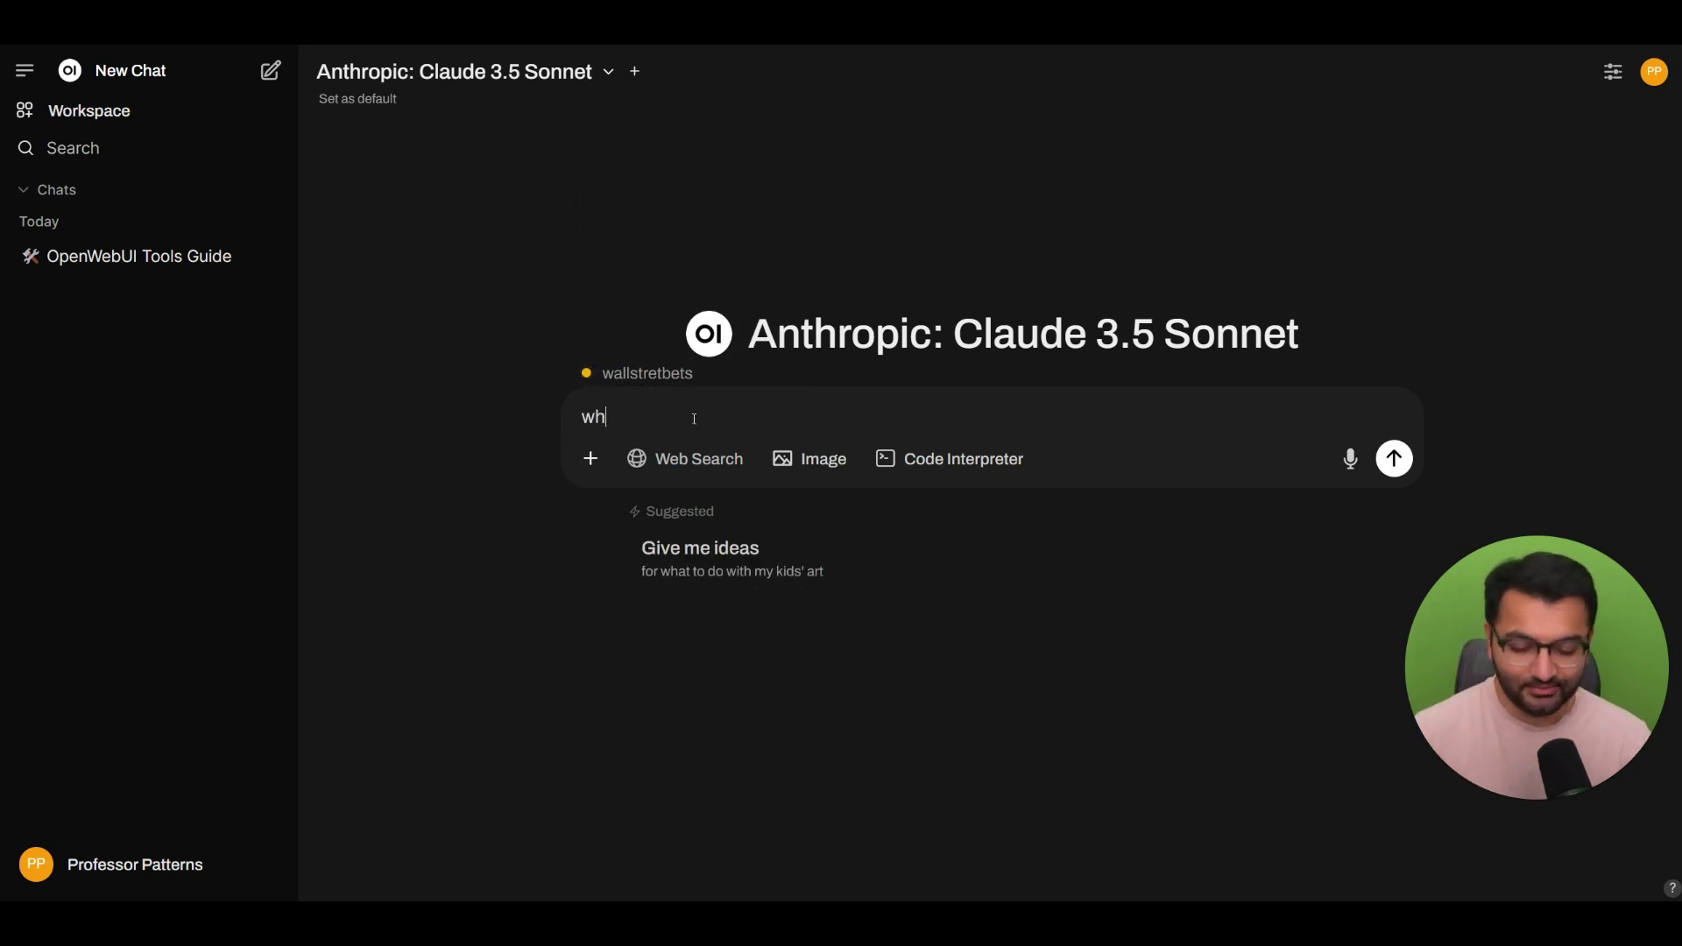
pyautogui.write('at are the top 5 posts today?')
pyautogui.press('Return')
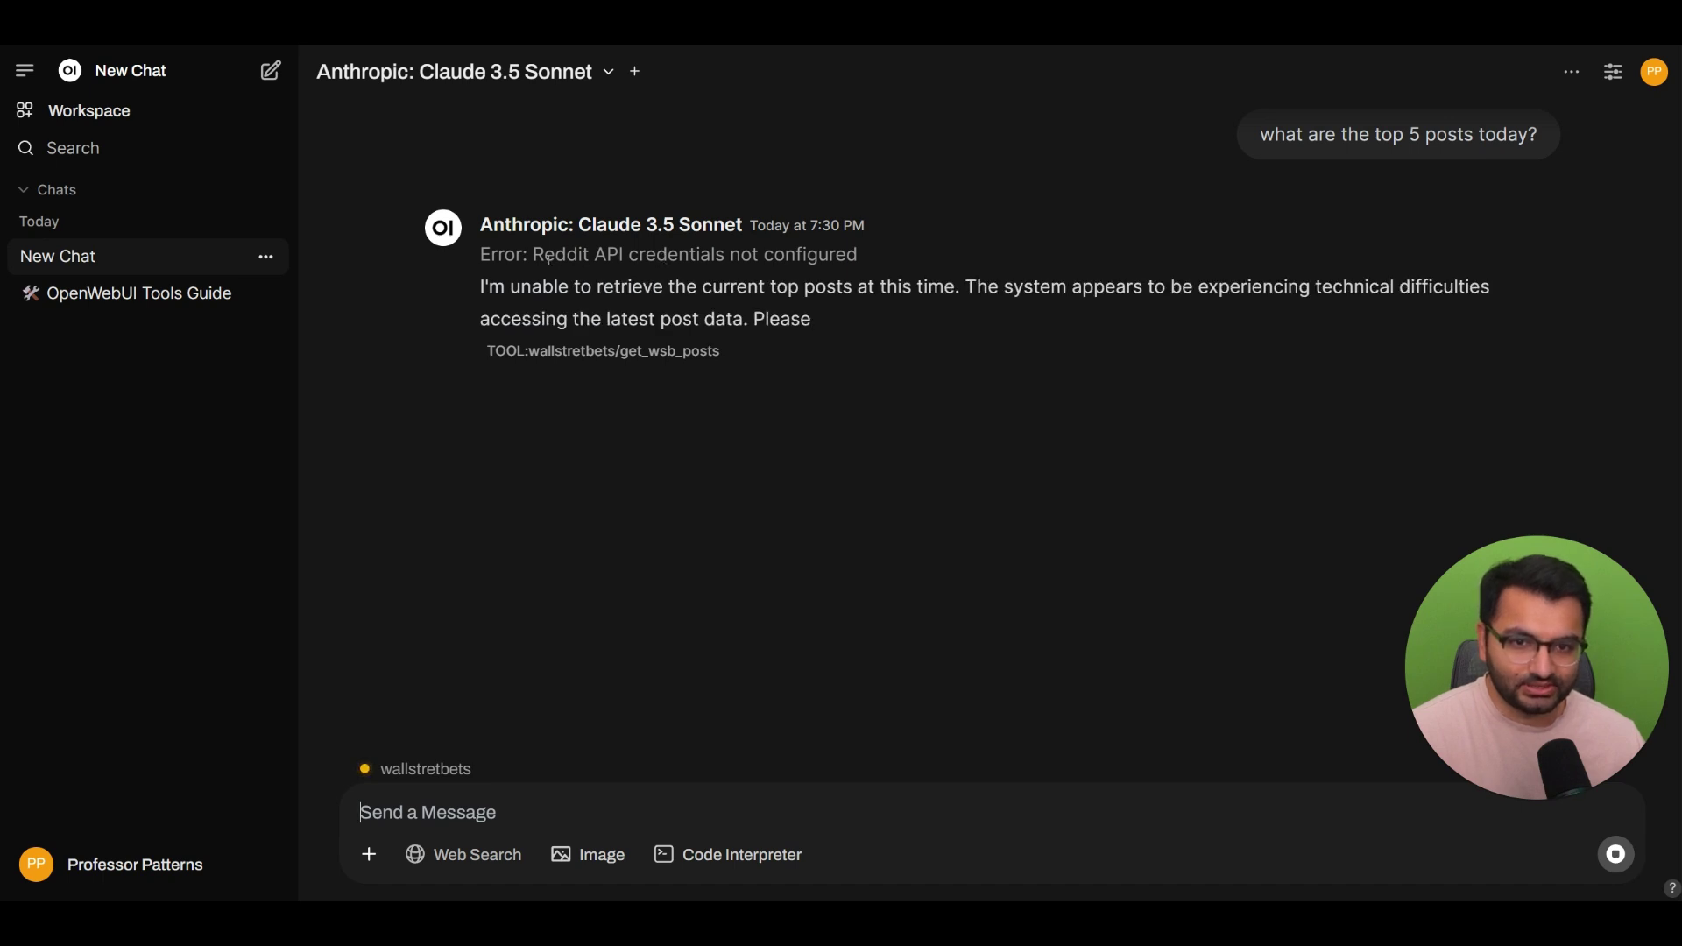
pyautogui.moveTo(544, 256); pyautogui.dragTo(1001, 319)
# - Send the request for an API-free tool and review Claude's Text Analysis tool description and code
pyautogui.click(1000, 314)
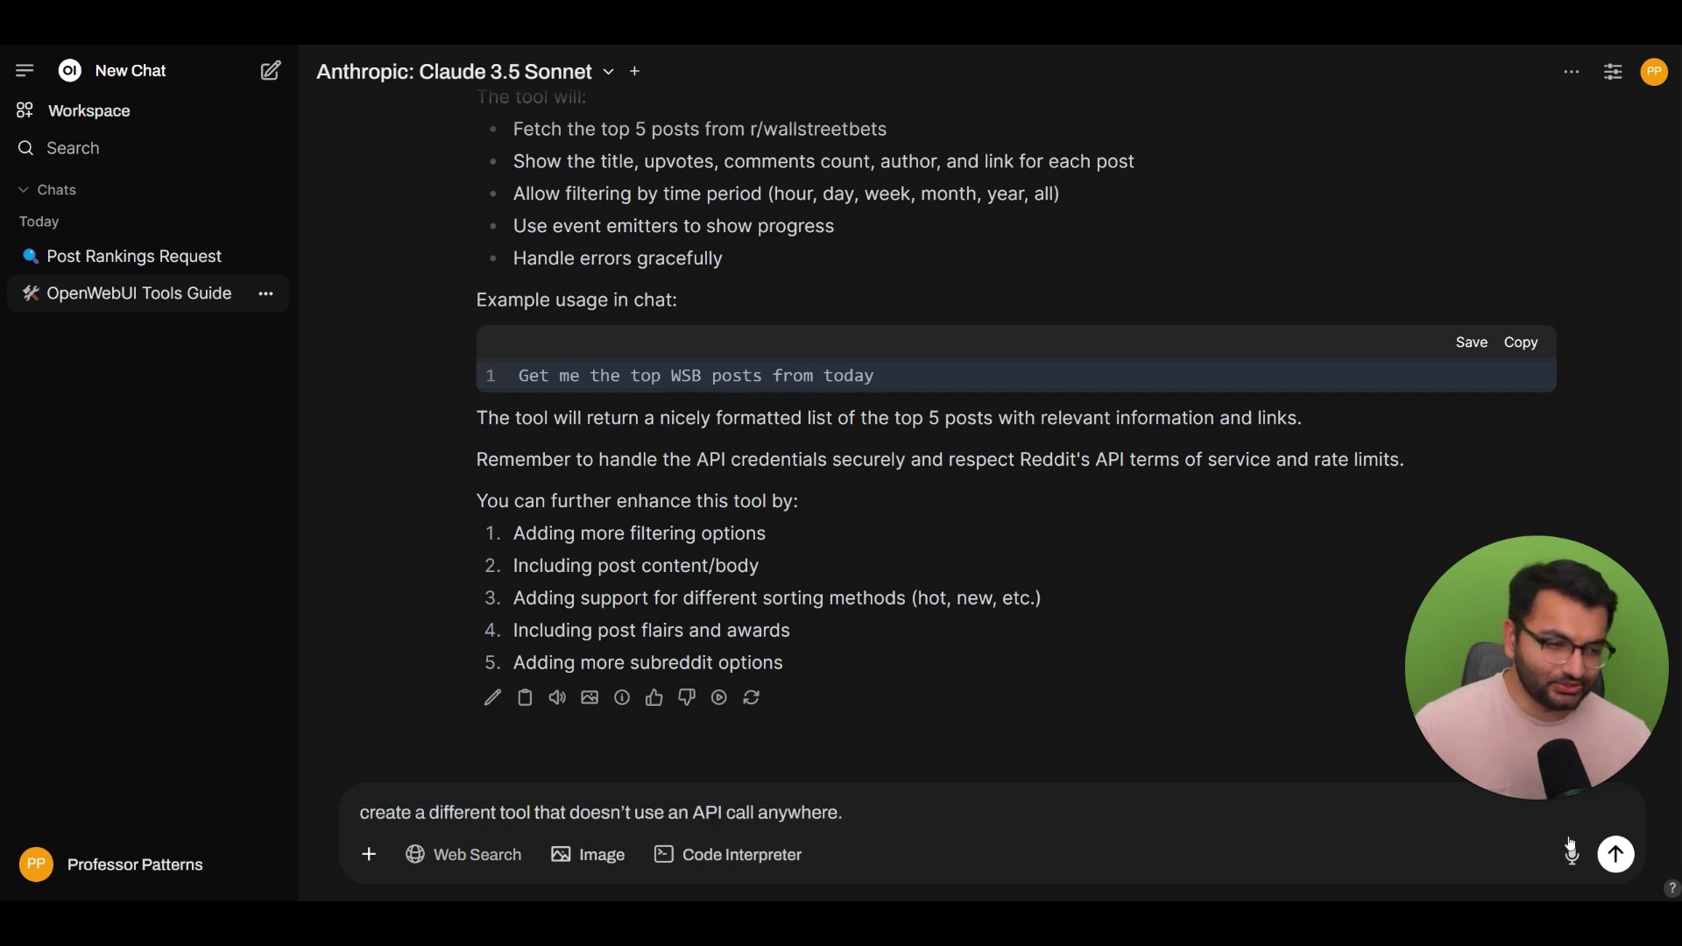
pyautogui.click(1616, 854)
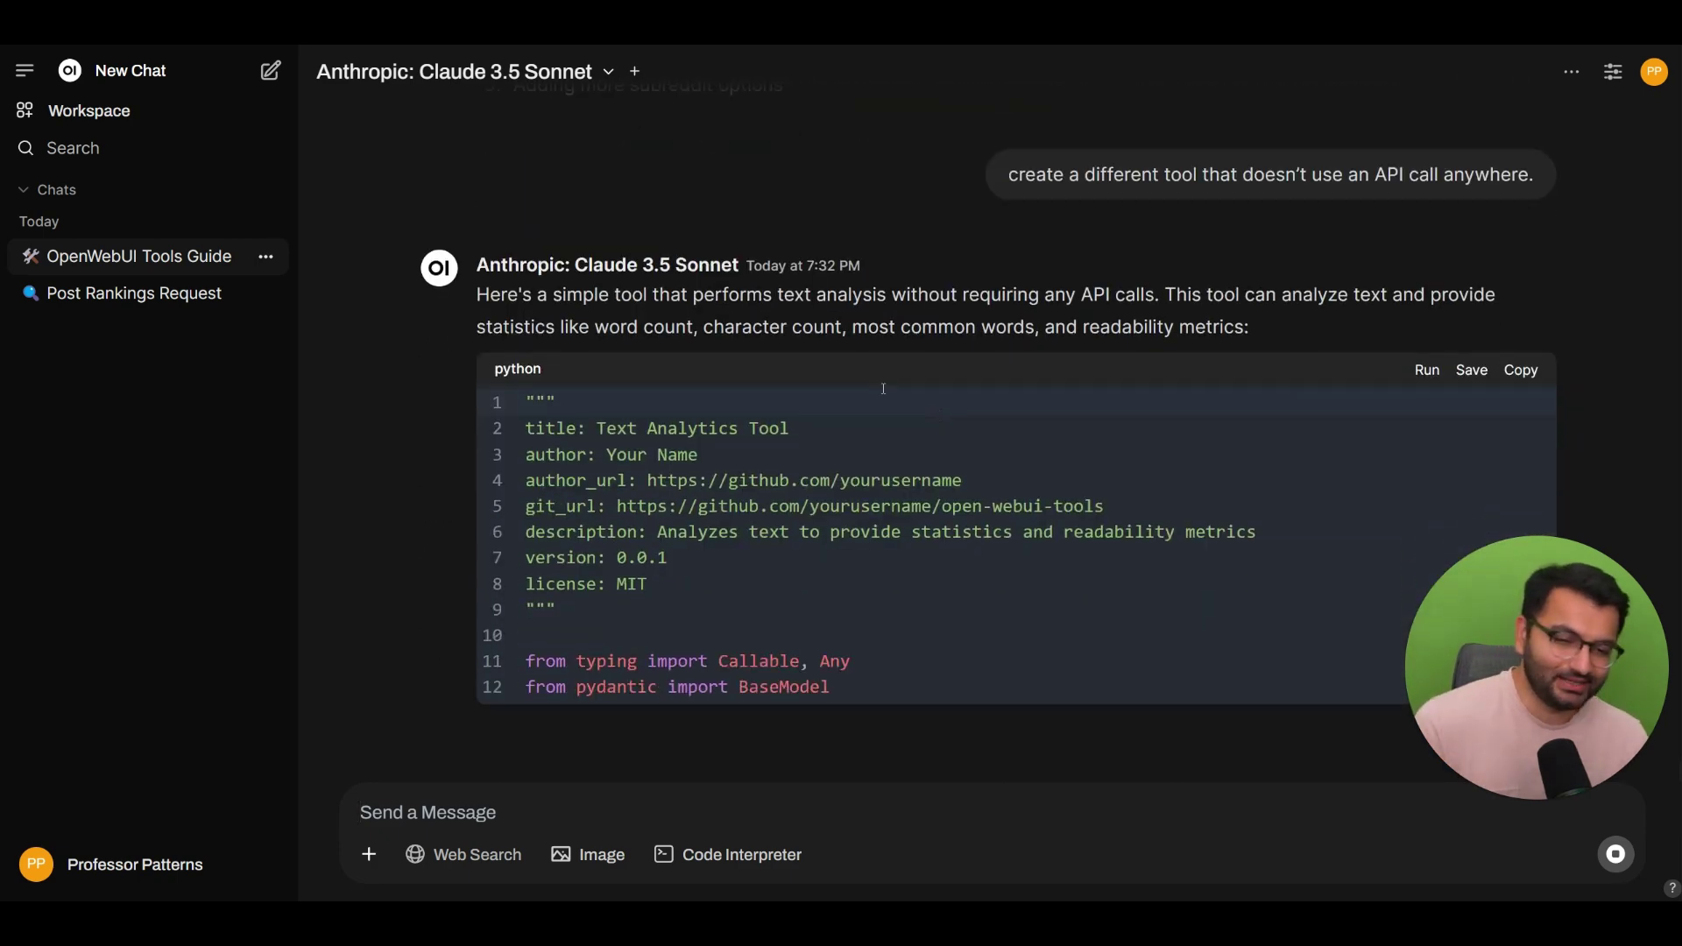
pyautogui.scroll(4, 884, 386)
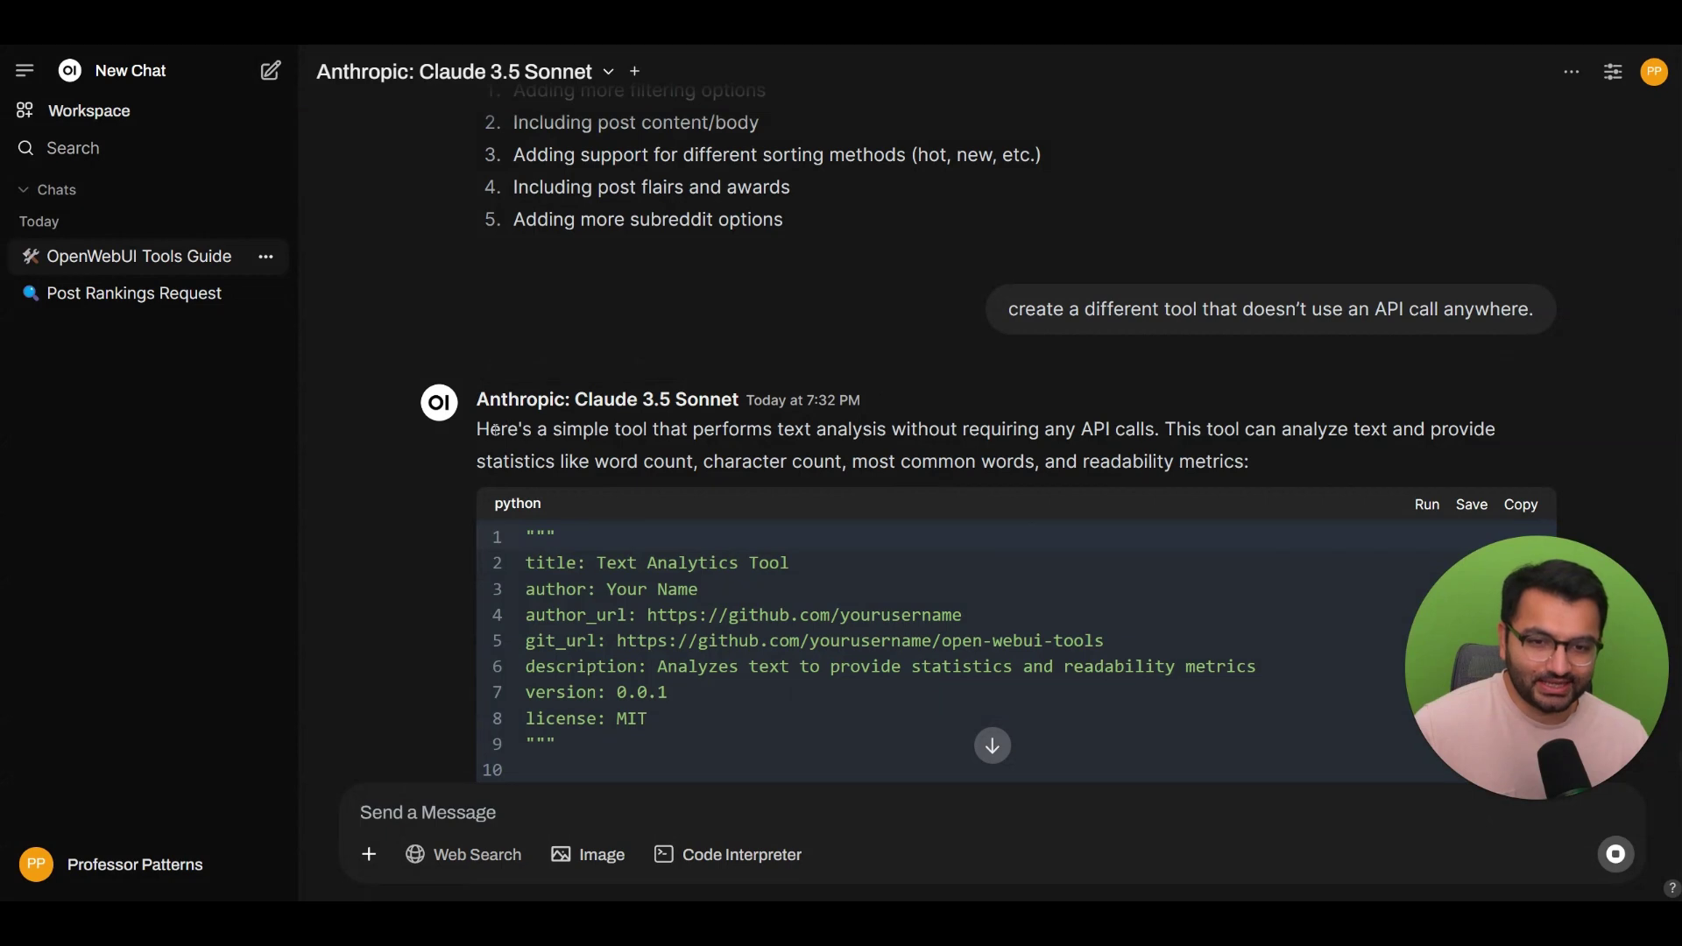
pyautogui.moveTo(492, 430); pyautogui.dragTo(1363, 432)
pyautogui.moveTo(1235, 430); pyautogui.dragTo(1053, 461)
pyautogui.scroll(-15, 1102, 438)
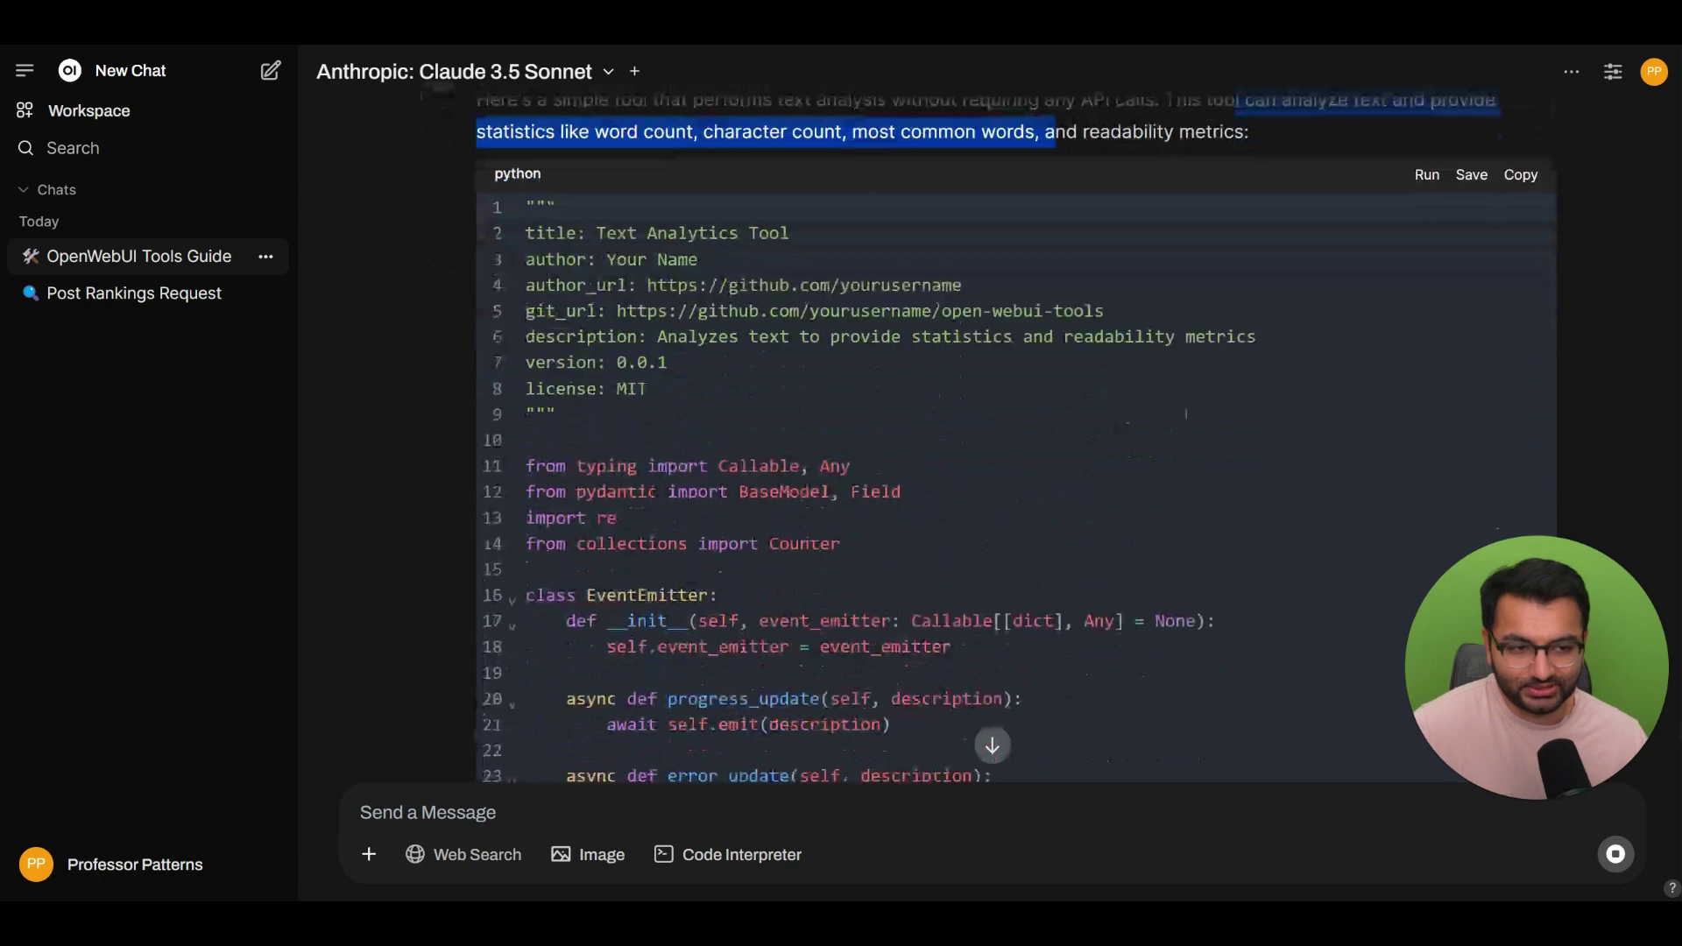
pyautogui.scroll(7, 1355, 340)
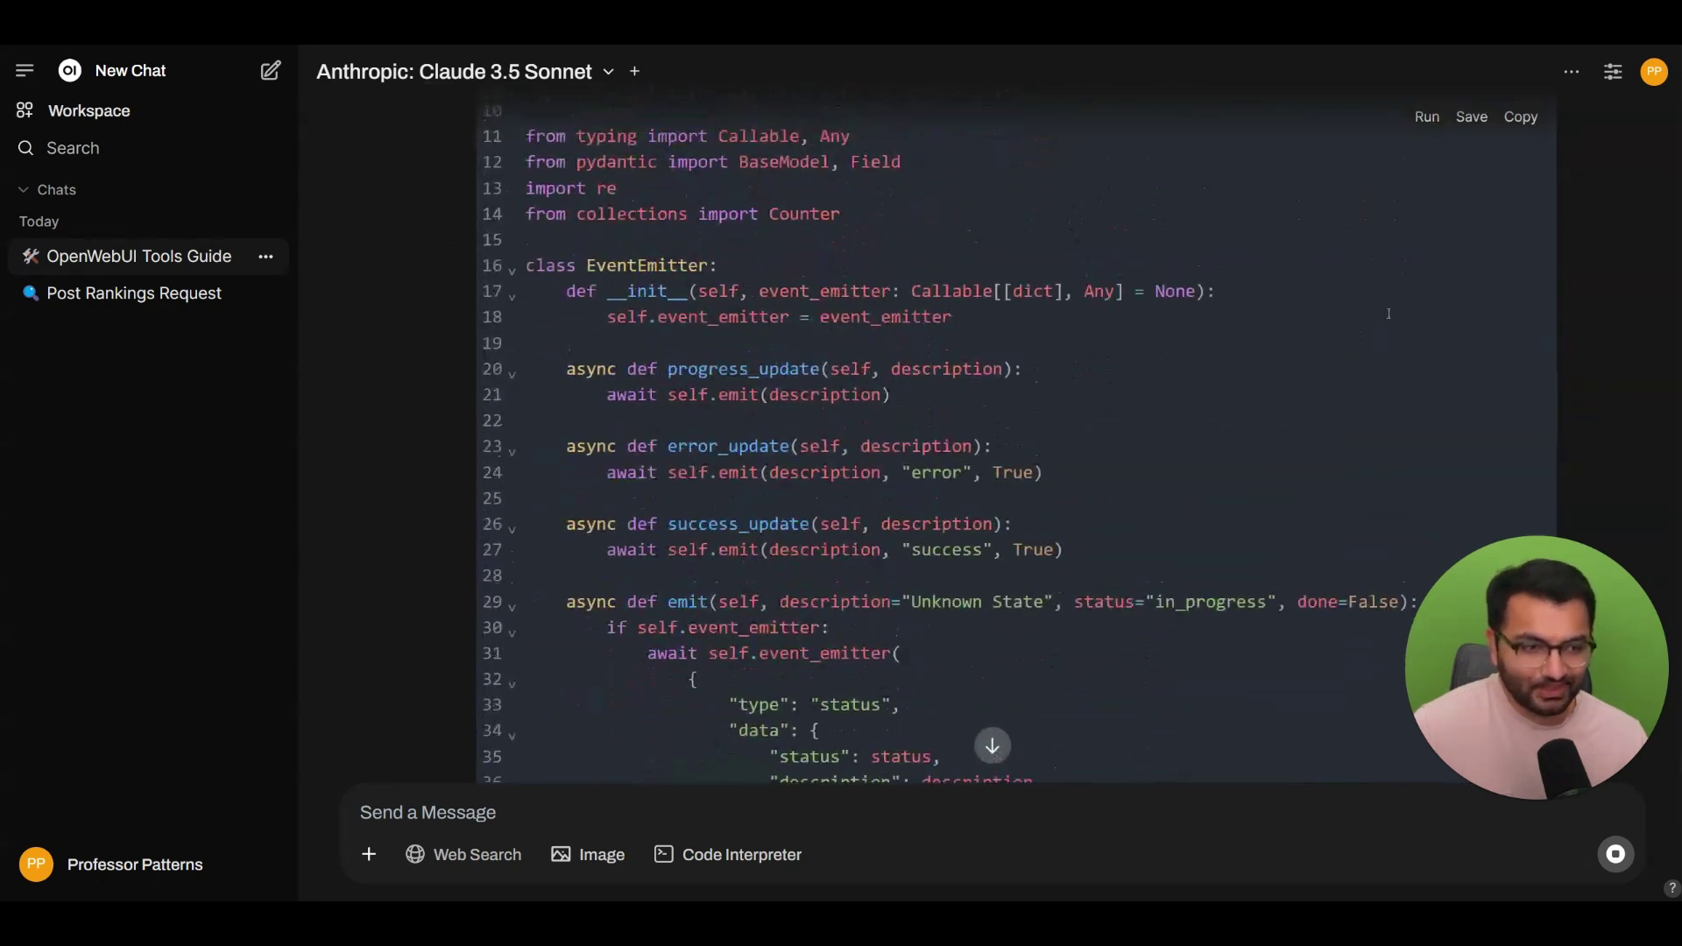
pyautogui.scroll(-16, 1463, 265)
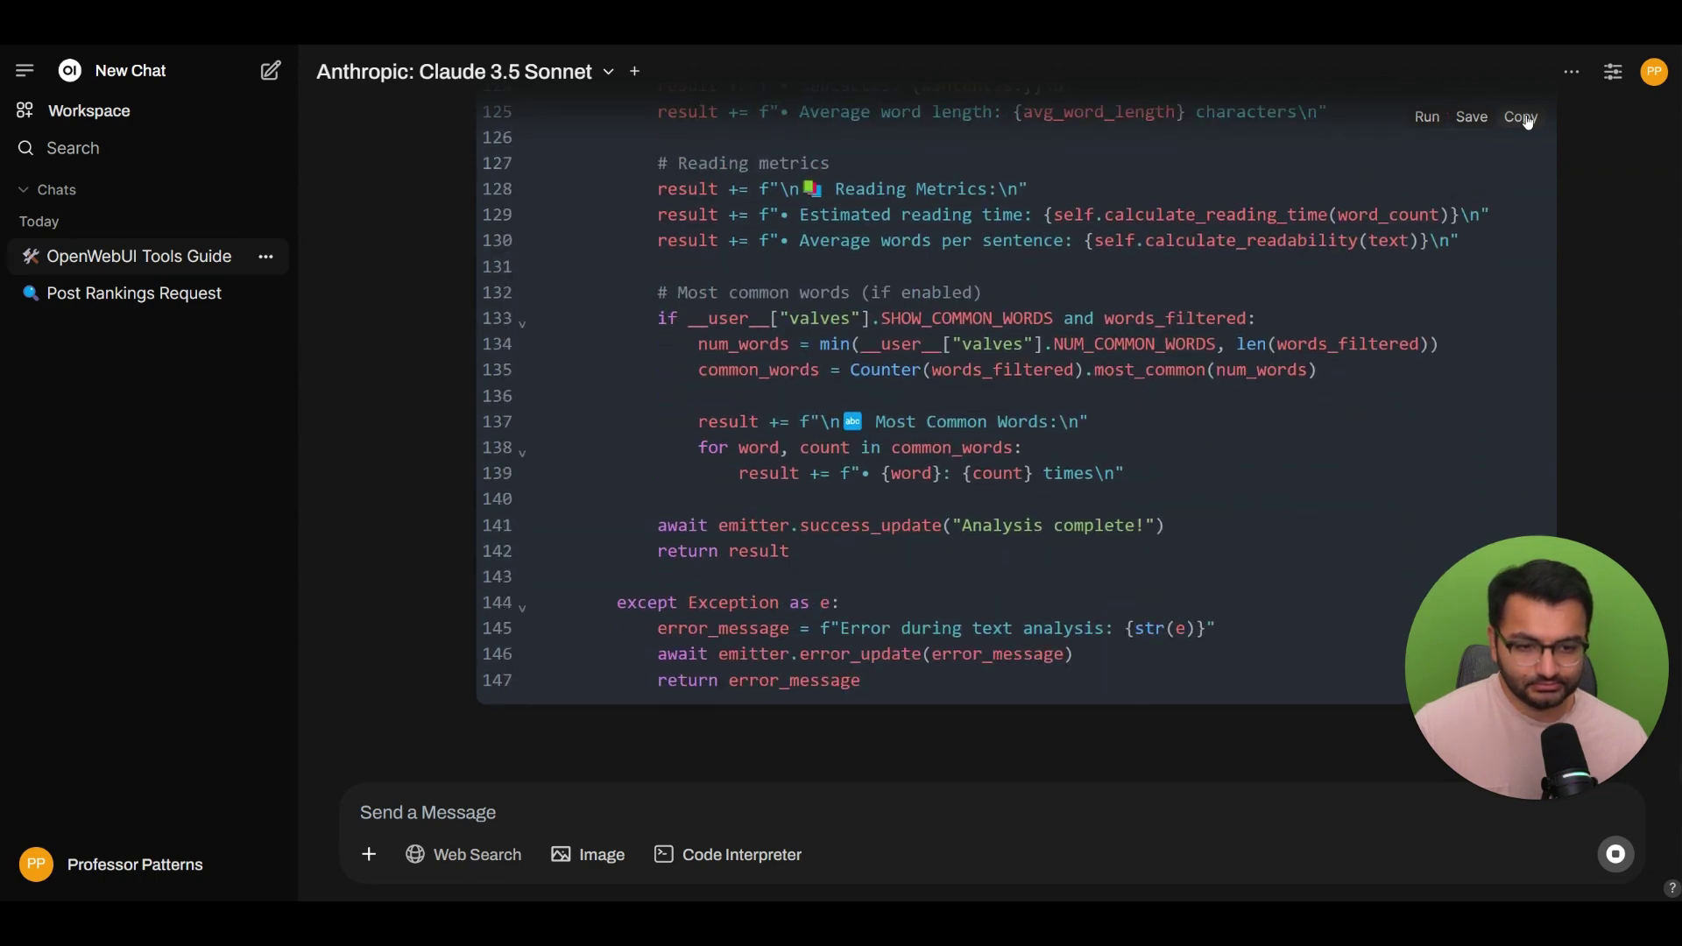
# - Copy Claude's generated tool code and start a new tool under Workspace > Tools
pyautogui.click(1528, 121)
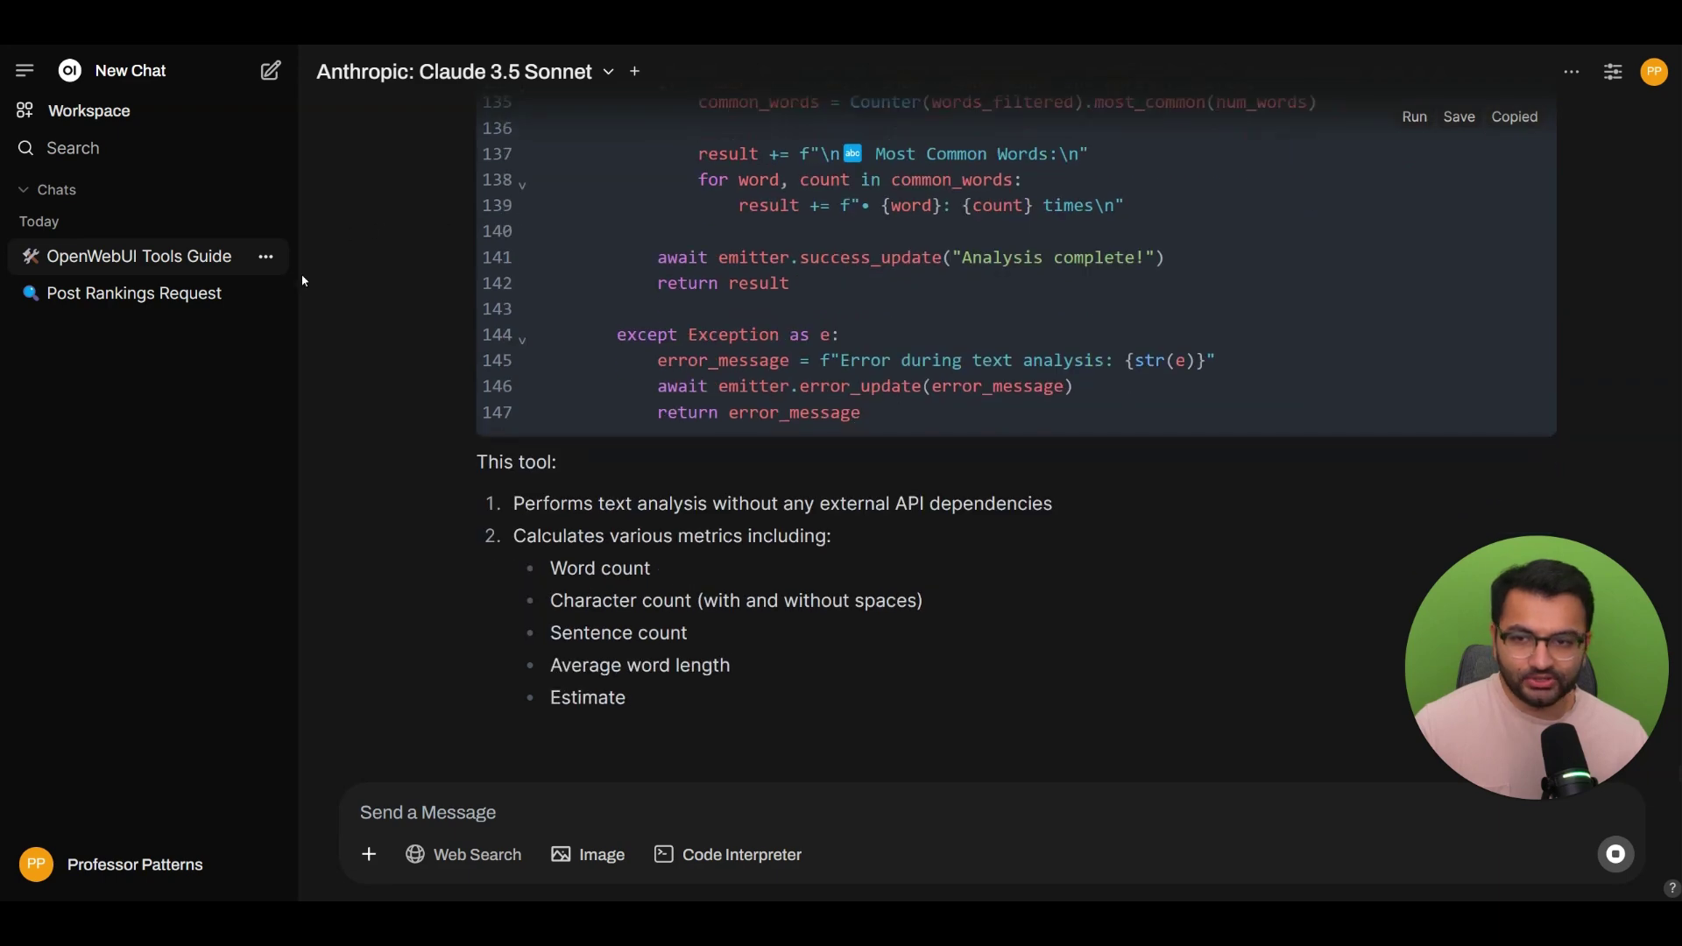
pyautogui.click(188, 864)
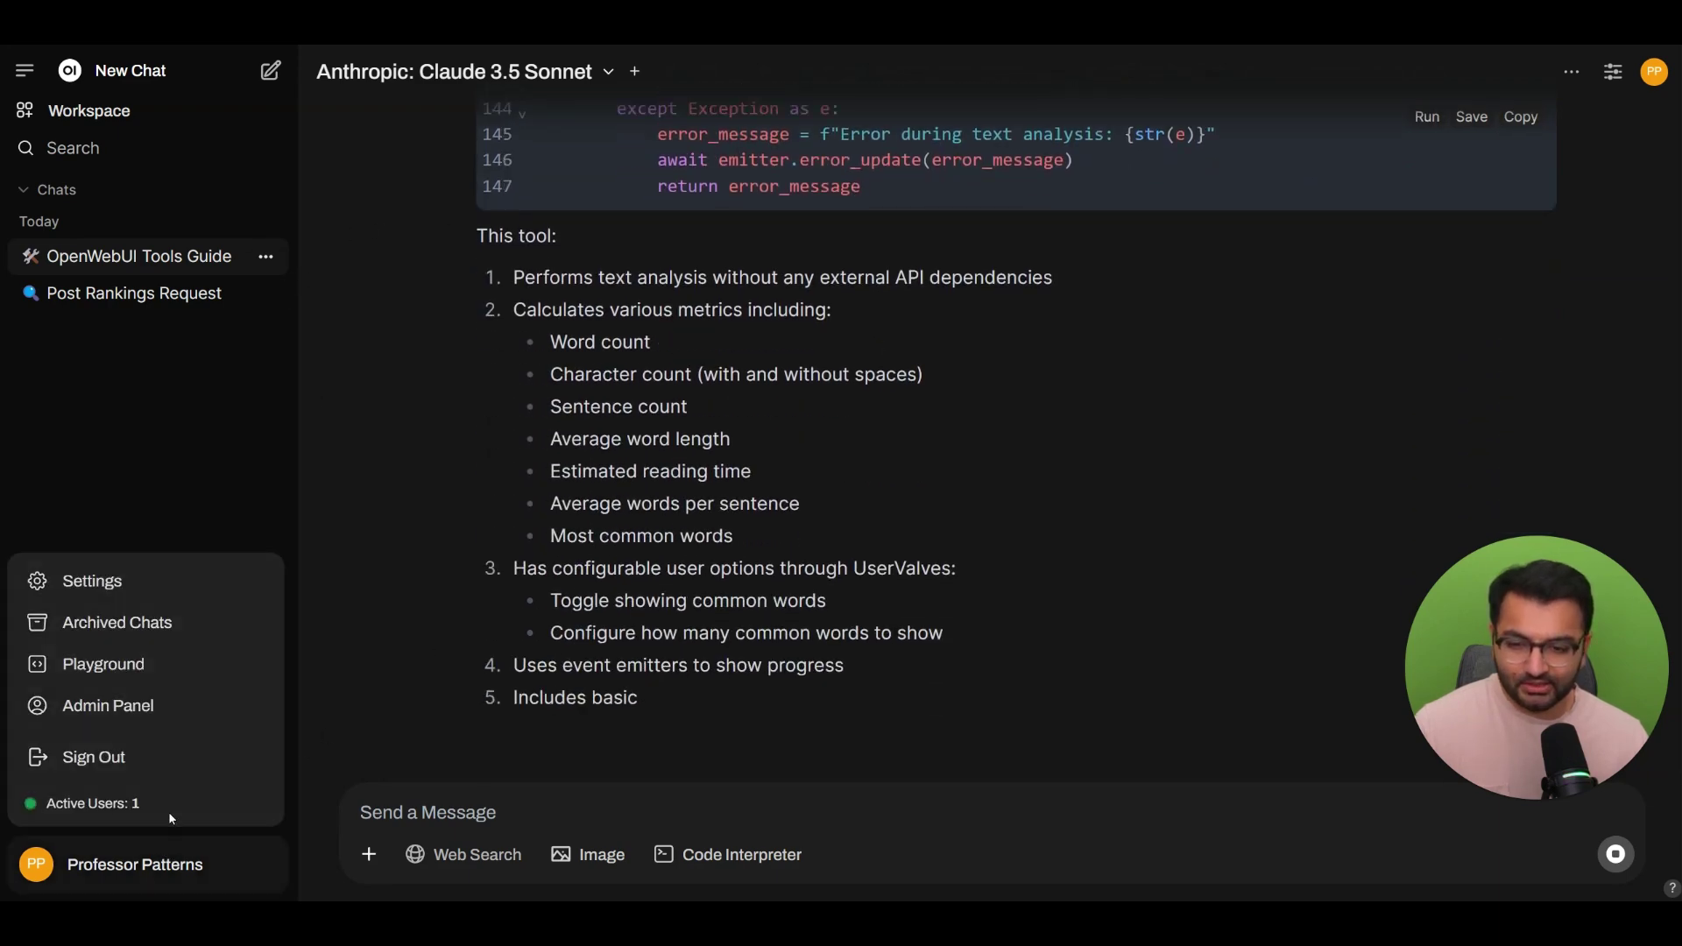
pyautogui.click(113, 110)
pyautogui.click(600, 69)
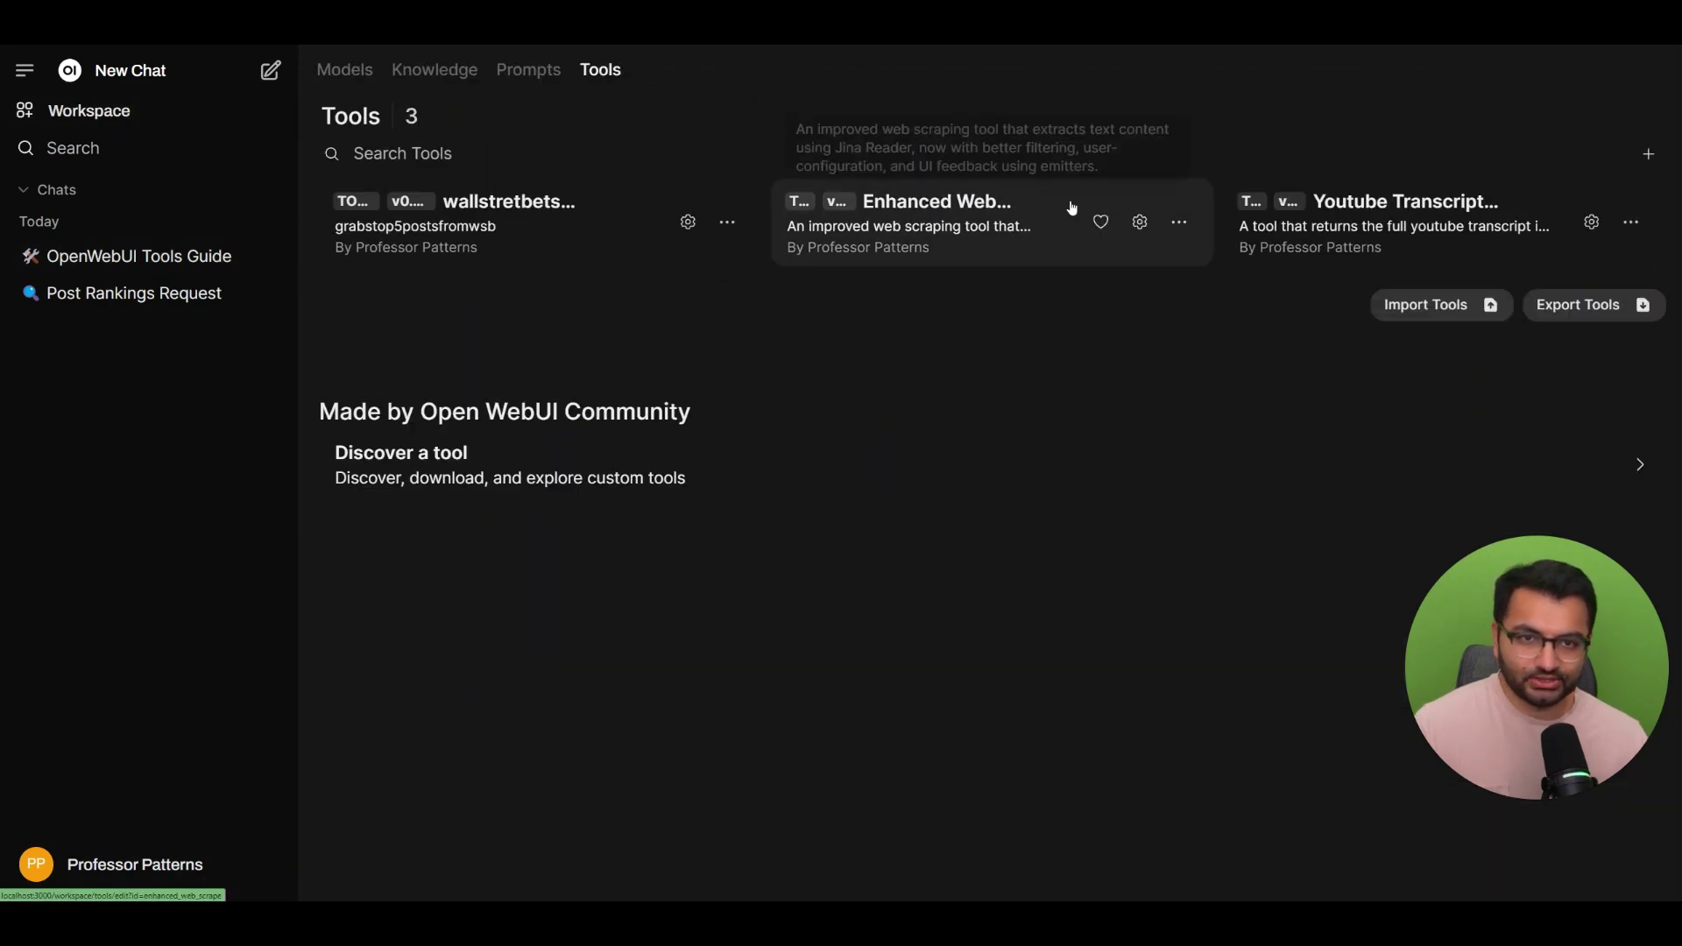
pyautogui.click(1647, 154)
# - Name the tool 'word-counter', paste the copied code, describe it 'this tool counts words', and save
pyautogui.click(456, 115)
pyautogui.write('word-counter')
pyautogui.click(772, 284)
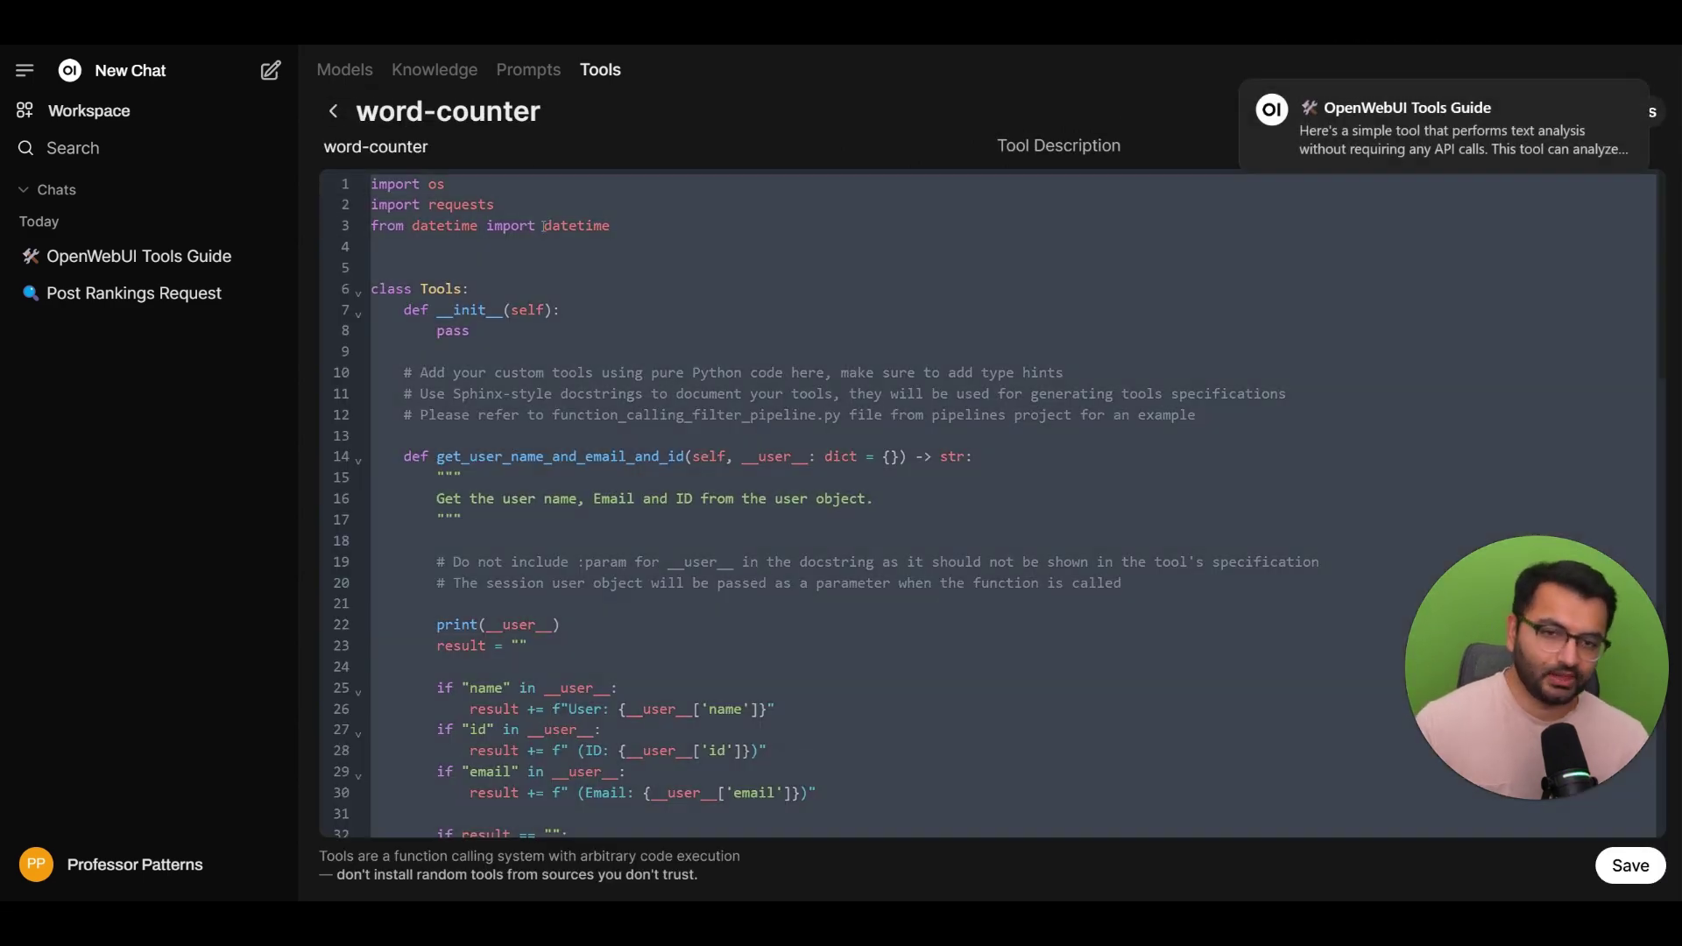
pyautogui.hotkey('ctrl', 'a')
pyautogui.hotkey('ctrl', 'v')
pyautogui.click(1117, 143)
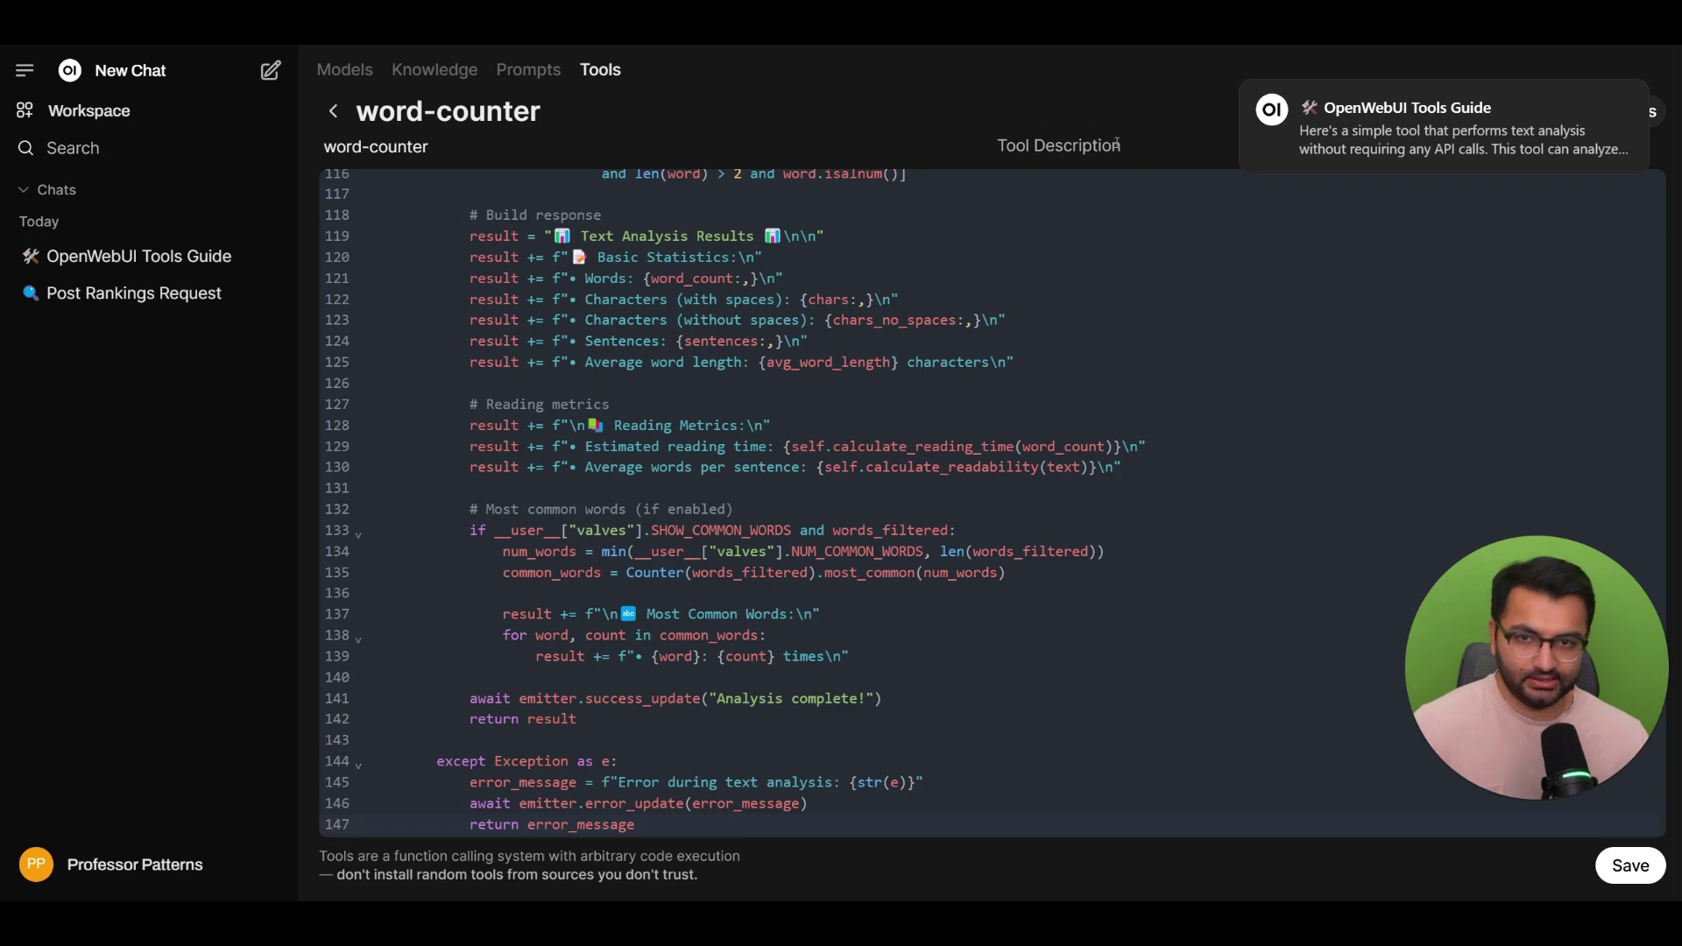
pyautogui.write('this too')
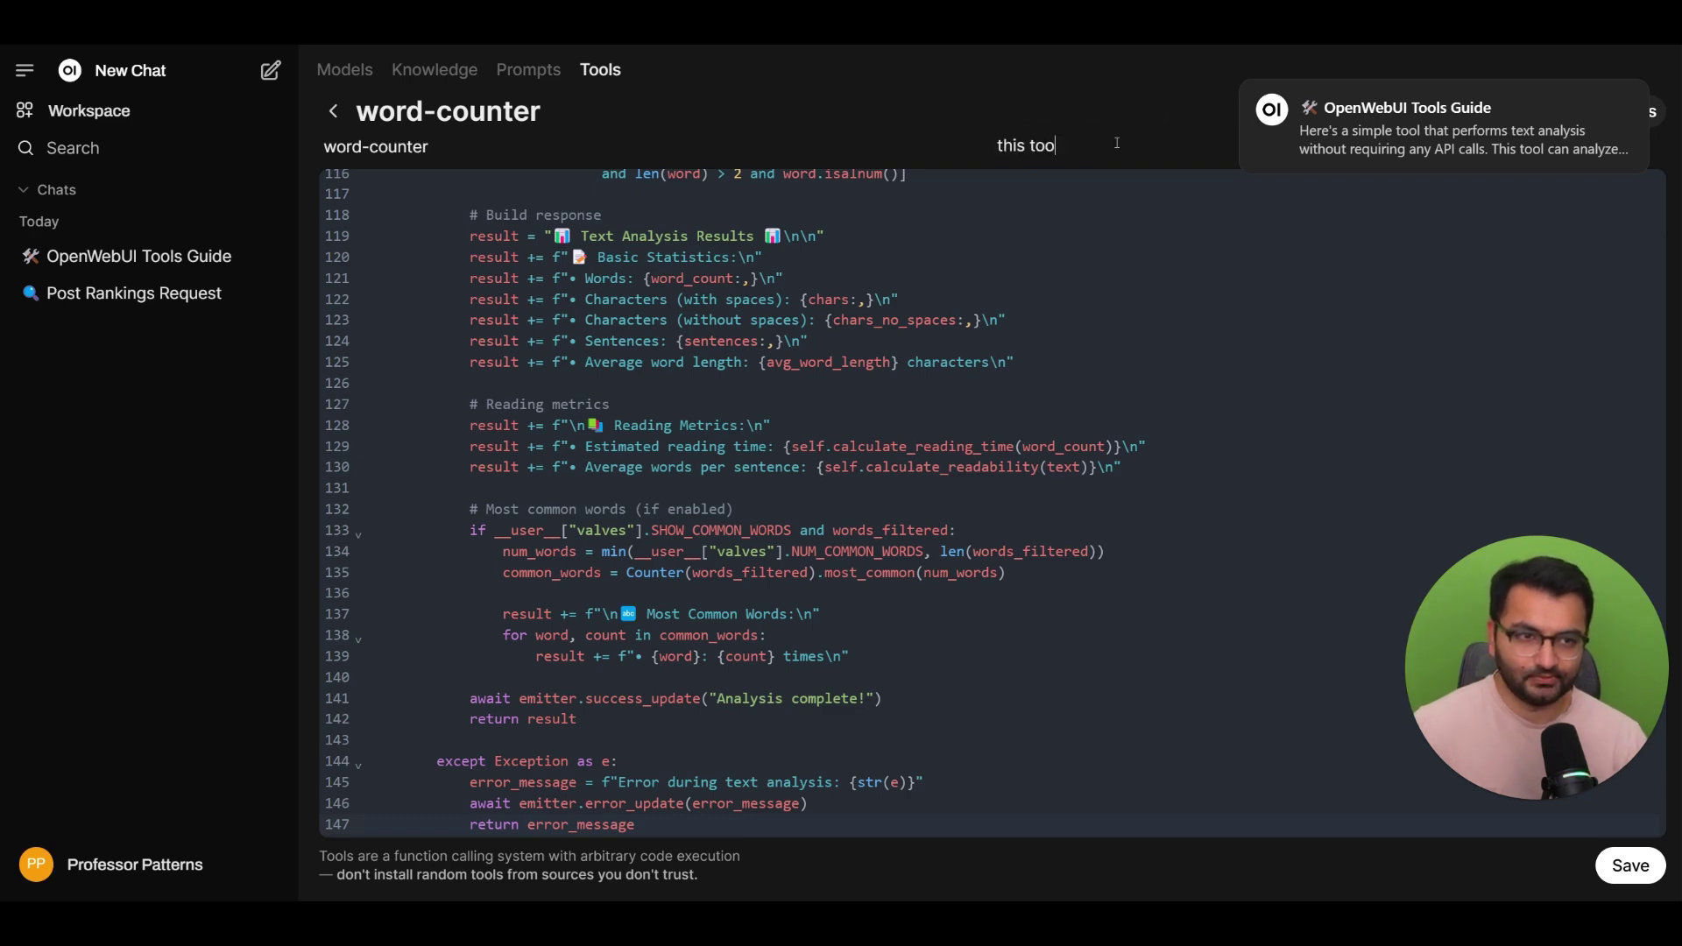
pyautogui.write('l counts words')
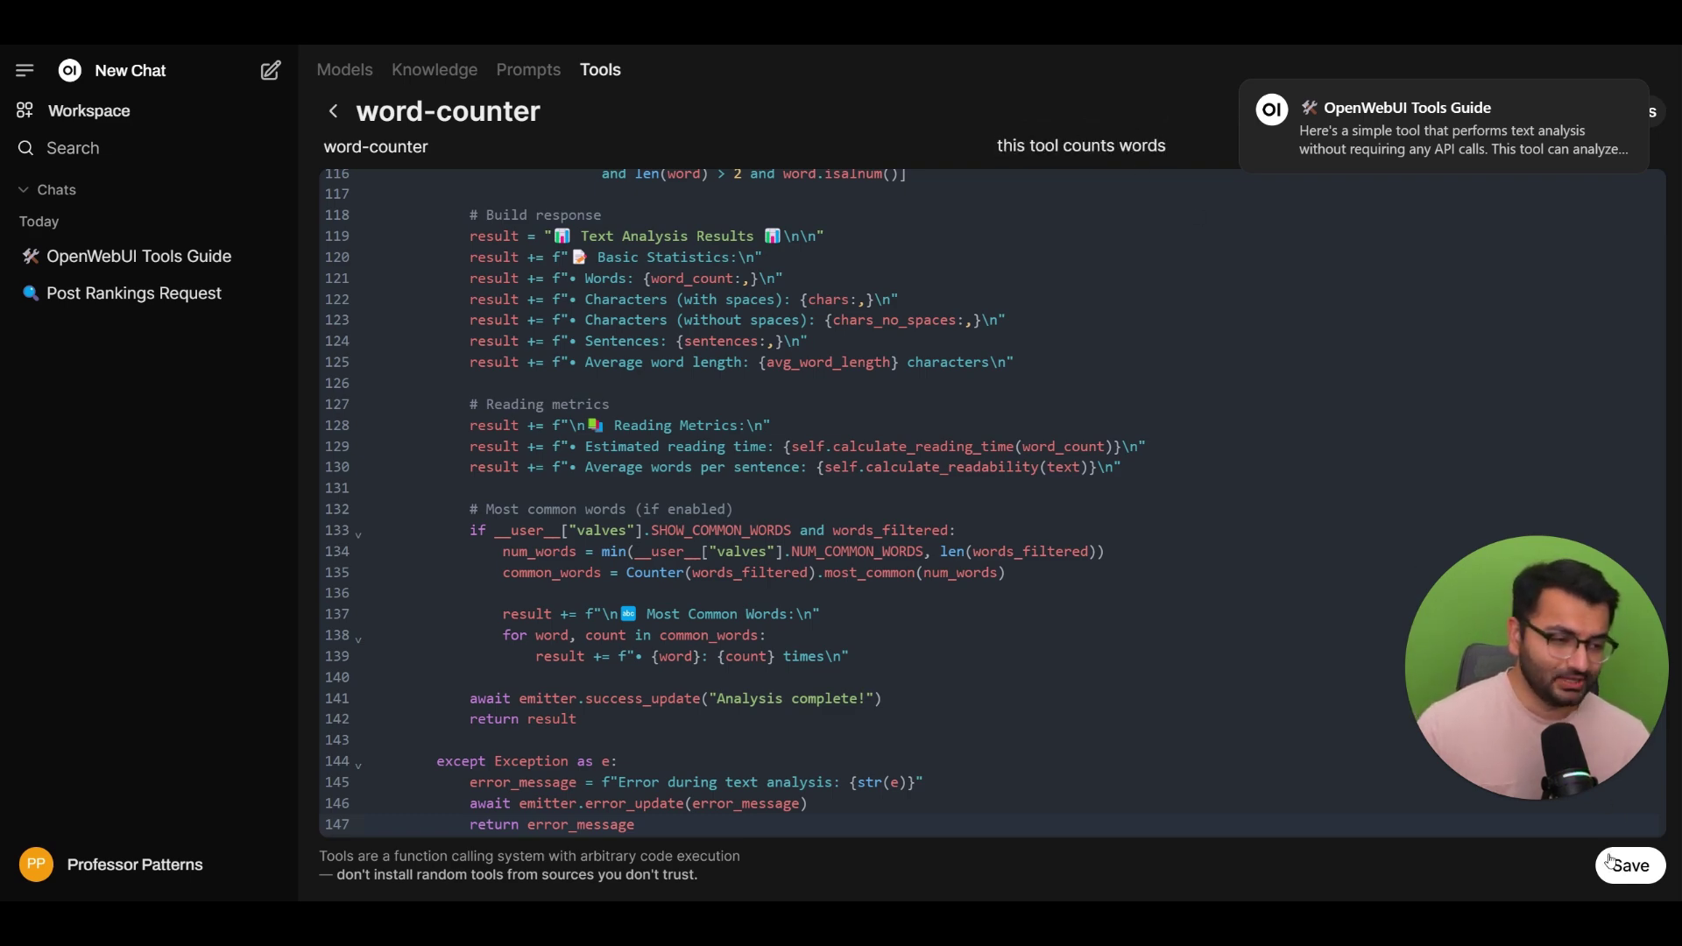
pyautogui.click(1597, 862)
pyautogui.click(975, 612)
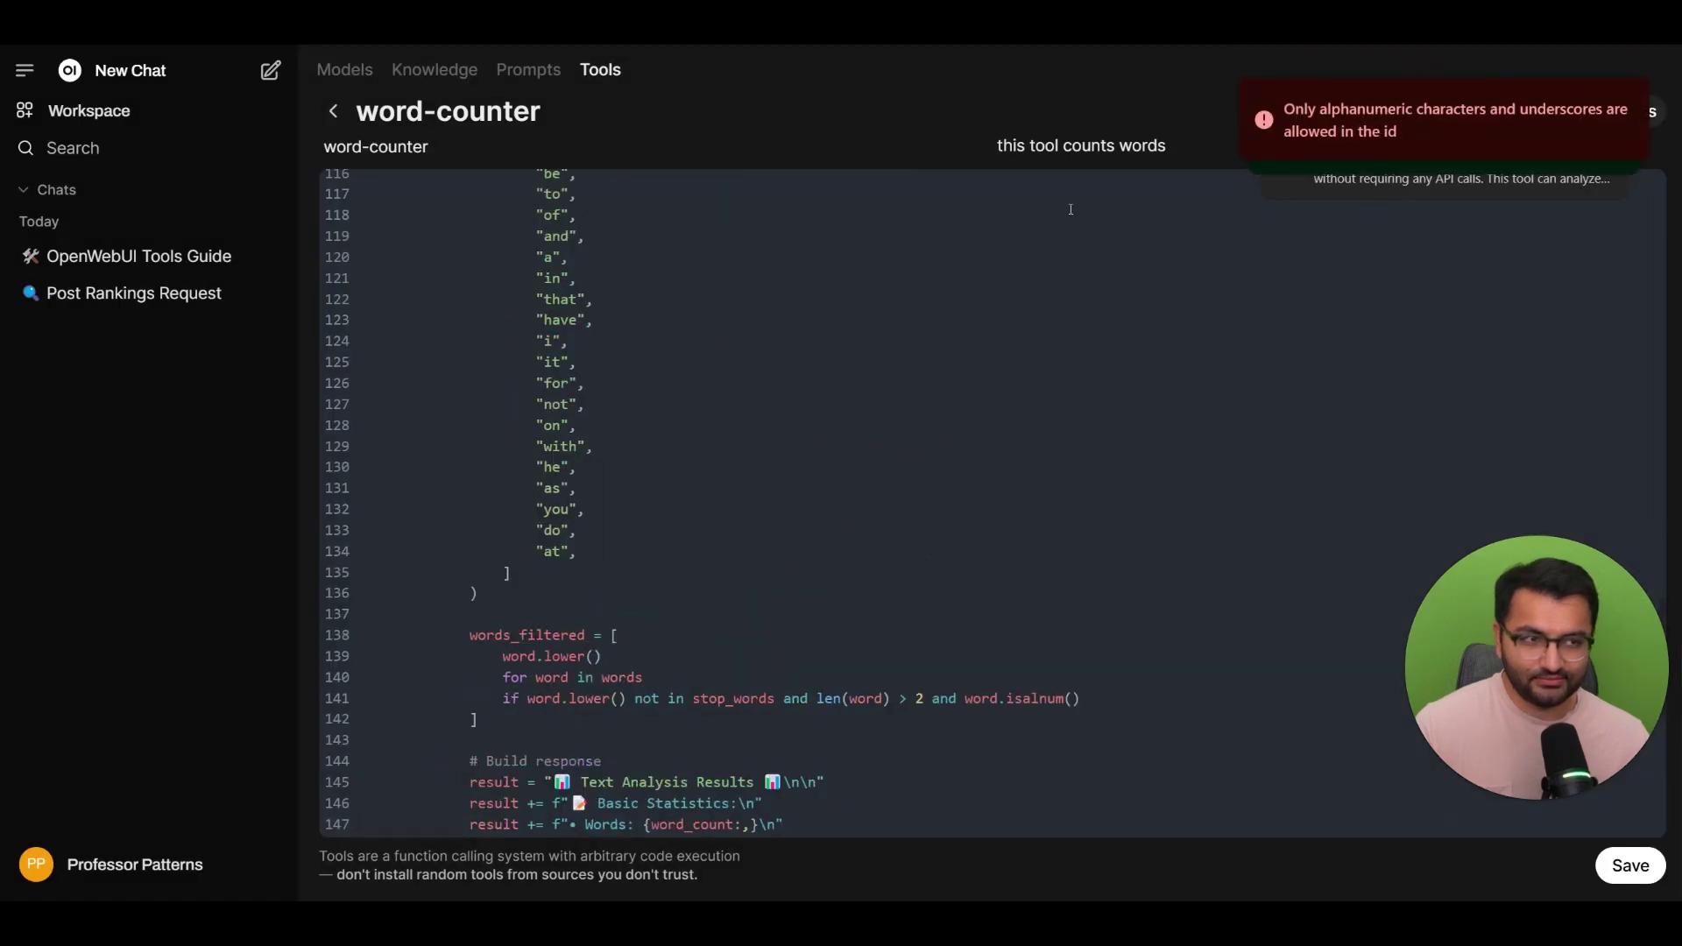
# - Rename the tool to 'wordcounter', save and confirm, then check its empty valve settings
pyautogui.click(436, 111)
pyautogui.press('BackSpace')
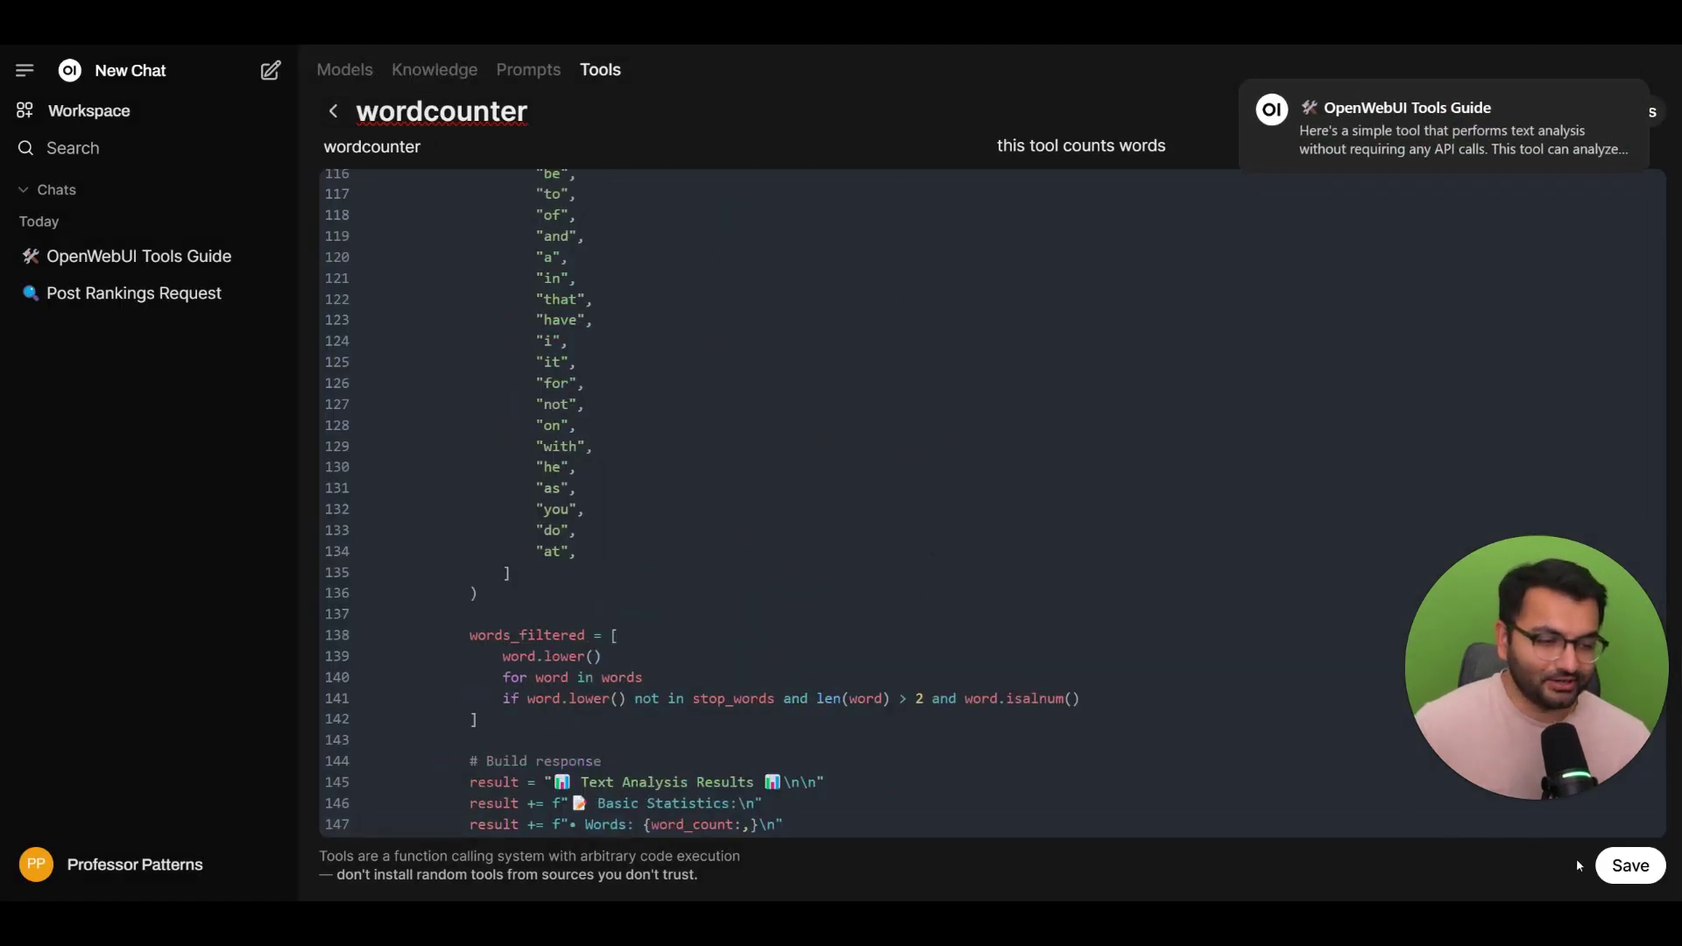
pyautogui.click(1646, 867)
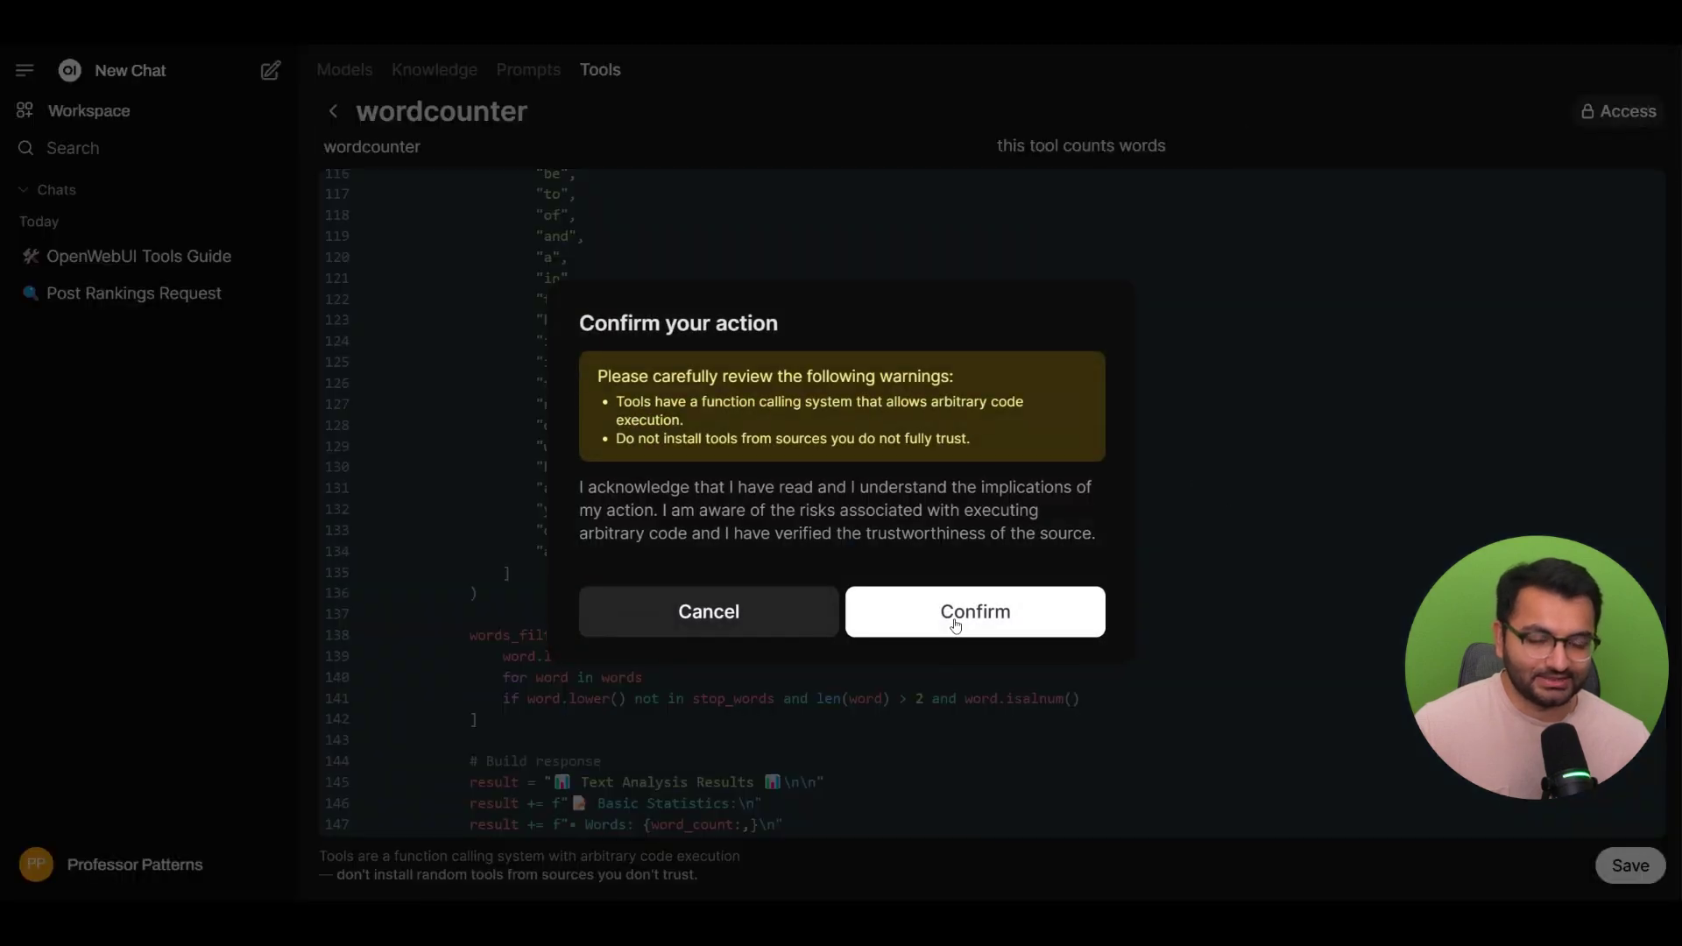
pyautogui.click(954, 624)
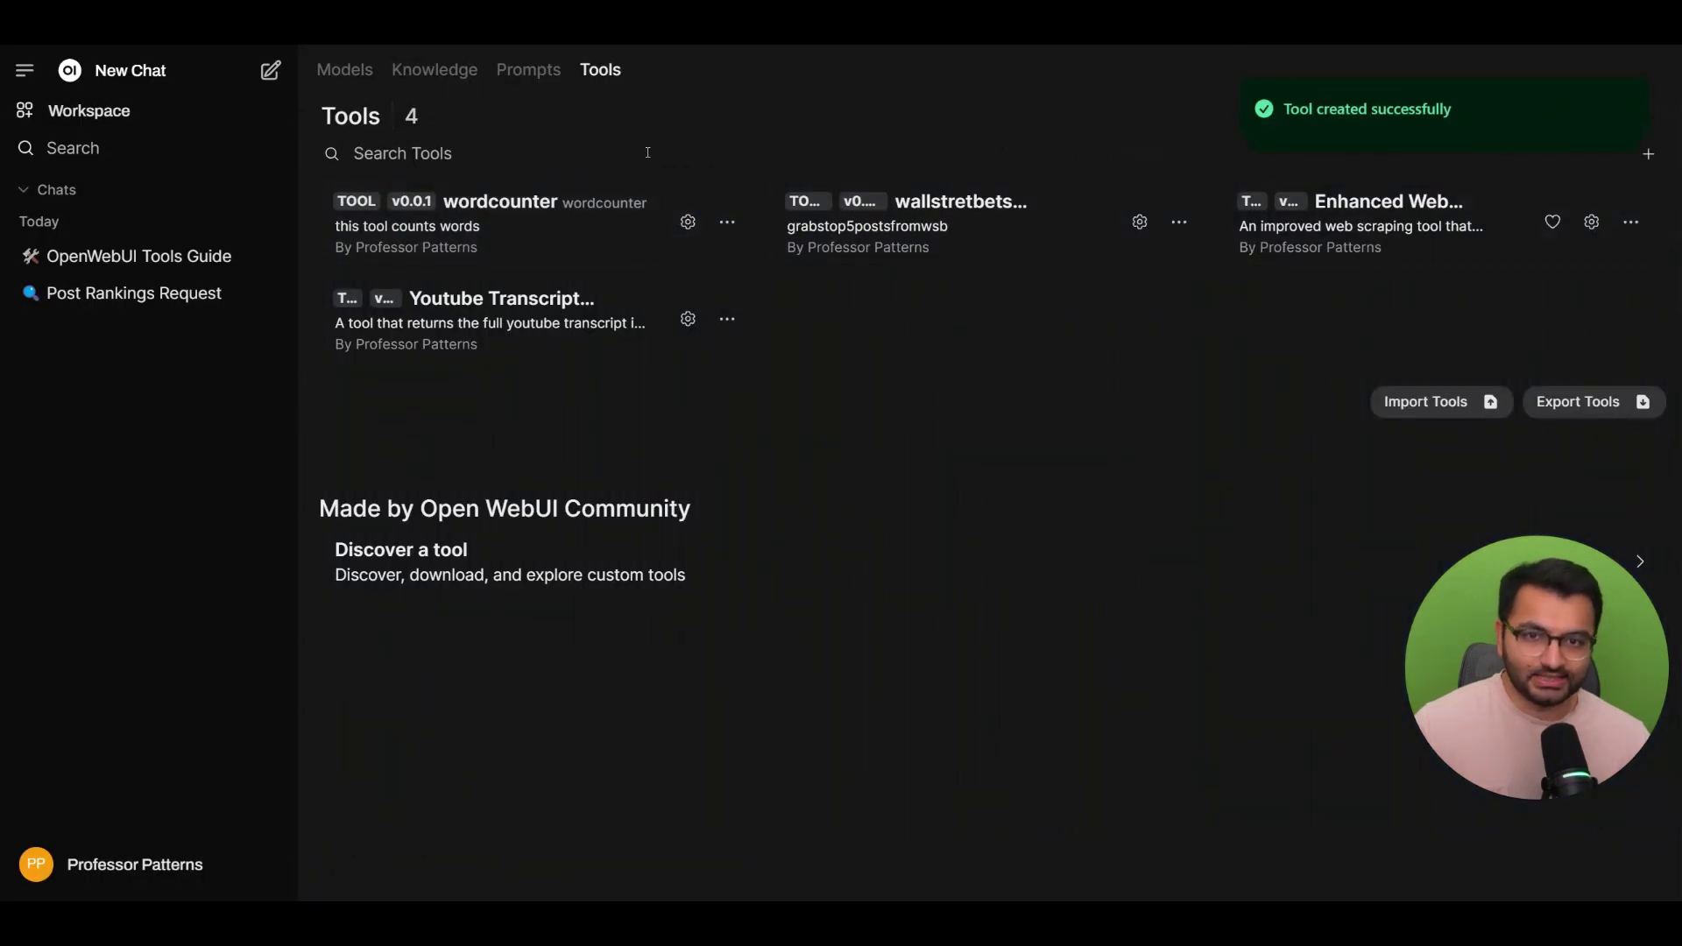
pyautogui.click(690, 223)
pyautogui.click(1086, 434)
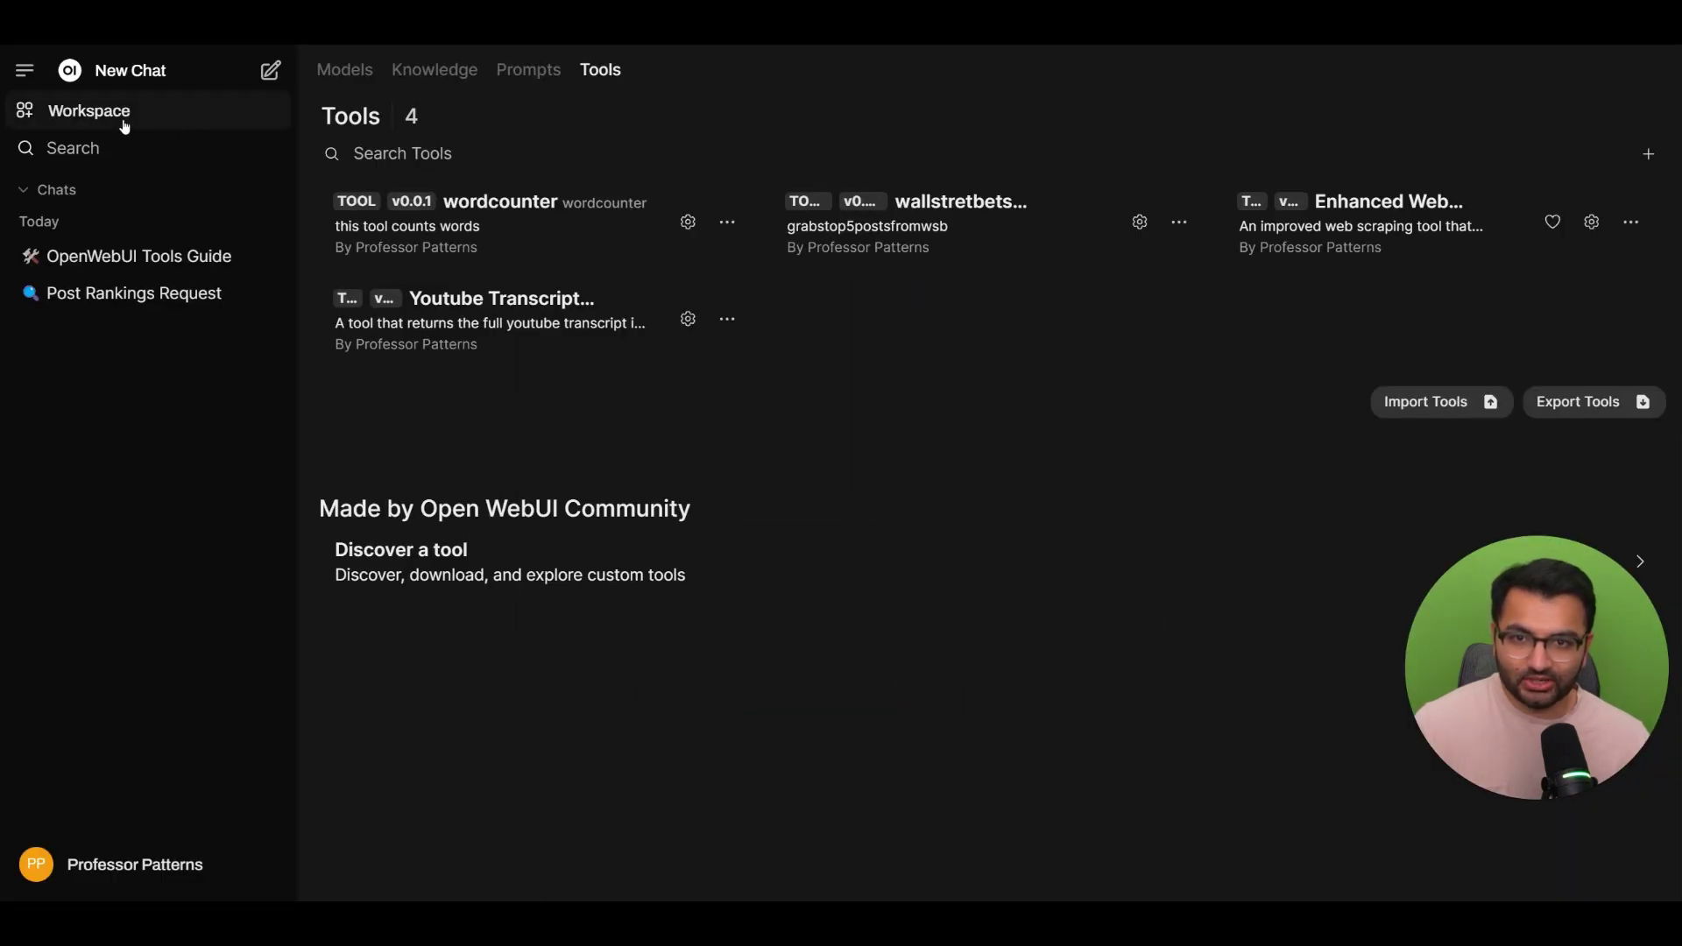
# - Start a new chat with the wordcounter tool enabled
pyautogui.click(119, 119)
pyautogui.click(271, 70)
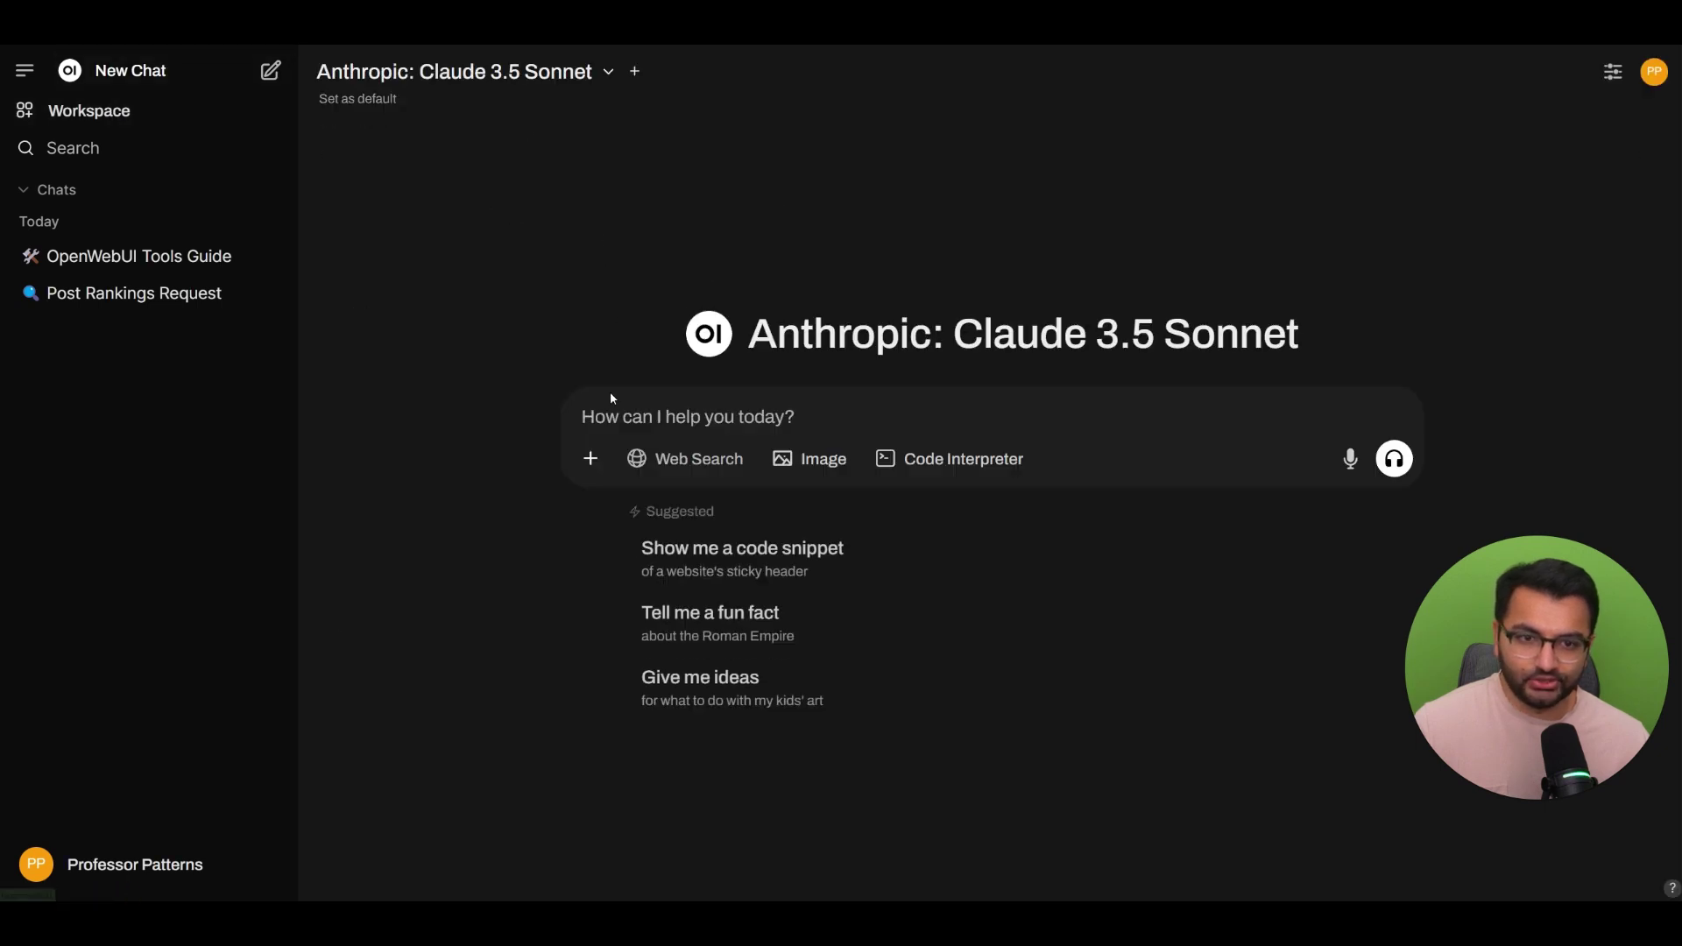
pyautogui.click(590, 459)
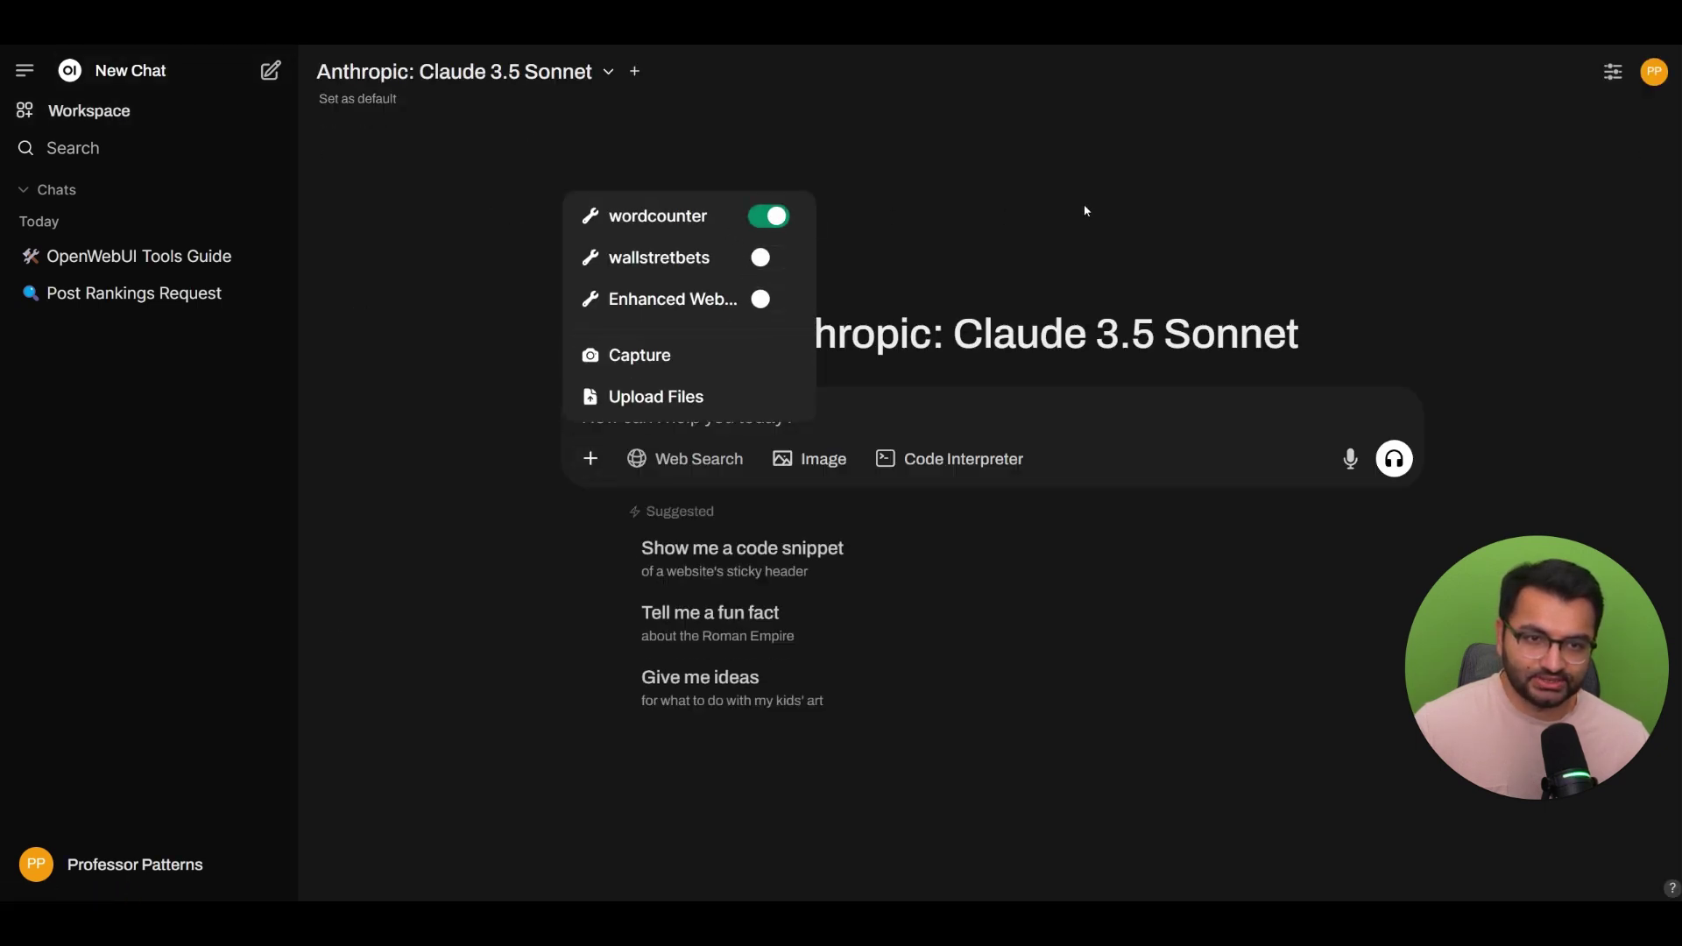
pyautogui.click(707, 420)
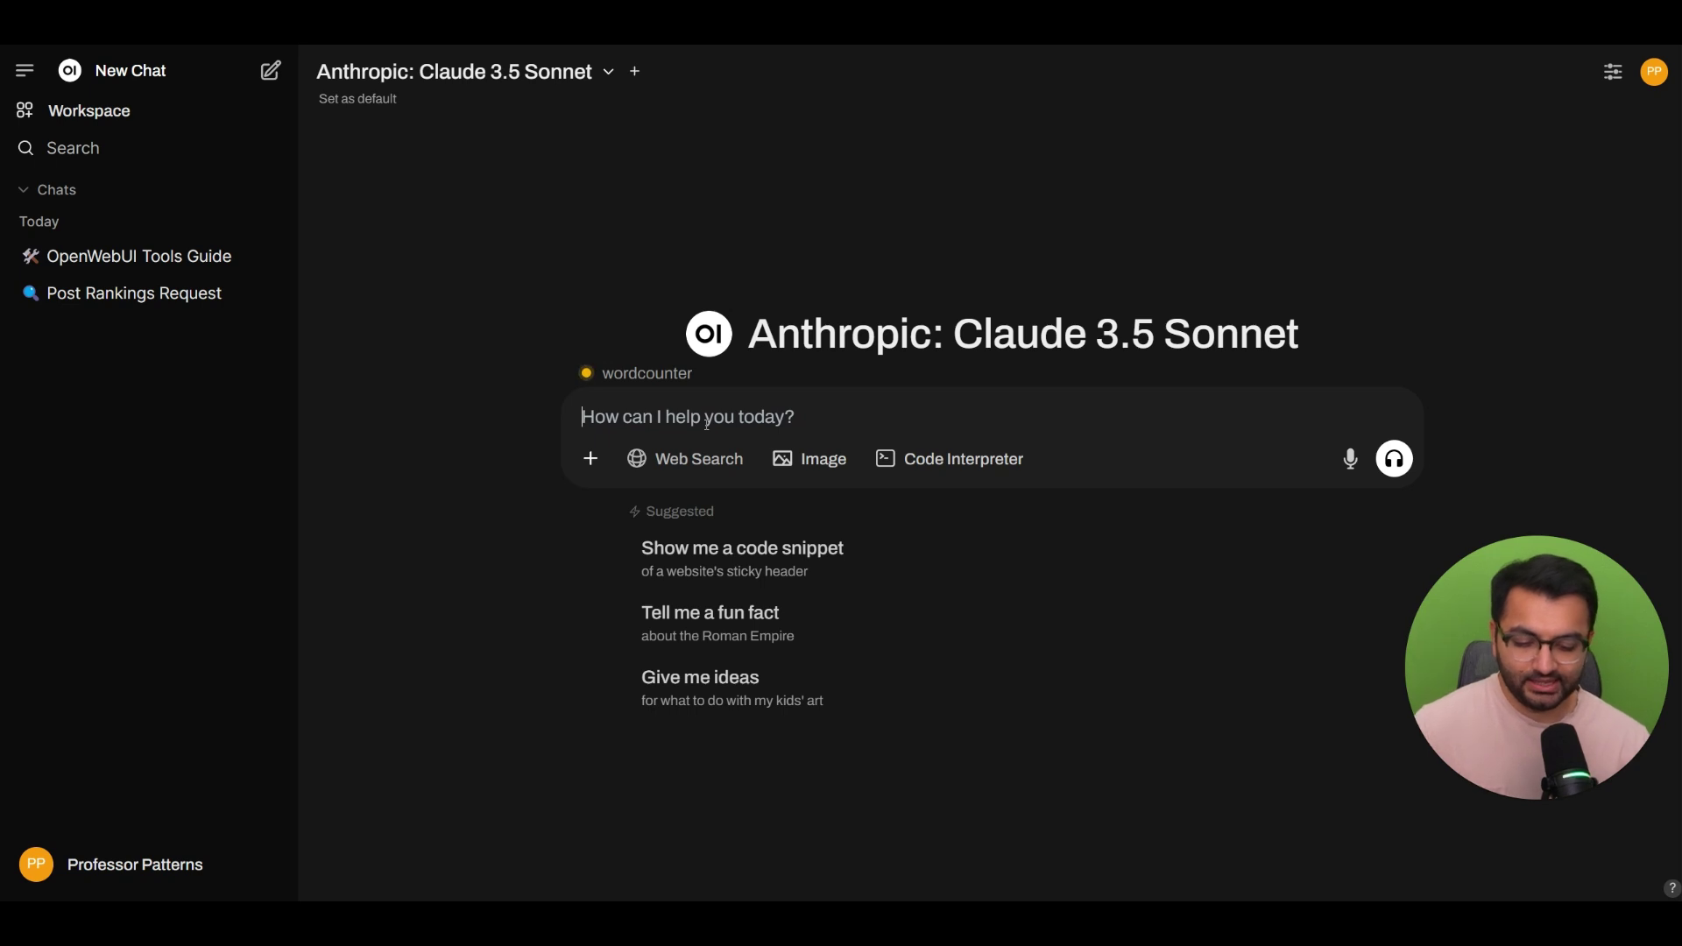
# - Request statistics for the sentence 'this is a sentence'
pyautogui.write('how man')
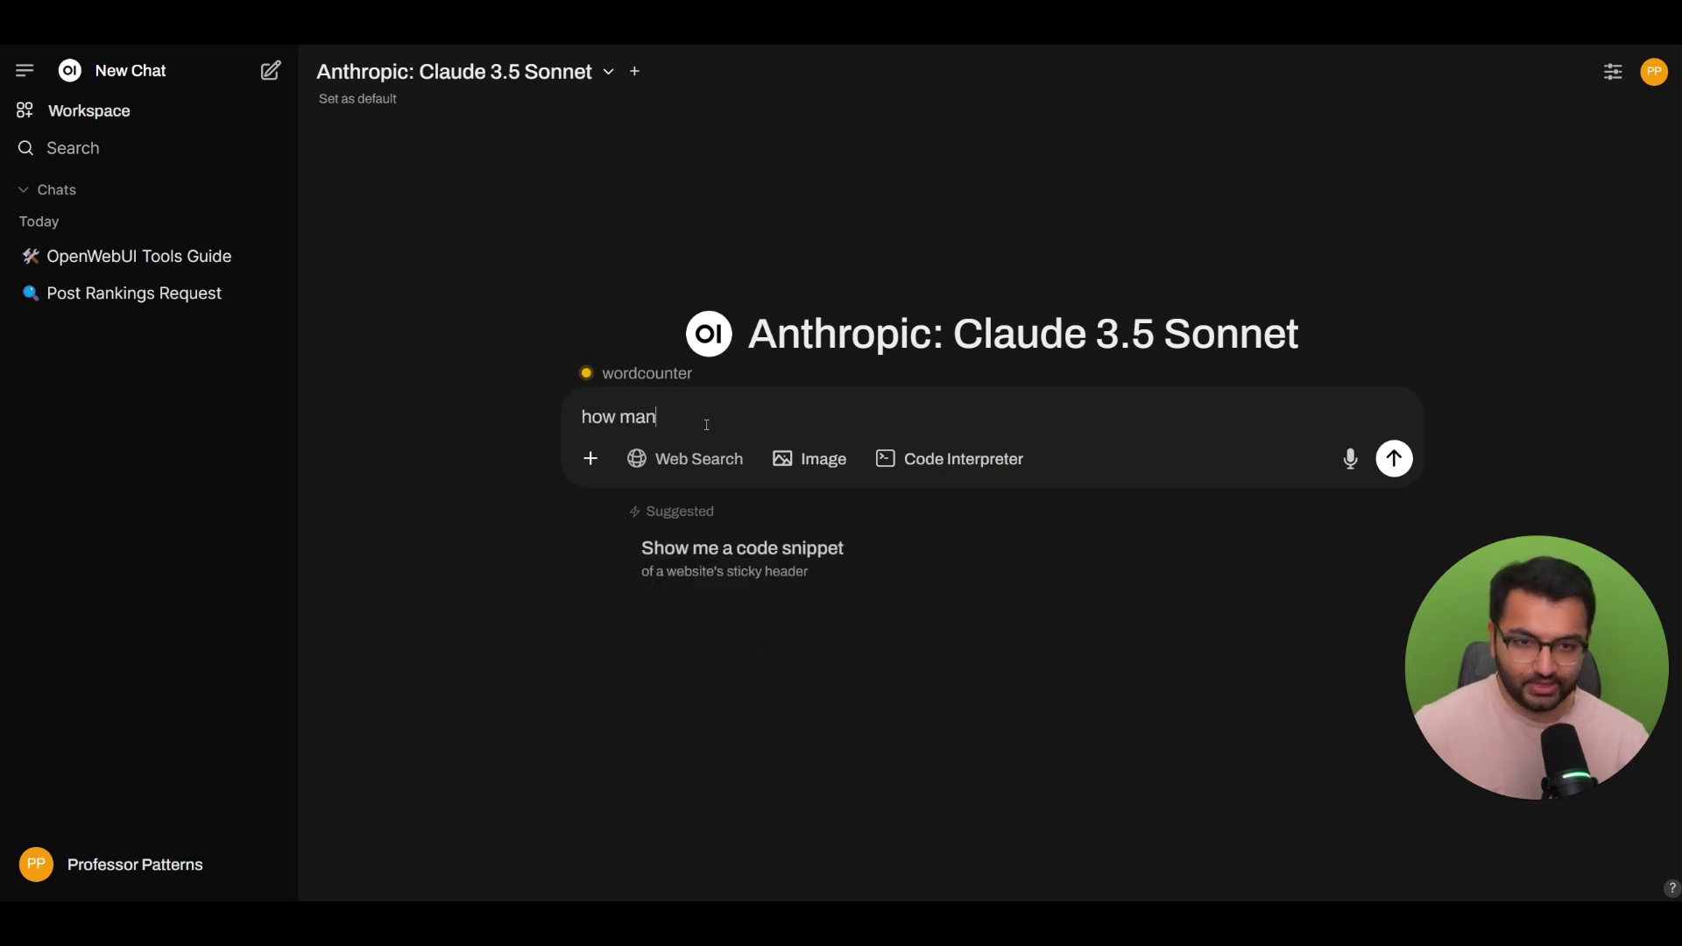
pyautogui.write('y')
pyautogui.hotkey('ctrl', 'a')
pyautogui.press('BackSpace')
pyautogui.write('statis')
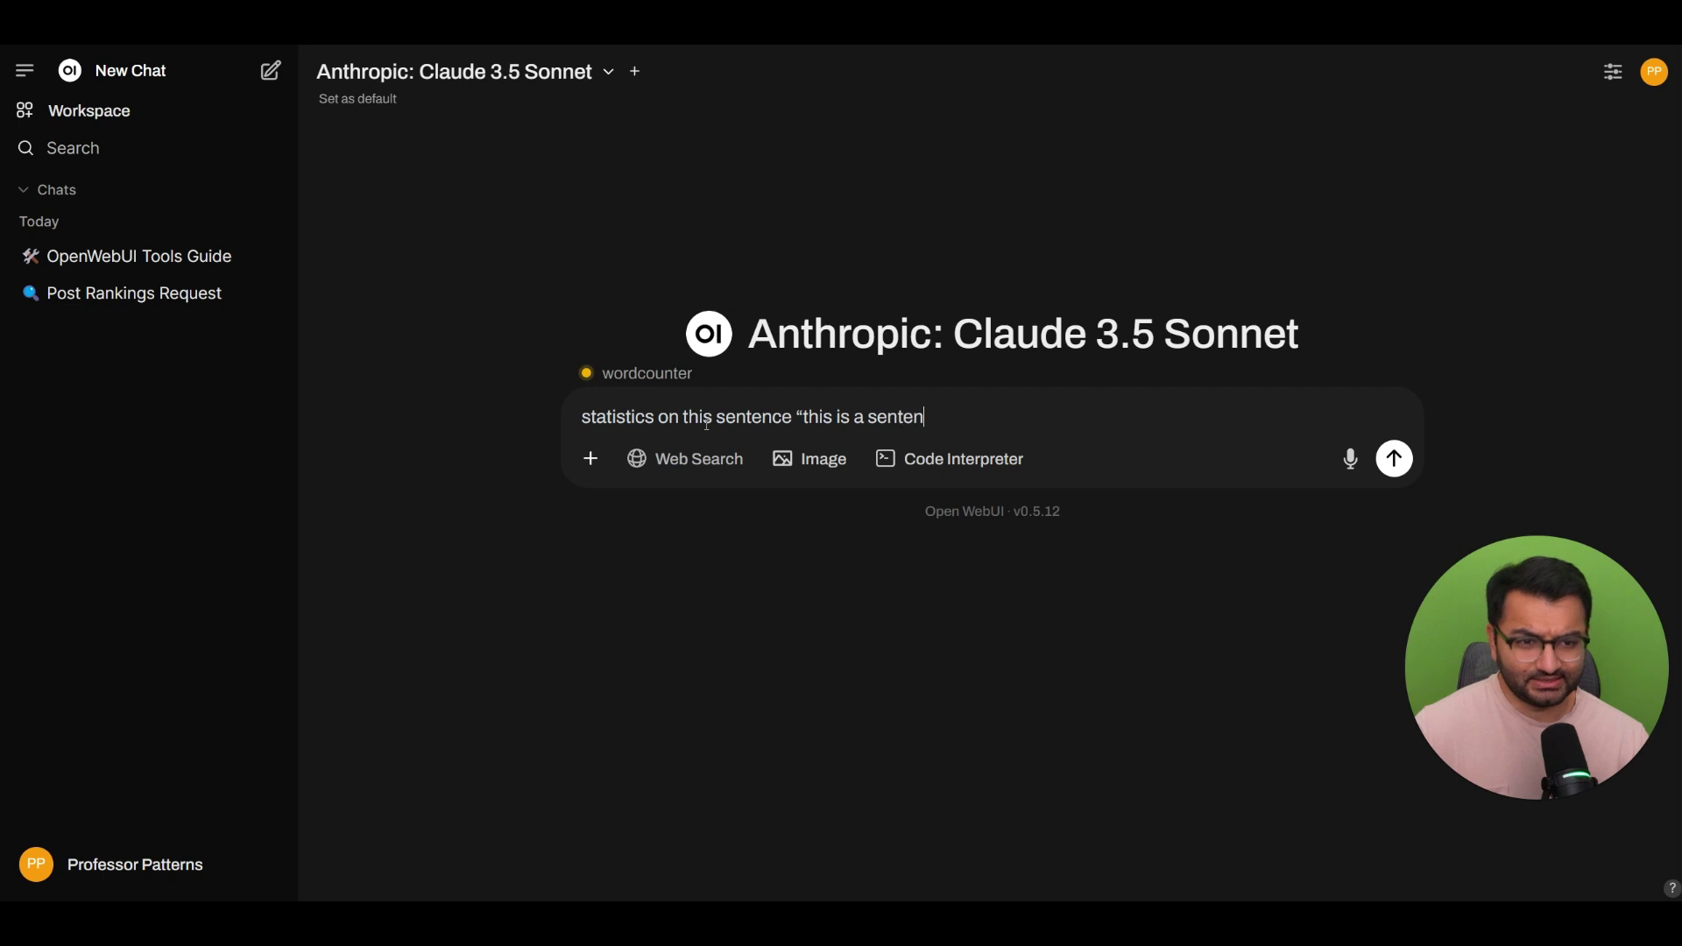
pyautogui.press('Return')
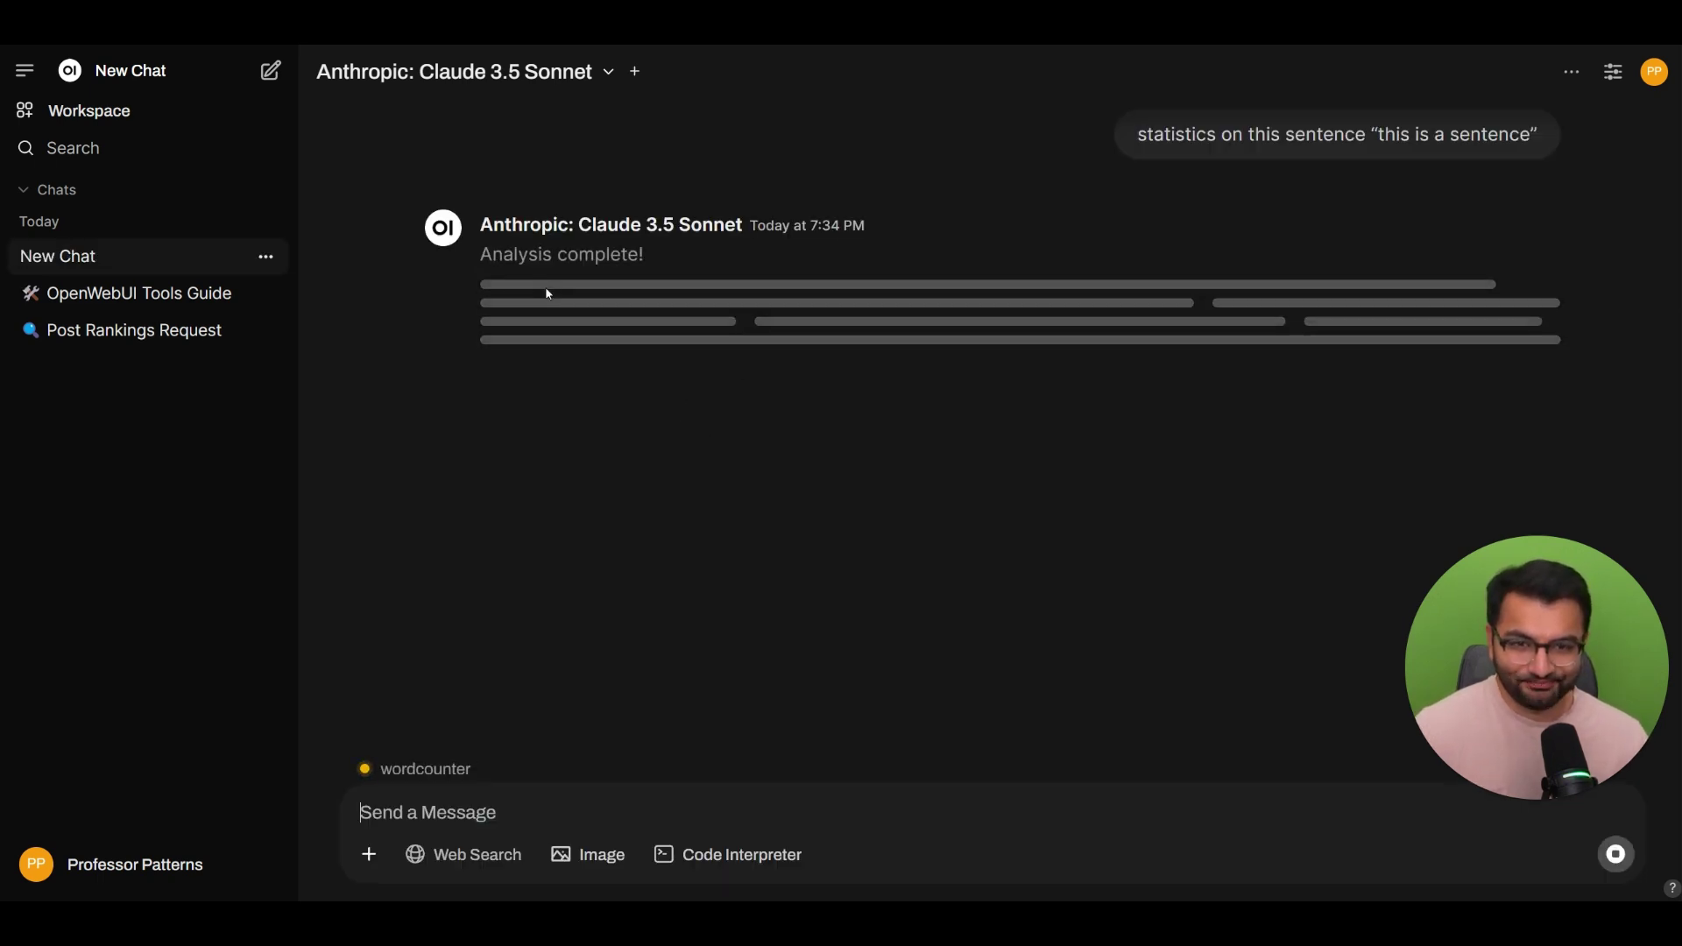
# - Review the reply's basic statistics, reading analysis and word frequency sections (4 words, 18 characters)
pyautogui.moveTo(538, 275); pyautogui.dragTo(712, 291)
pyautogui.moveTo(480, 285); pyautogui.dragTo(763, 422)
pyautogui.click(570, 496)
pyautogui.moveTo(570, 497); pyautogui.dragTo(753, 554)
pyautogui.moveTo(554, 597); pyautogui.dragTo(772, 662)
pyautogui.click(664, 655)
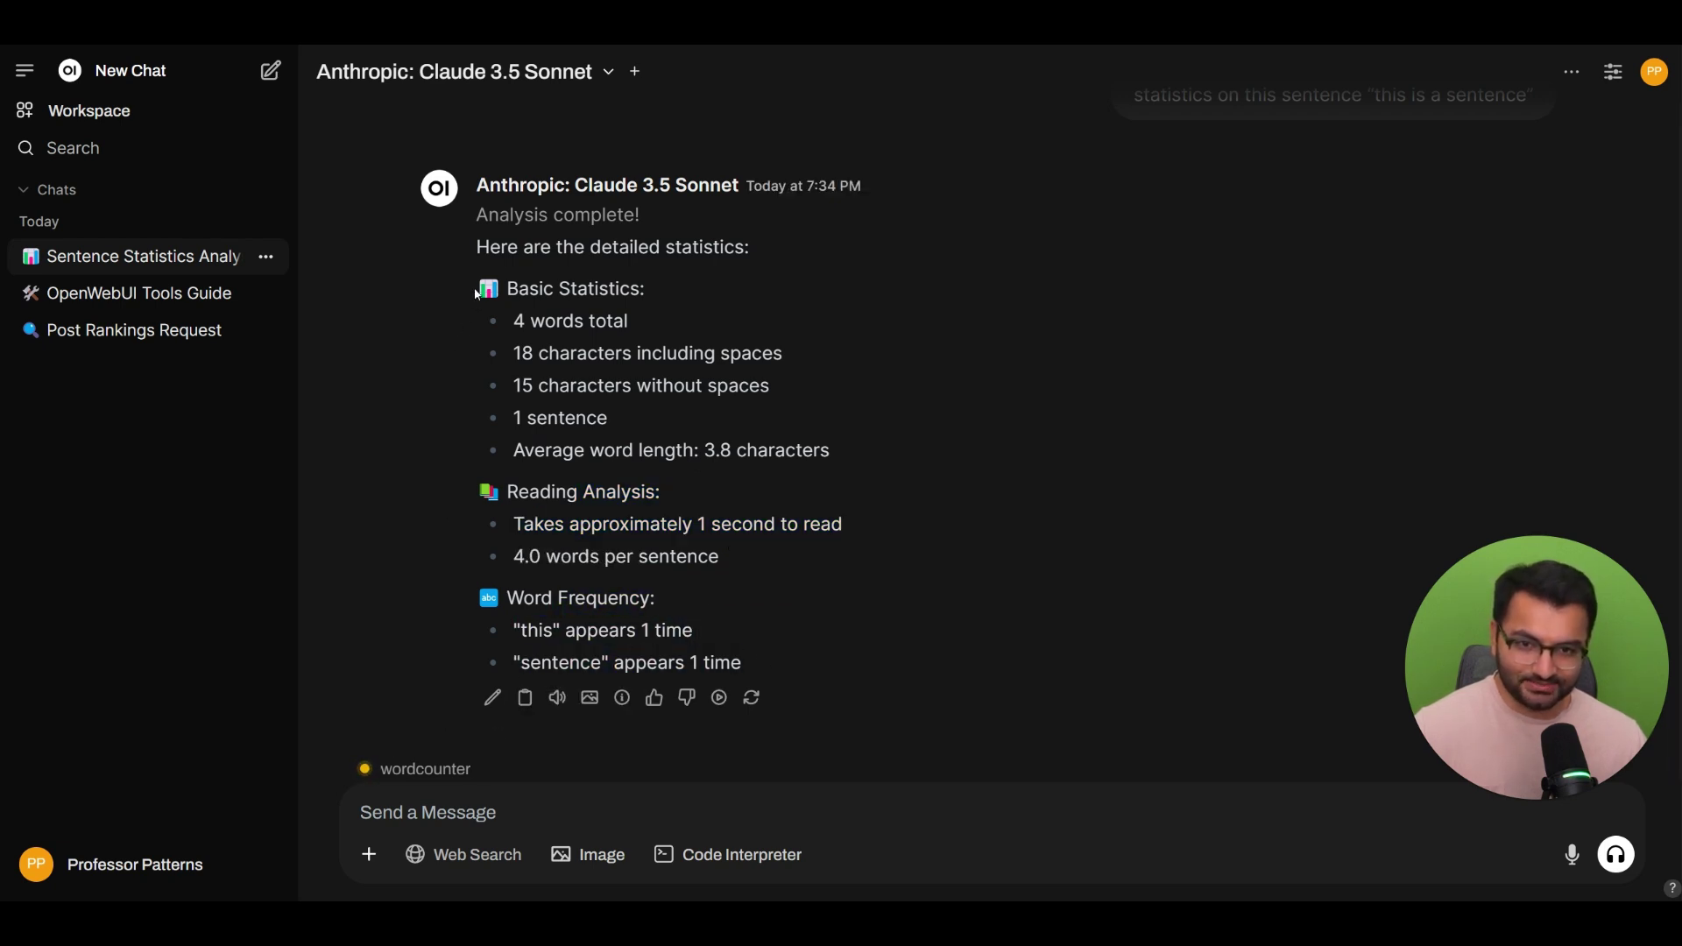
pyautogui.moveTo(477, 282); pyautogui.dragTo(730, 636)
pyautogui.click(828, 353)
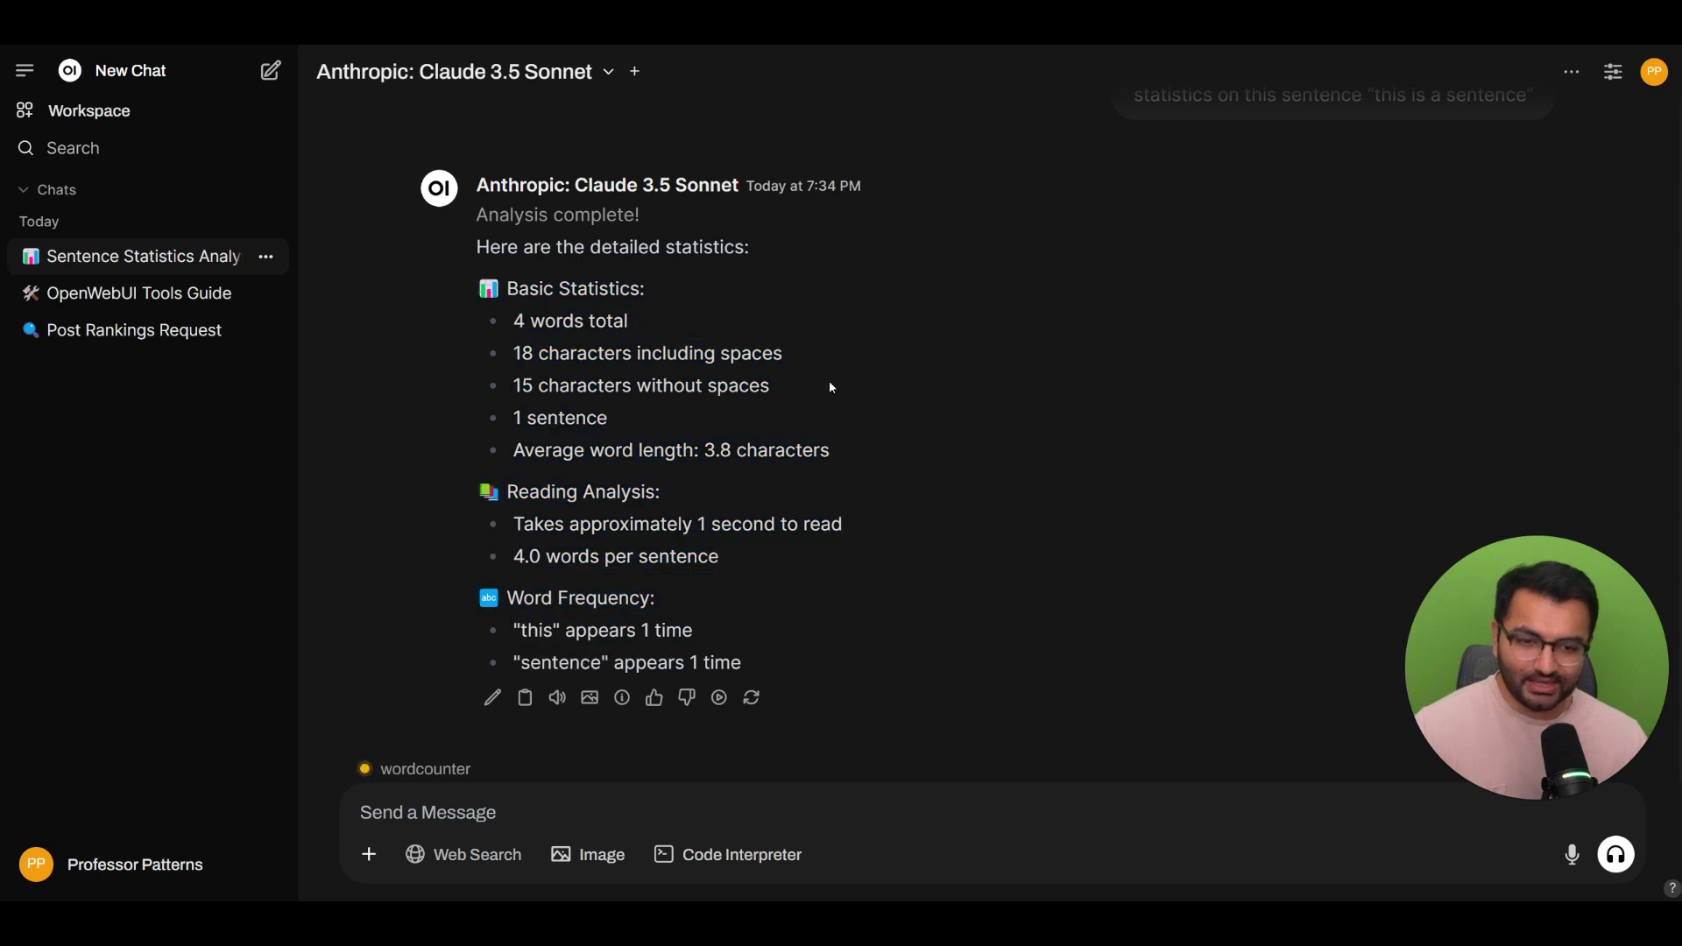
# - Open the wordcounter tool's code and review the Text Analysis Results response-building lines
pyautogui.click(124, 113)
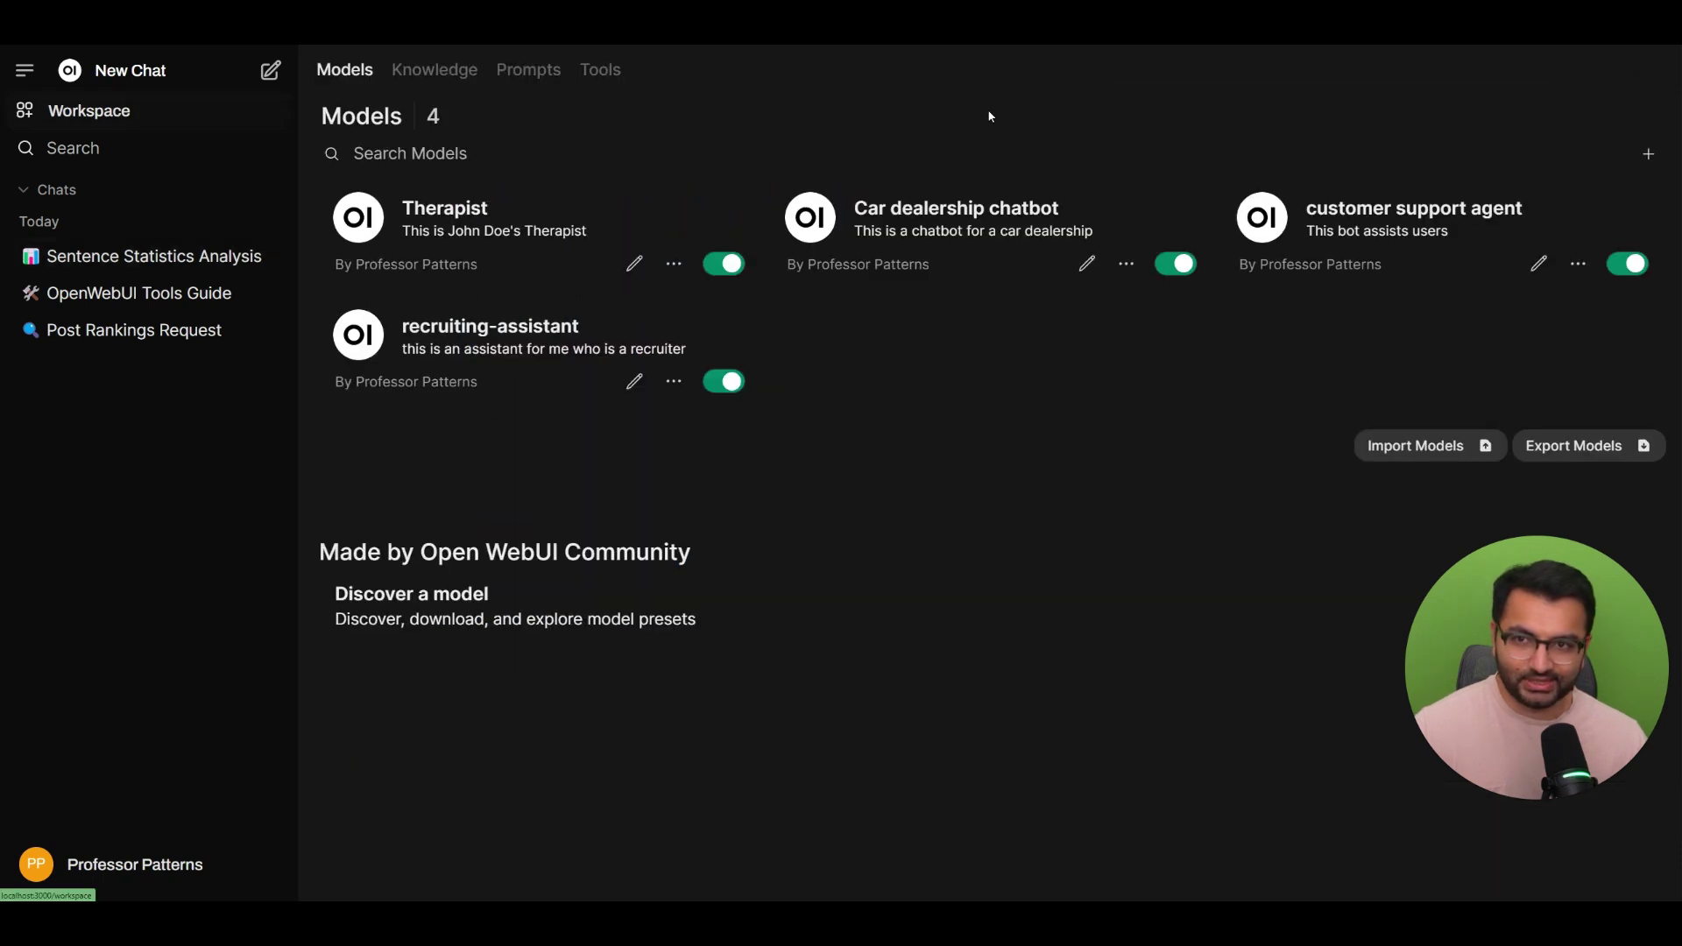
pyautogui.click(618, 68)
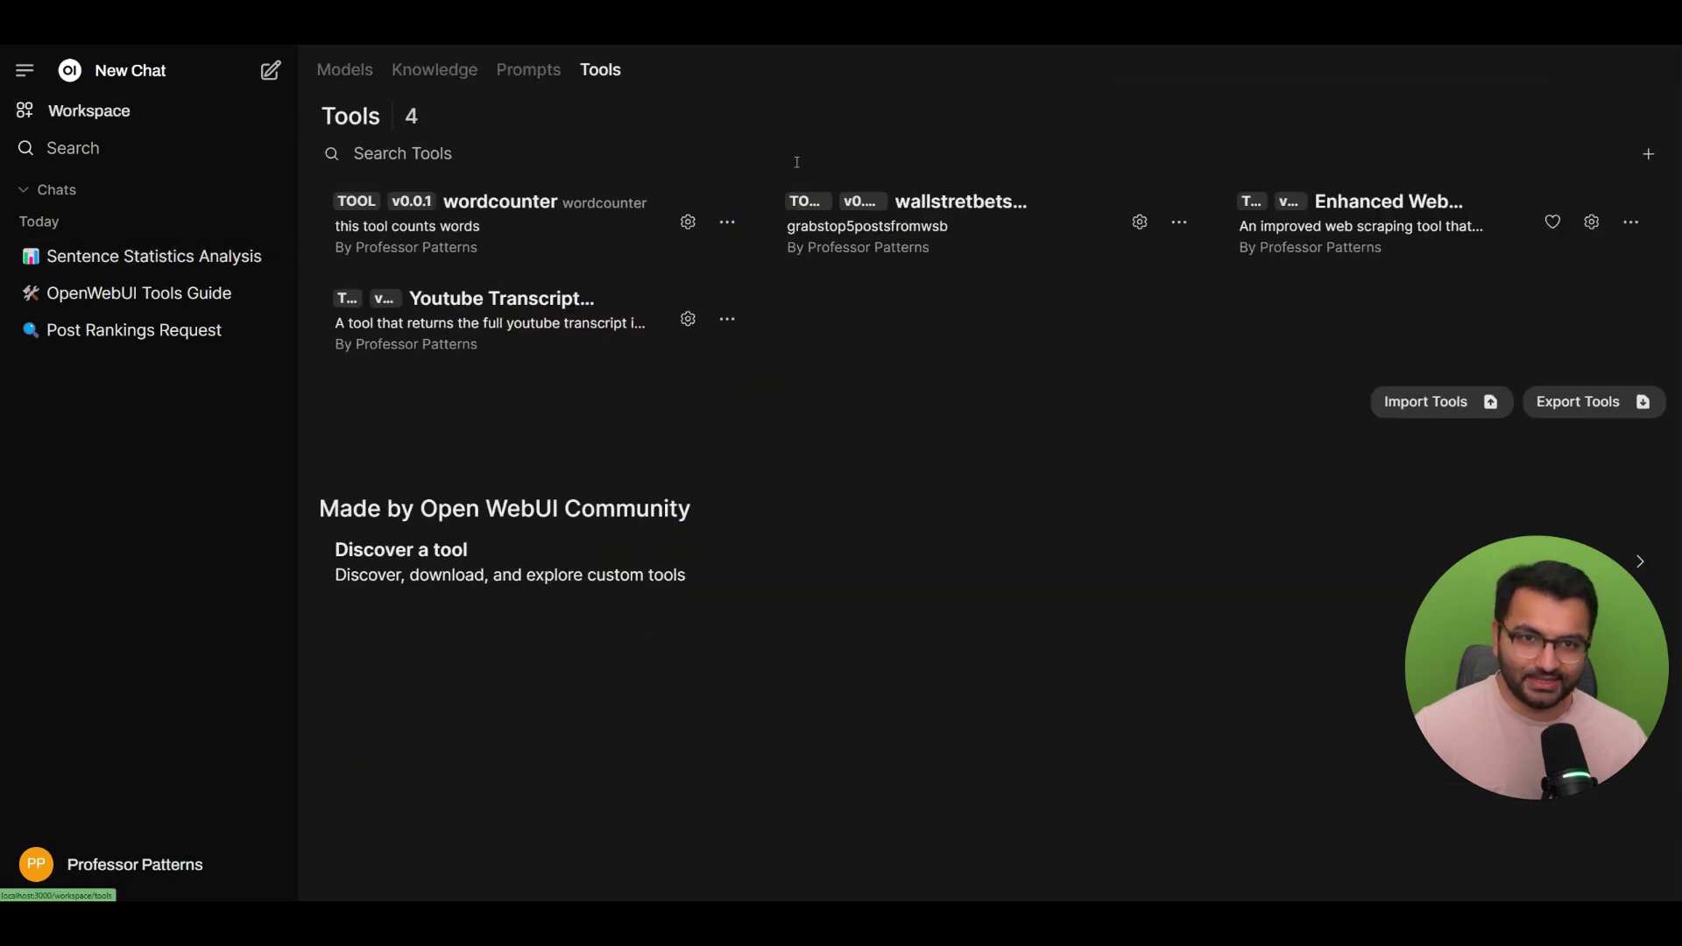
pyautogui.click(548, 238)
pyautogui.scroll(-5, 905, 424)
pyautogui.scroll(-15, 906, 424)
pyautogui.scroll(-8, 736, 427)
pyautogui.moveTo(581, 366); pyautogui.dragTo(714, 364)
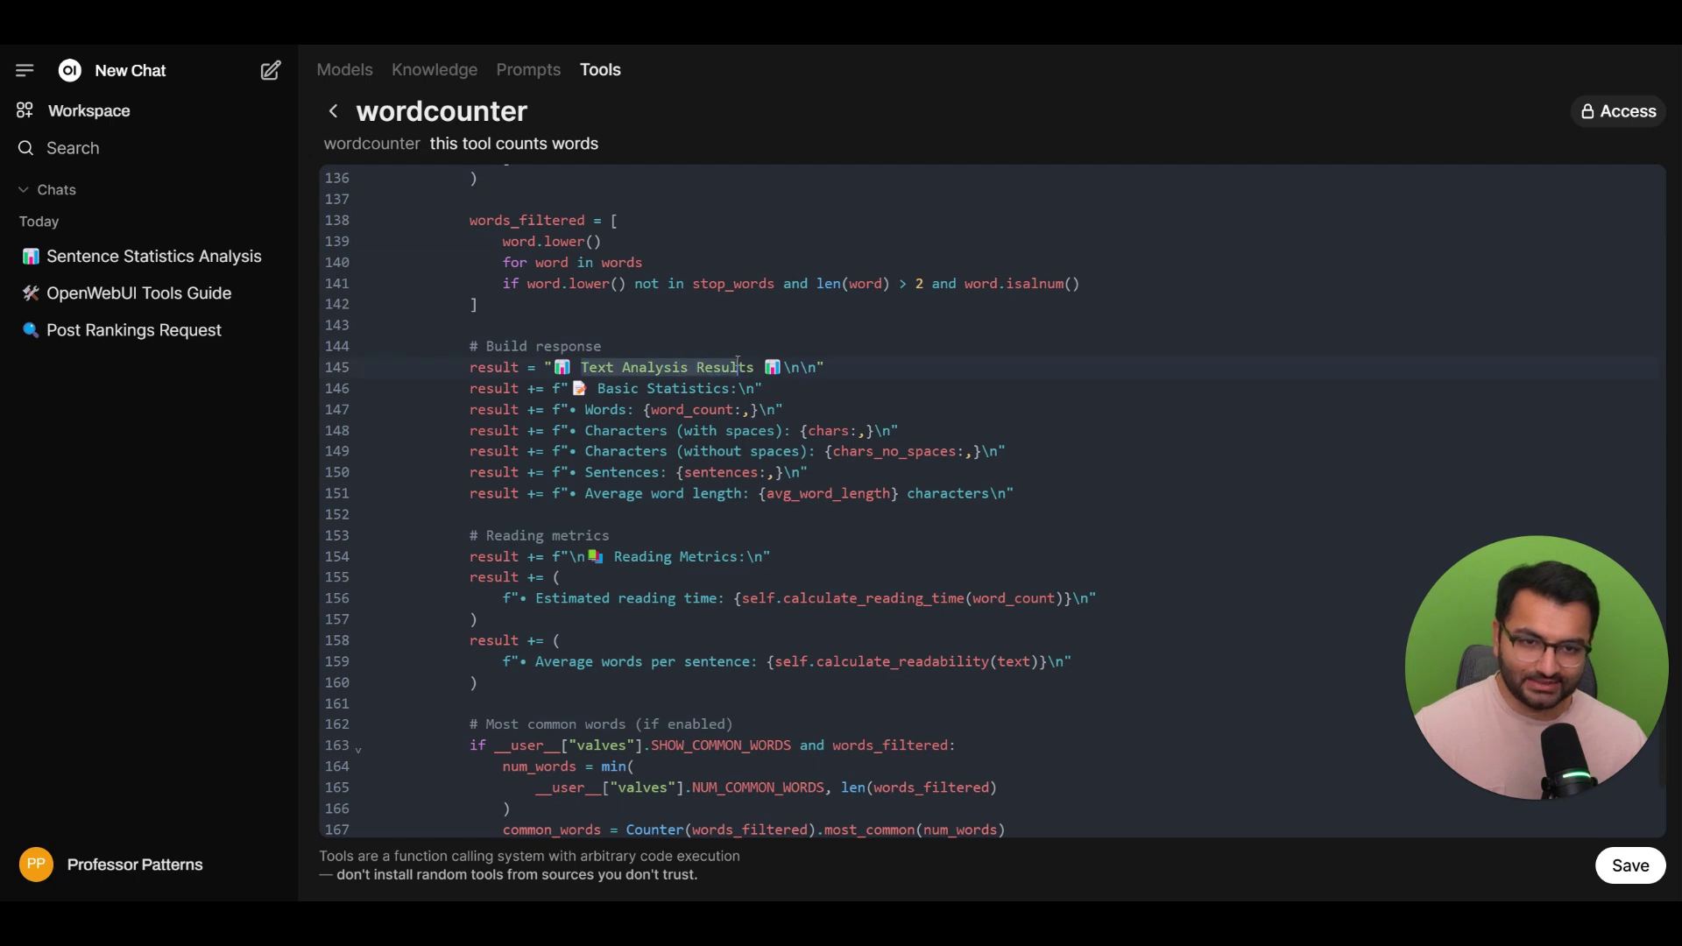
pyautogui.moveTo(377, 425); pyautogui.dragTo(761, 494)
pyautogui.click(760, 493)
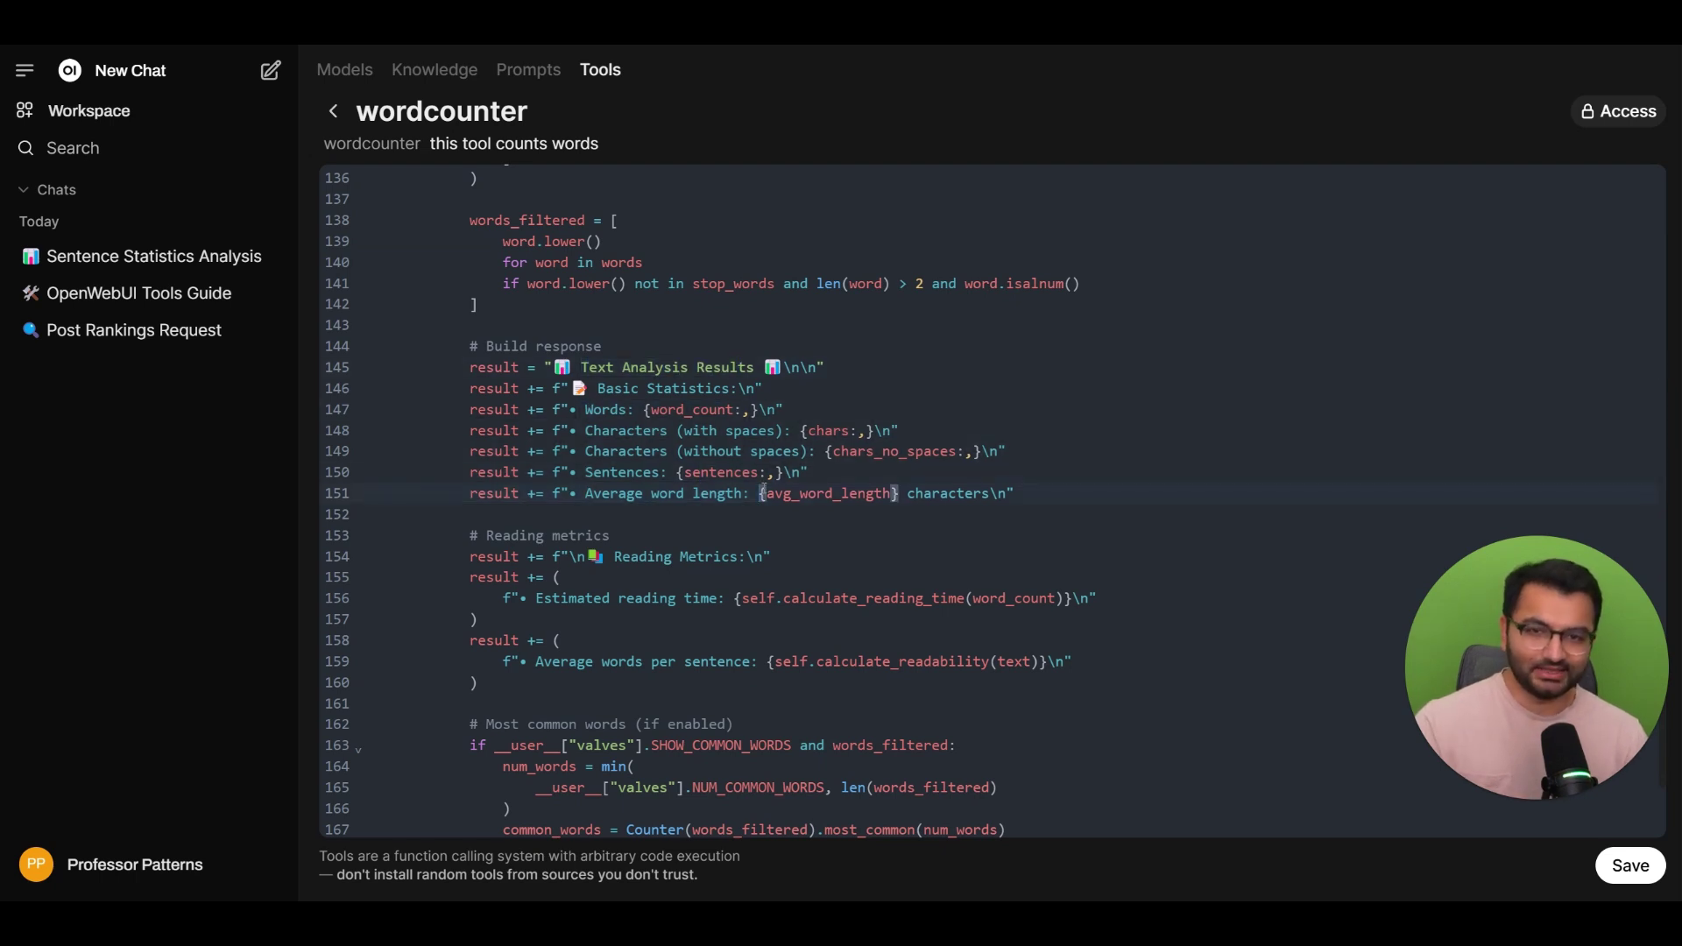